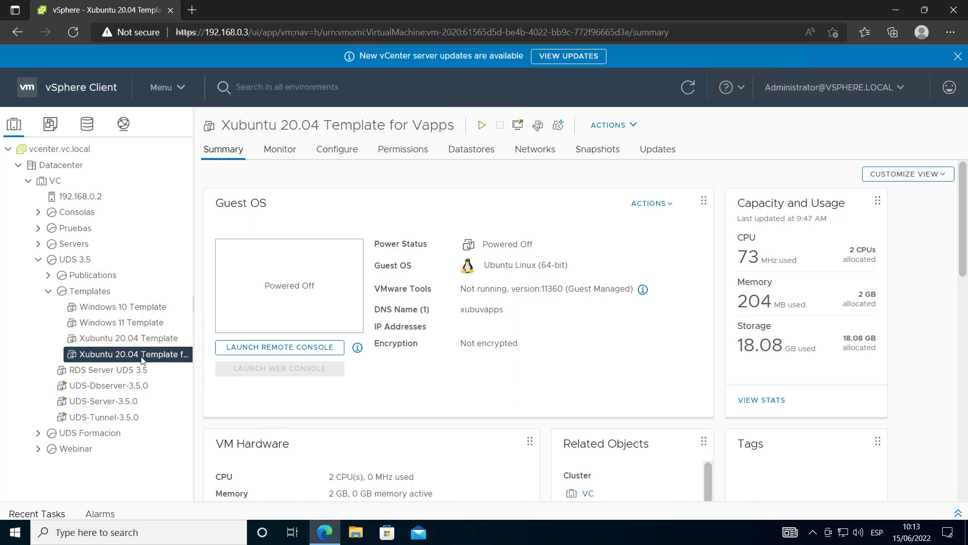
Step through the UDS-Dbserver and UDS-Server VMs to show the RDS Server UDS 3.5 summary
{"action": "left_click", "coordinate": [119, 389]}
{"action": "left_click", "coordinate": [124, 401]}
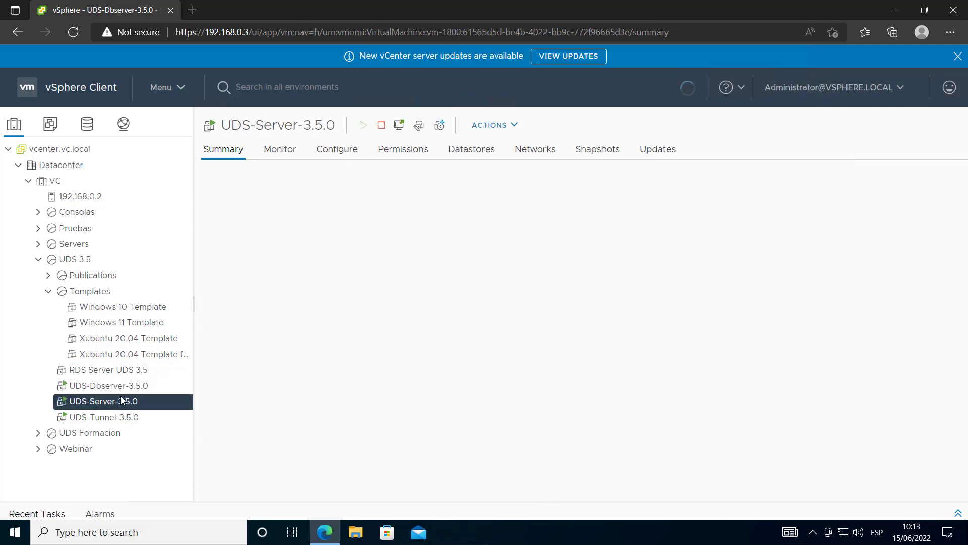
{"action": "left_click", "coordinate": [112, 372]}
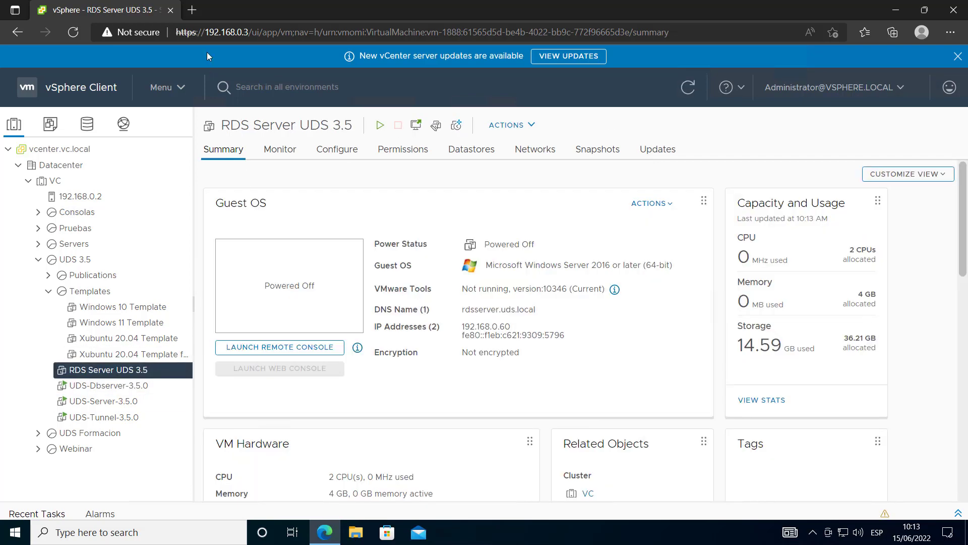
Load the UDS login page at 192.168.0.10 in a new browser tab
{"action": "left_click", "coordinate": [193, 18]}
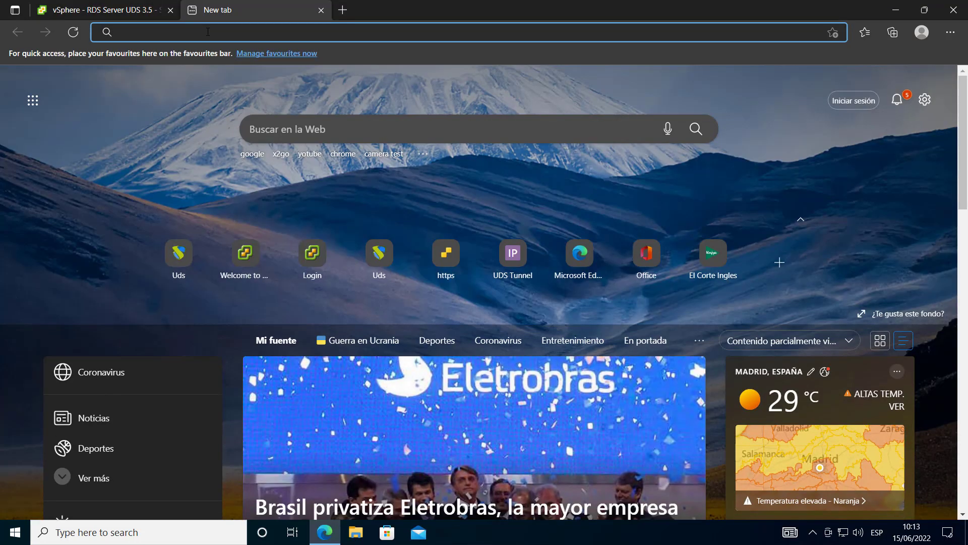
{"action": "type", "text": "192.168.0.10"}
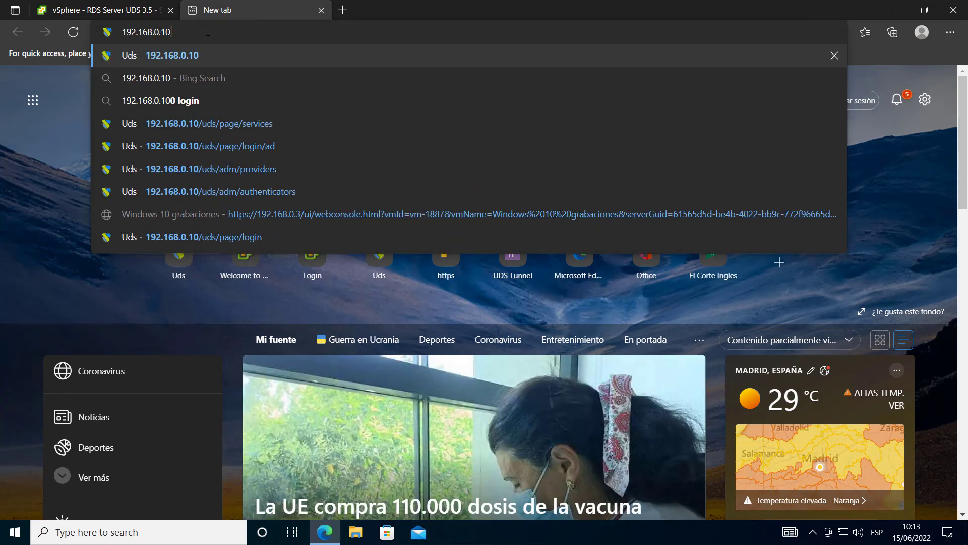
{"action": "key", "text": "Return"}
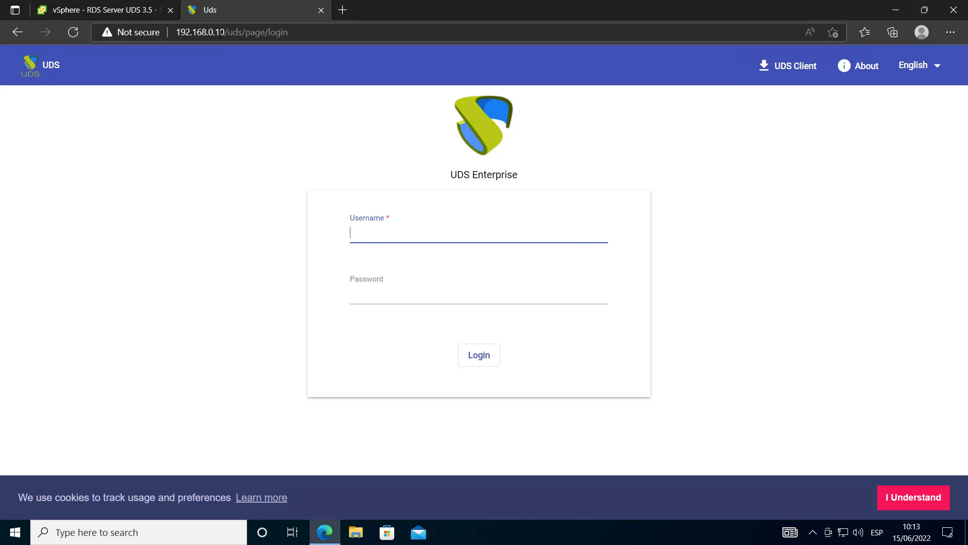
{"action": "left_click_drag", "start_coordinate": [225, 32], "coordinate": [176, 32]}
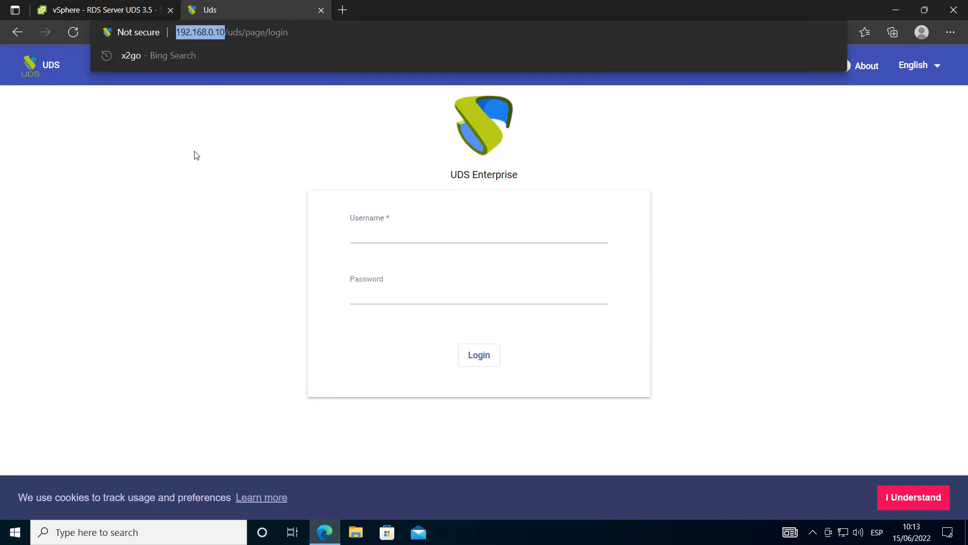
{"action": "left_click", "coordinate": [344, 211]}
Sign in with the admin username and password and go to the admin Dashboard
{"action": "left_click", "coordinate": [395, 234]}
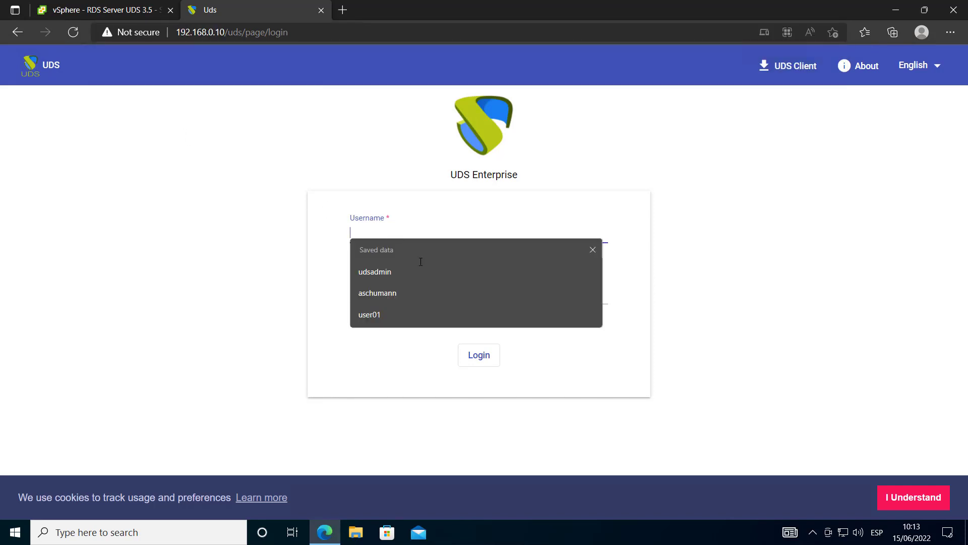
{"action": "left_click", "coordinate": [276, 264]}
{"action": "left_click", "coordinate": [377, 231]}
{"action": "left_click", "coordinate": [342, 237]}
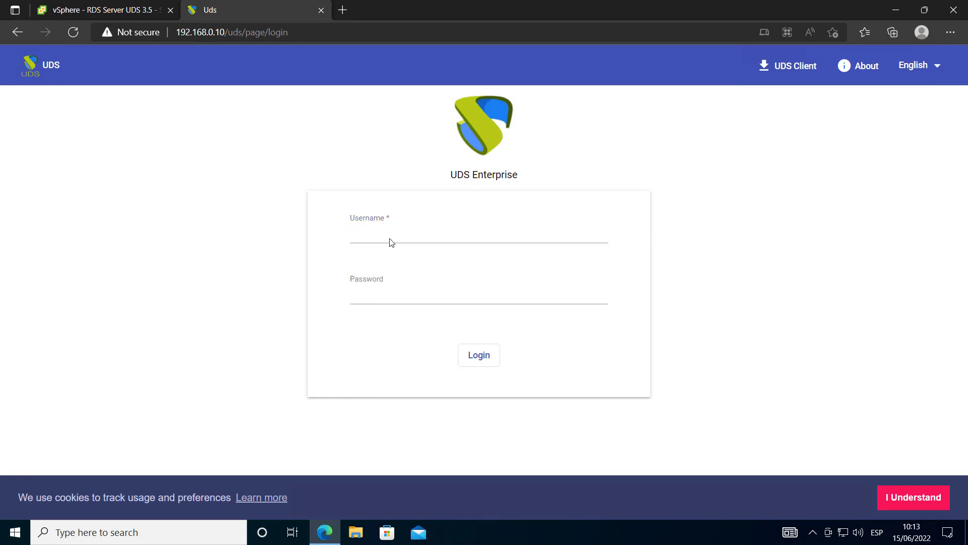
{"action": "left_click", "coordinate": [391, 240]}
{"action": "type", "text": "uds"}
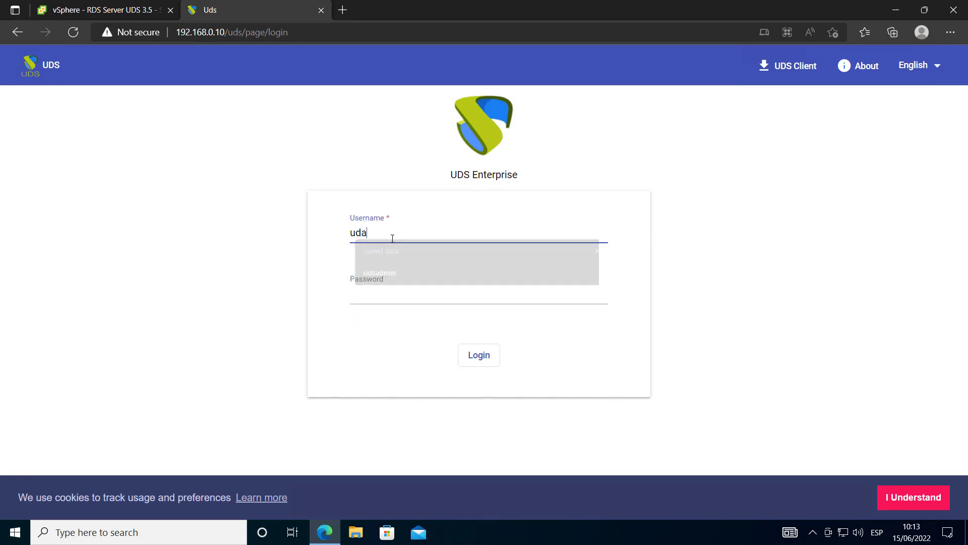
{"action": "type", "text": "admin"}
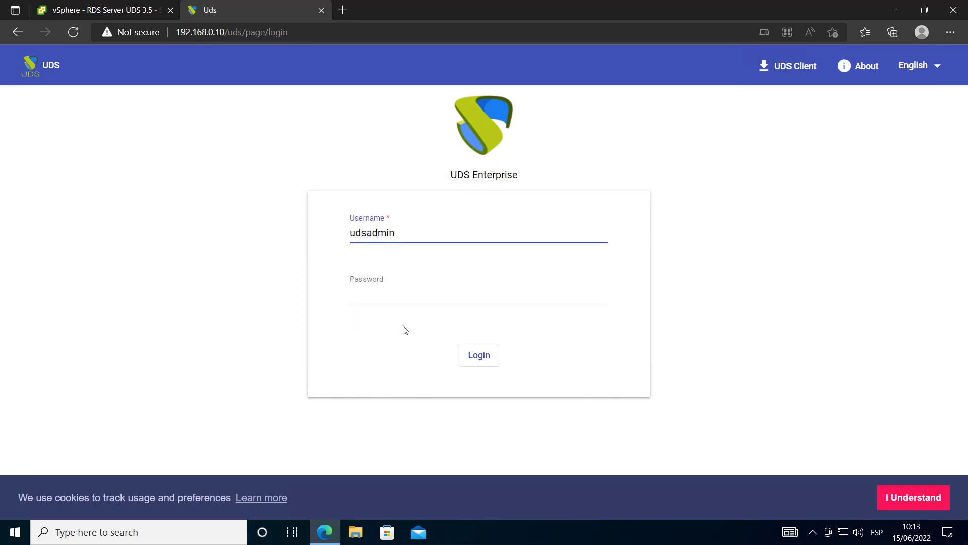
{"action": "left_click", "coordinate": [402, 297]}
{"action": "type", "text": "u"}
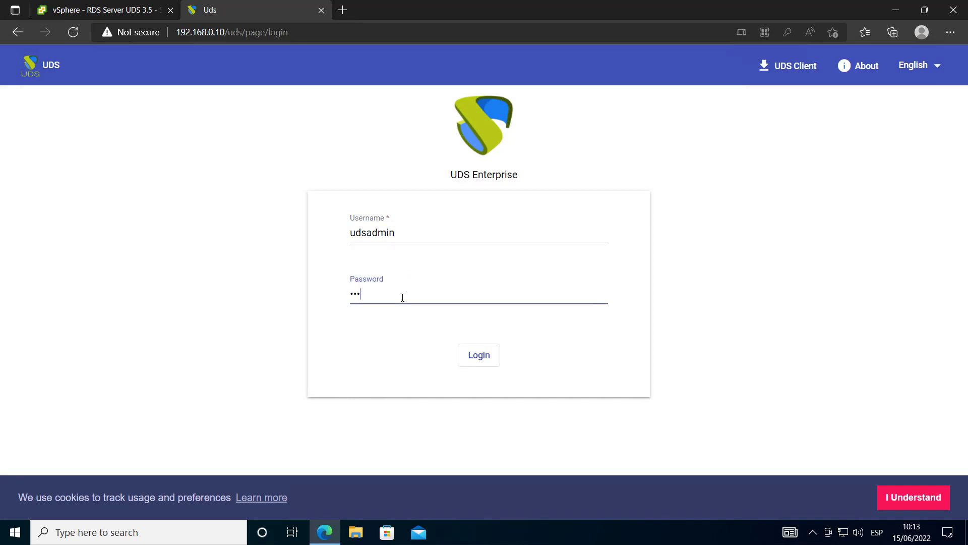
{"action": "key", "text": "Return"}
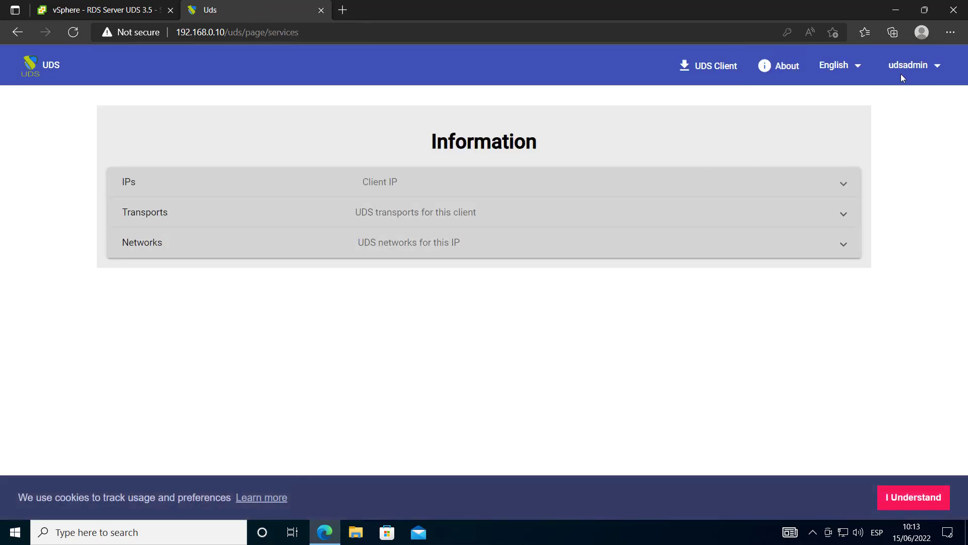
{"action": "left_click", "coordinate": [901, 74]}
{"action": "left_click", "coordinate": [928, 95]}
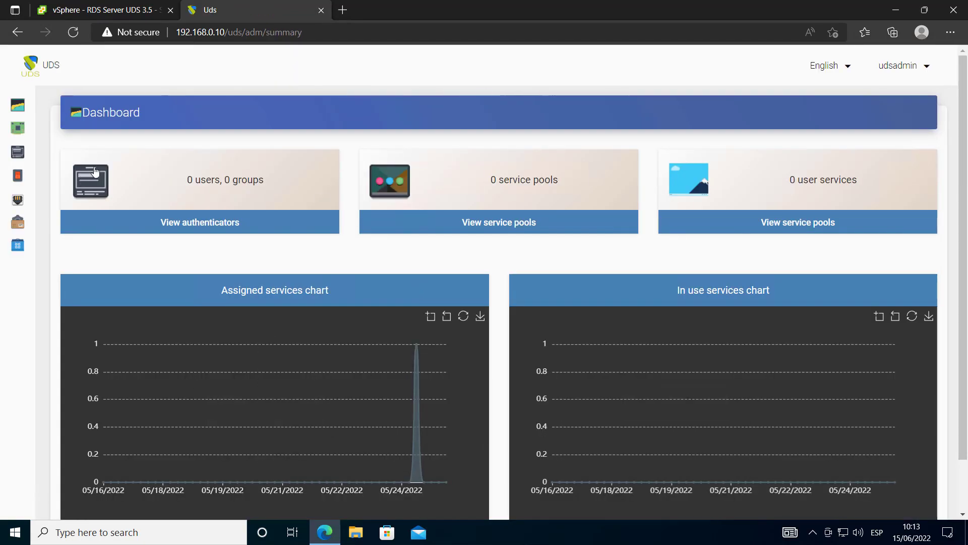
Fill in a new VMWare VCenter Platform Provider: name VMWARE, host 192.168.0.3, username and password
{"action": "left_click", "coordinate": [50, 130]}
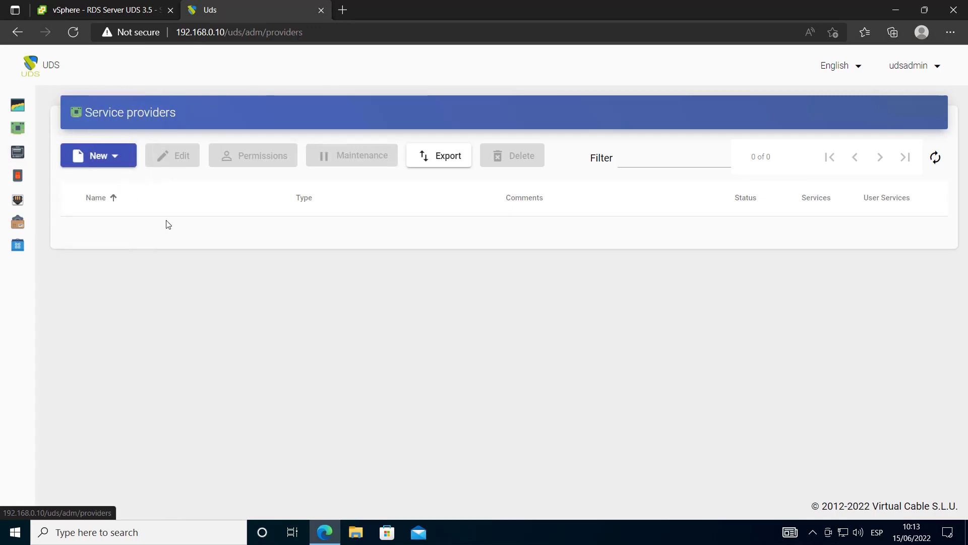
{"action": "left_click", "coordinate": [107, 157]}
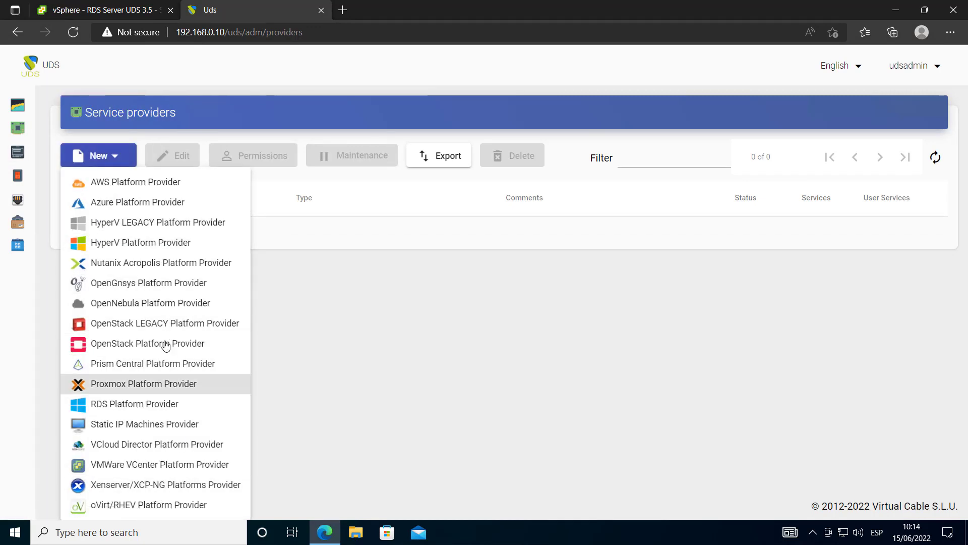
{"action": "left_click", "coordinate": [170, 466]}
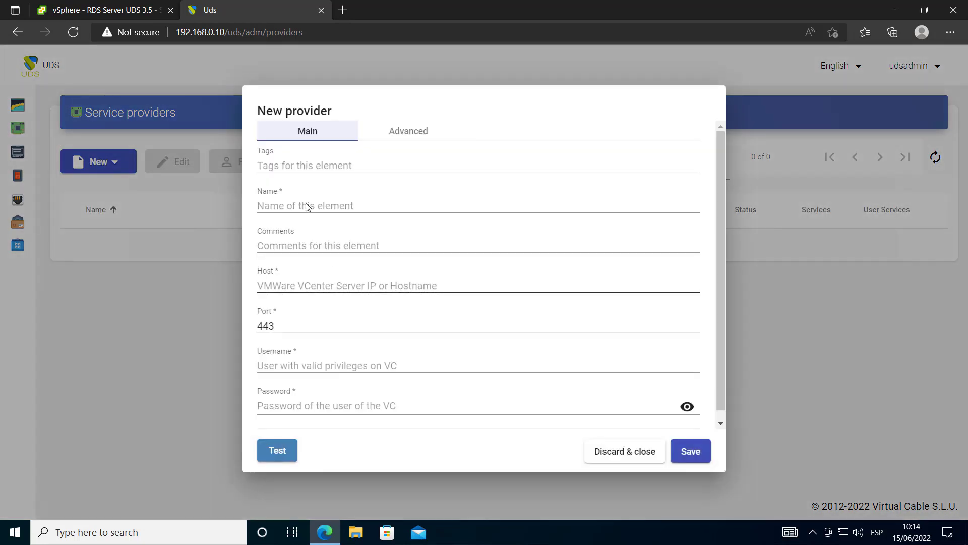
{"action": "left_click", "coordinate": [310, 204]}
{"action": "type", "text": "V"}
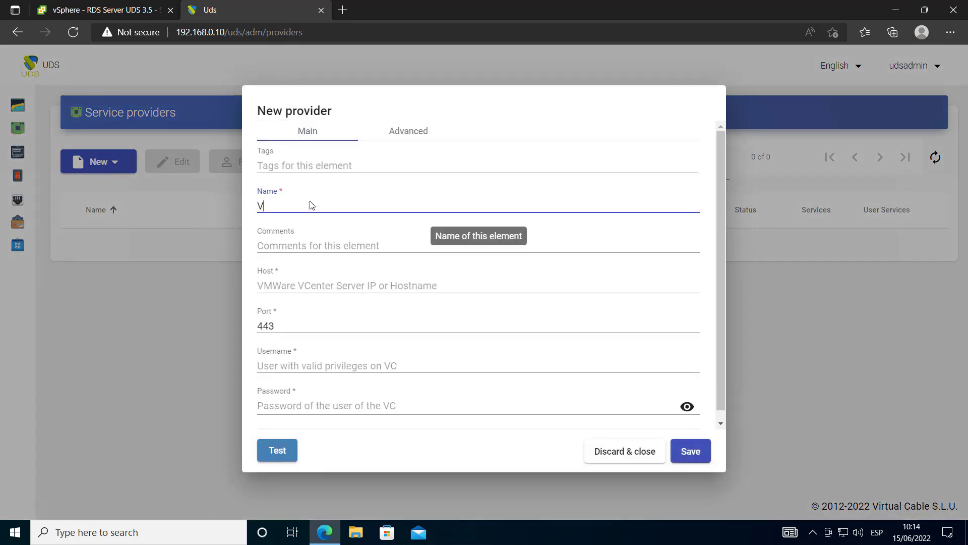
{"action": "type", "text": "MWARE"}
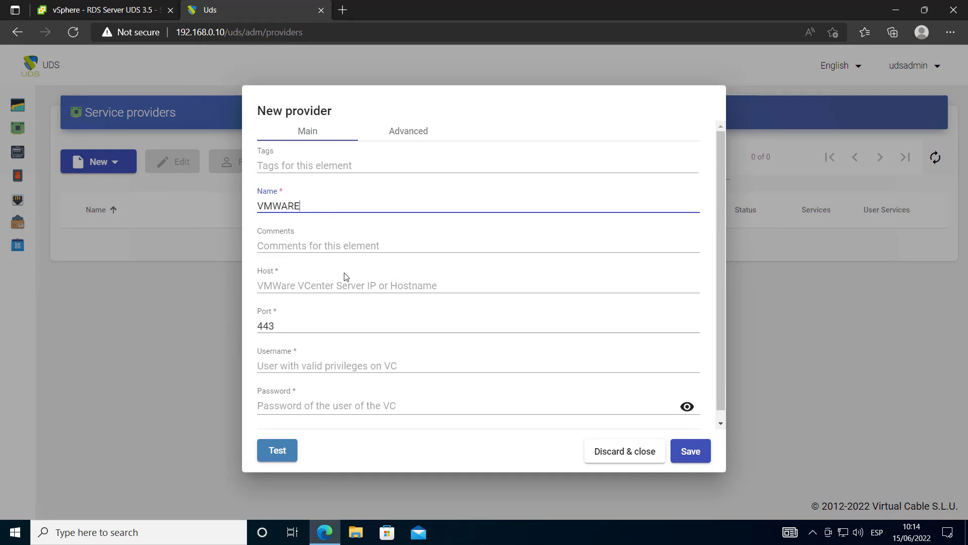
{"action": "left_click", "coordinate": [363, 283]}
{"action": "type", "text": "192.168.0.3"}
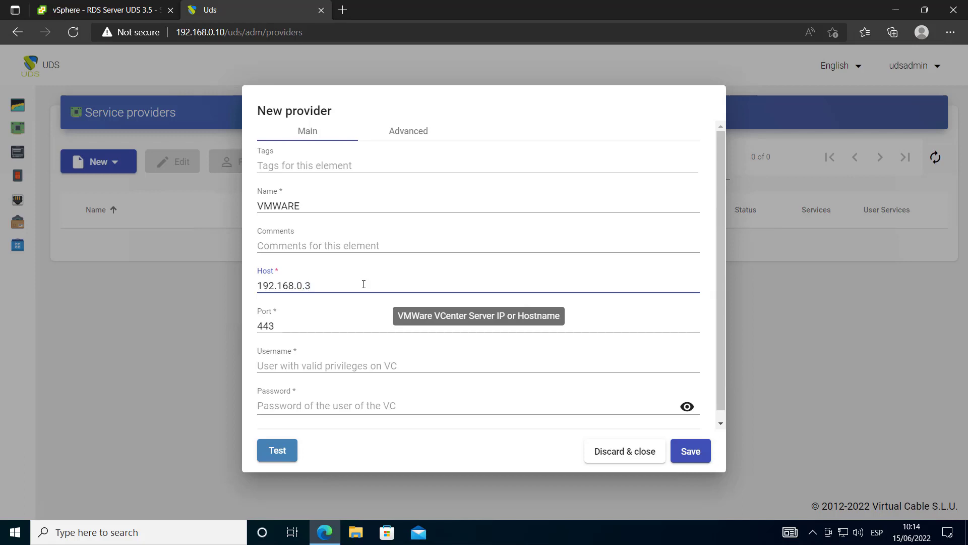
{"action": "left_click", "coordinate": [359, 363]}
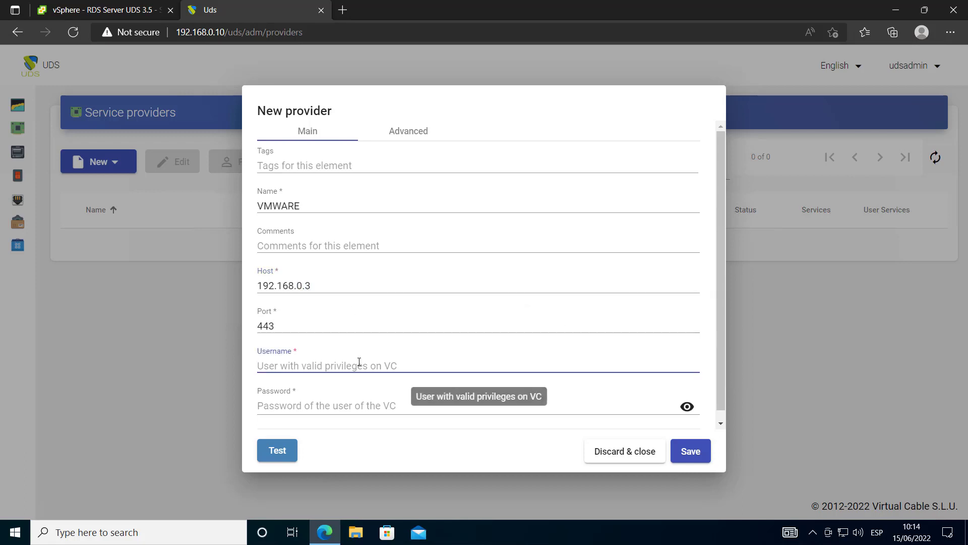
{"action": "type", "text": "administrator@vsphere.local"}
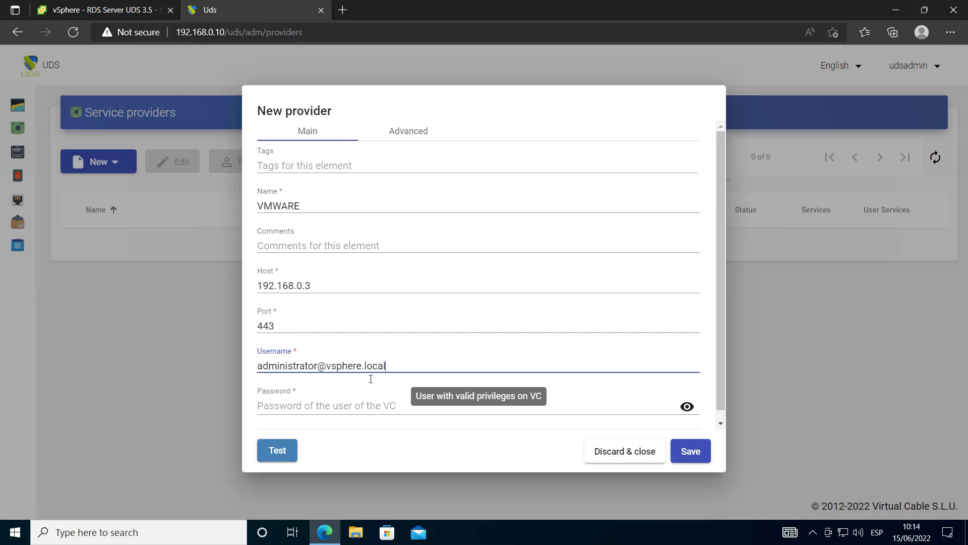
{"action": "left_click", "coordinate": [367, 404]}
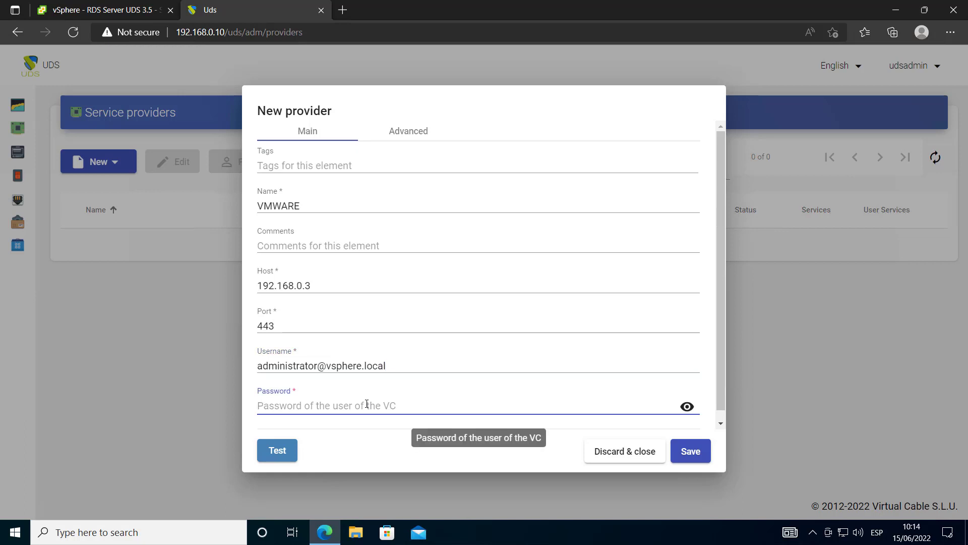
{"action": "type", "text": "•"}
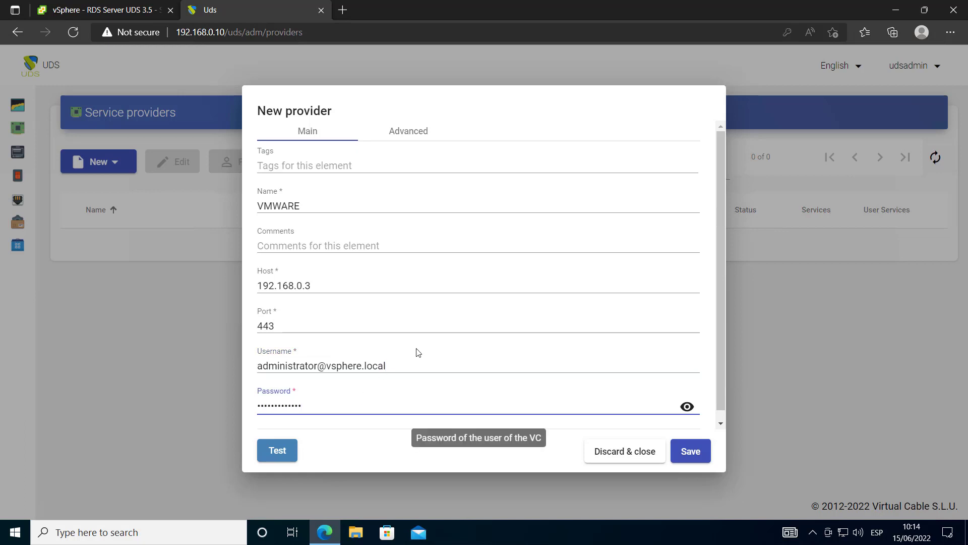
Test the vCenter connection and save the VMWARE provider
{"action": "left_click", "coordinate": [409, 131]}
{"action": "left_click", "coordinate": [323, 131]}
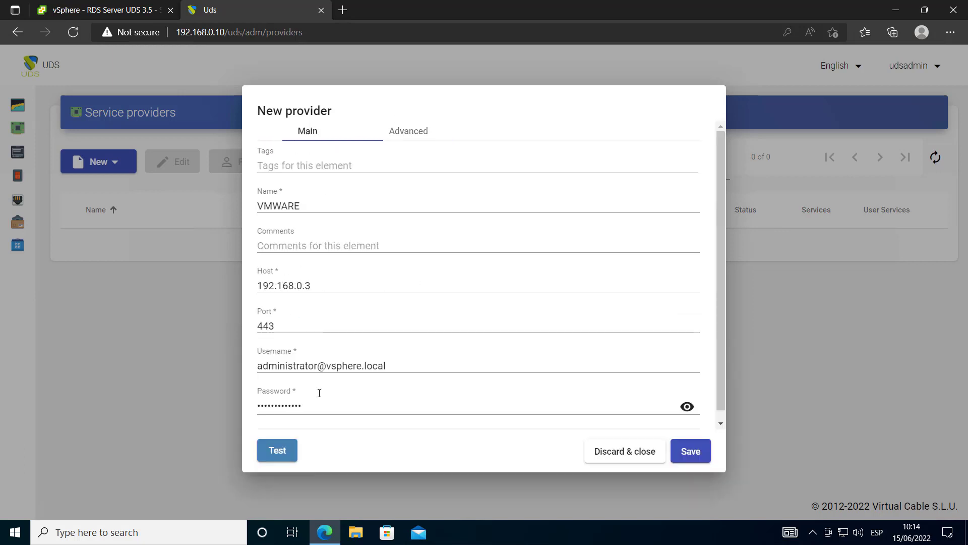
{"action": "left_click", "coordinate": [278, 461]}
{"action": "left_click", "coordinate": [690, 450]}
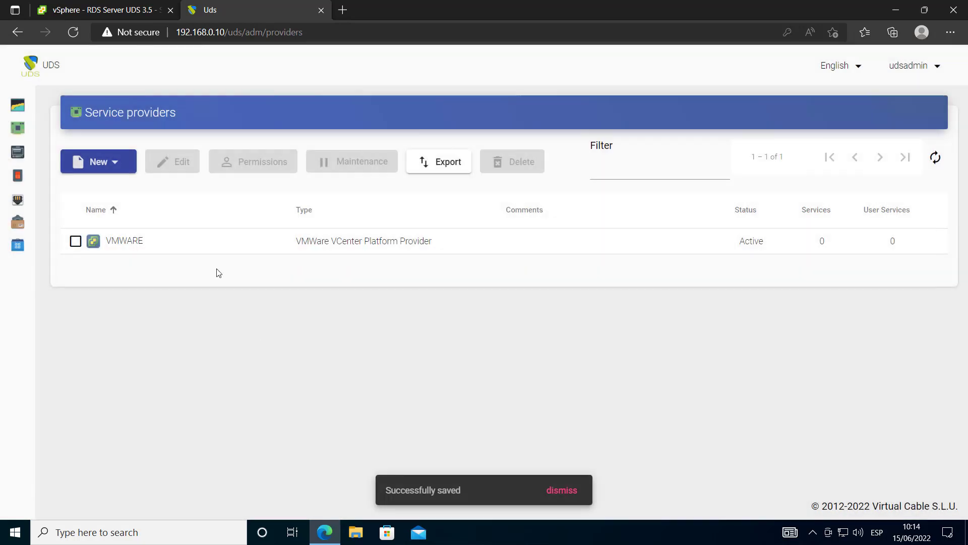
Start a new linked-clone service under VMWARE named Xubuntu Vapps
{"action": "left_click", "coordinate": [166, 244]}
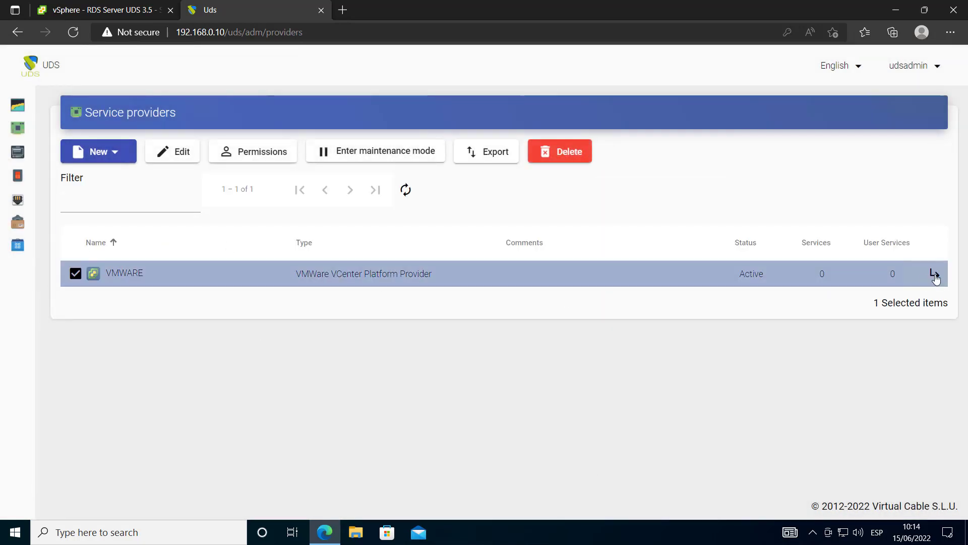
{"action": "double_click", "coordinate": [933, 272]}
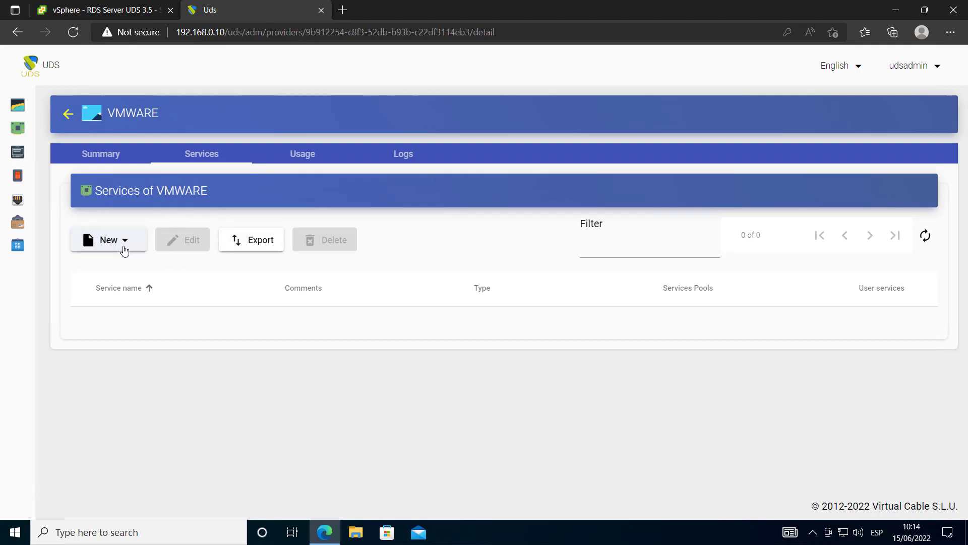
{"action": "left_click", "coordinate": [123, 248]}
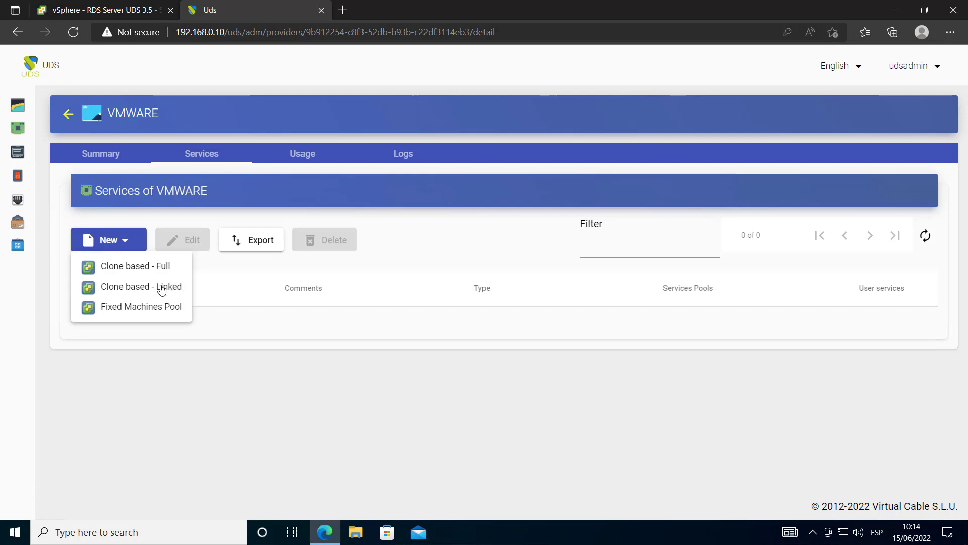
{"action": "left_click", "coordinate": [161, 287]}
{"action": "left_click", "coordinate": [328, 205]}
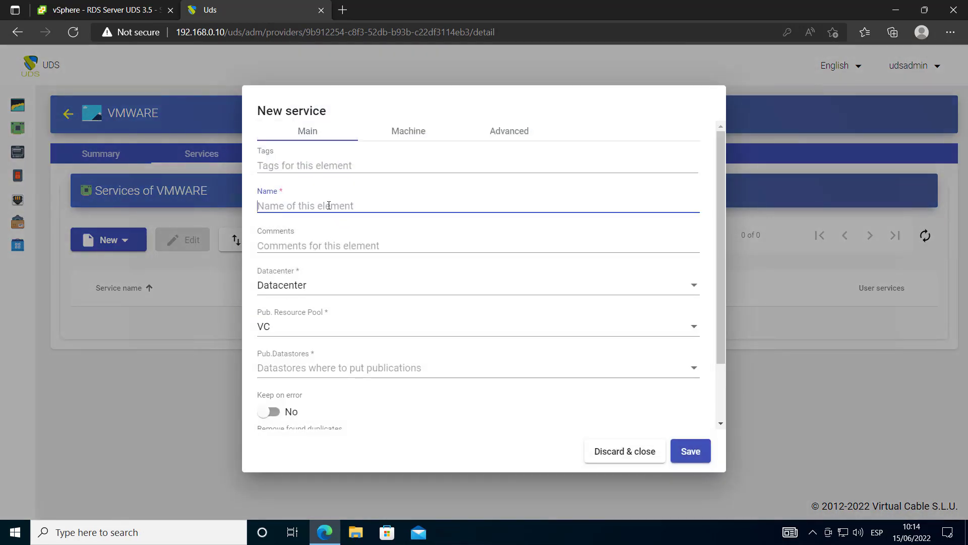
{"action": "type", "text": "Xubuntu Vapps"}
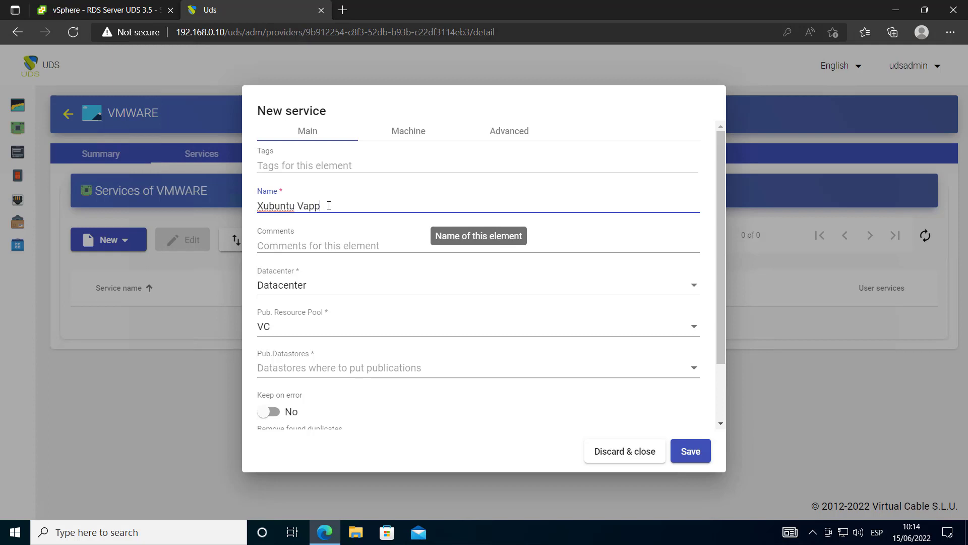
Choose Datacenter and the VC/UDS 3.5/Publications publication resource pool
{"action": "left_click", "coordinate": [325, 286]}
{"action": "left_click", "coordinate": [328, 330]}
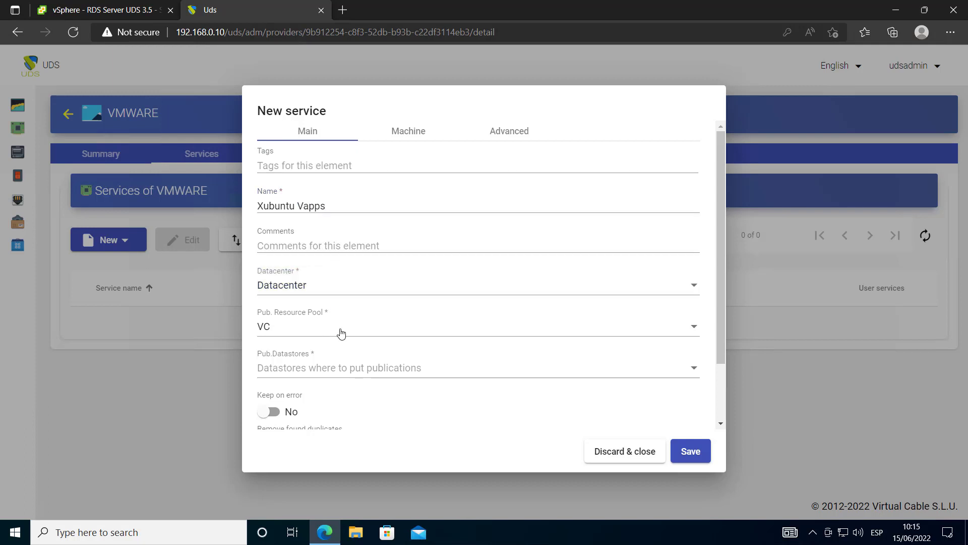
{"action": "left_click", "coordinate": [343, 332]}
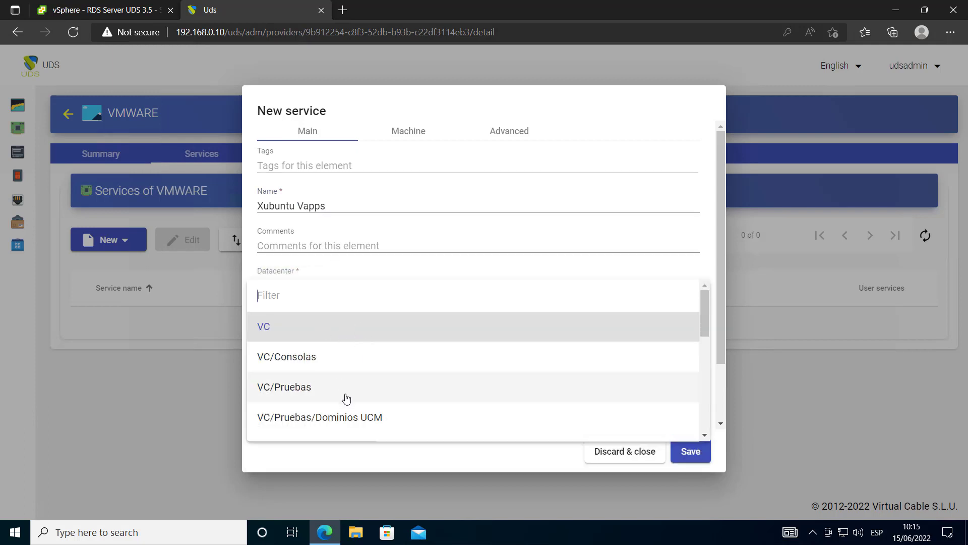
{"action": "scroll", "coordinate": [348, 398], "scroll_direction": "down", "scroll_amount": 1}
{"action": "scroll", "coordinate": [332, 363], "scroll_direction": "up", "scroll_amount": 1}
{"action": "scroll", "coordinate": [363, 383], "scroll_direction": "down", "scroll_amount": 5}
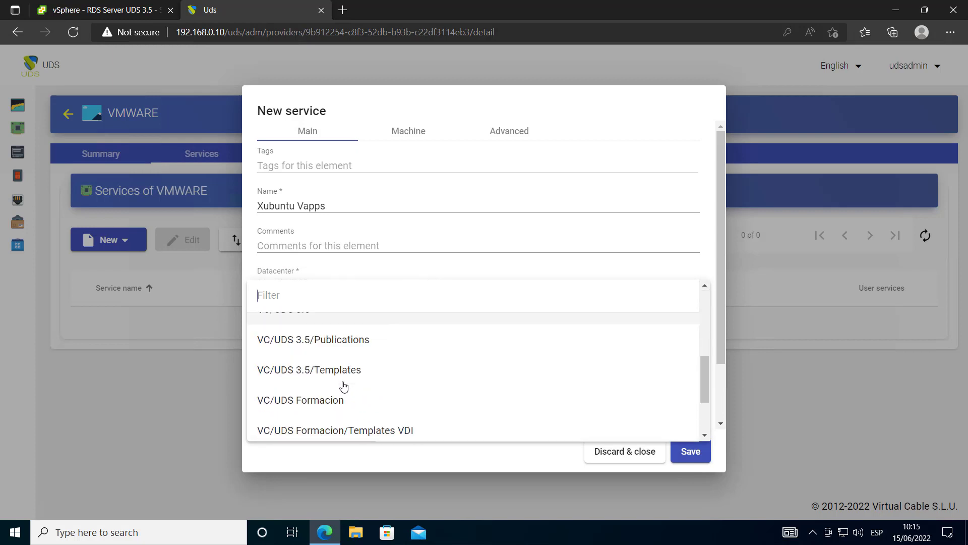
{"action": "left_click", "coordinate": [367, 337]}
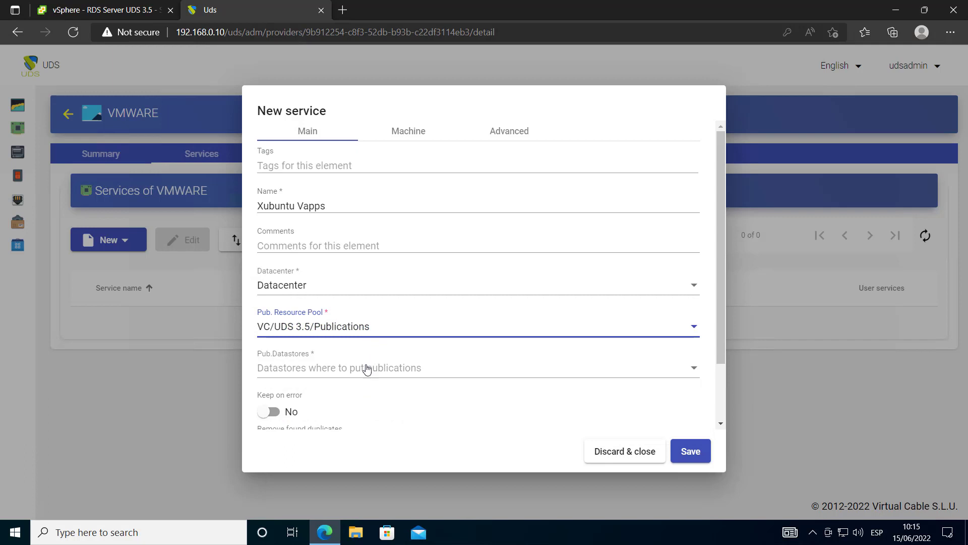
Select SSD-1 and SSD-2 as the publication datastores
{"action": "left_click", "coordinate": [360, 372]}
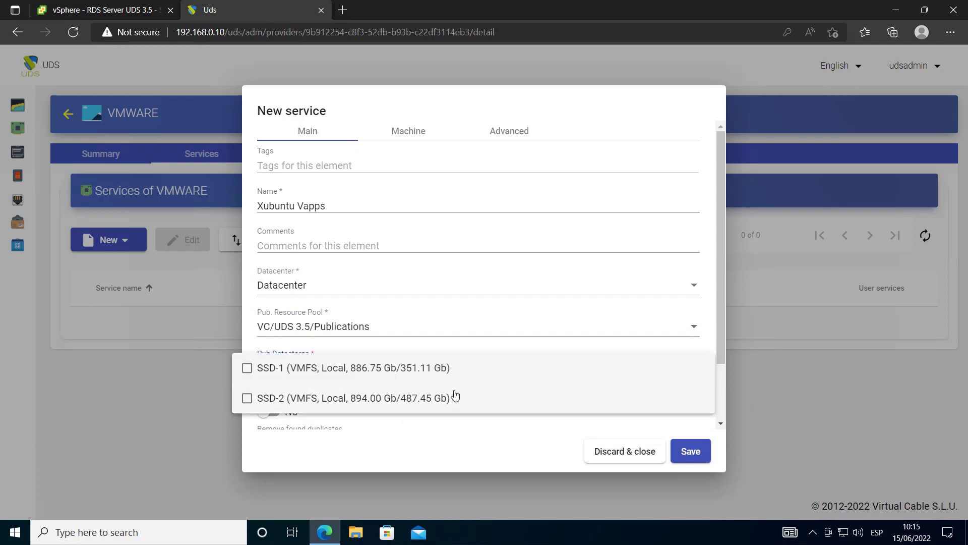
{"action": "left_click", "coordinate": [400, 369]}
{"action": "left_click", "coordinate": [411, 398]}
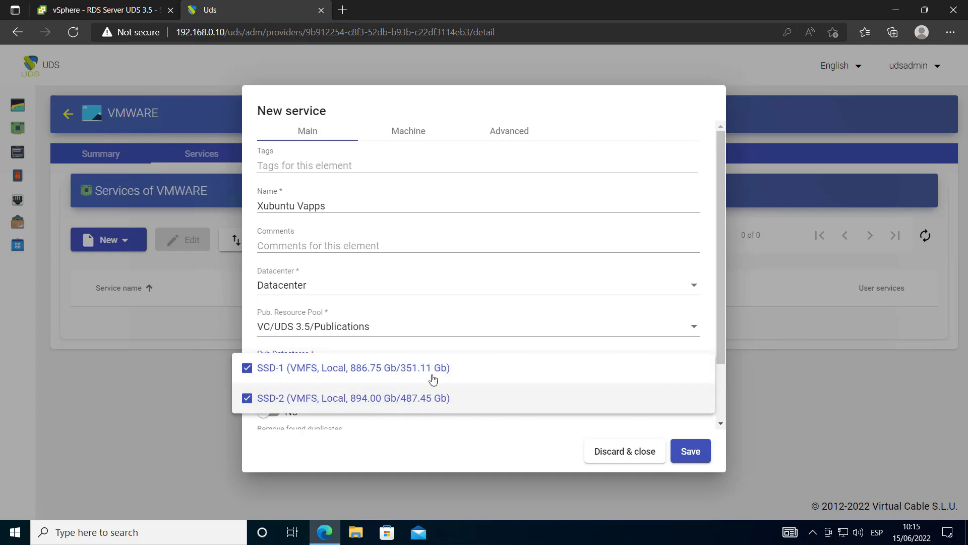
{"action": "left_click", "coordinate": [407, 426]}
{"action": "scroll", "coordinate": [395, 429], "scroll_direction": "down", "scroll_amount": 2}
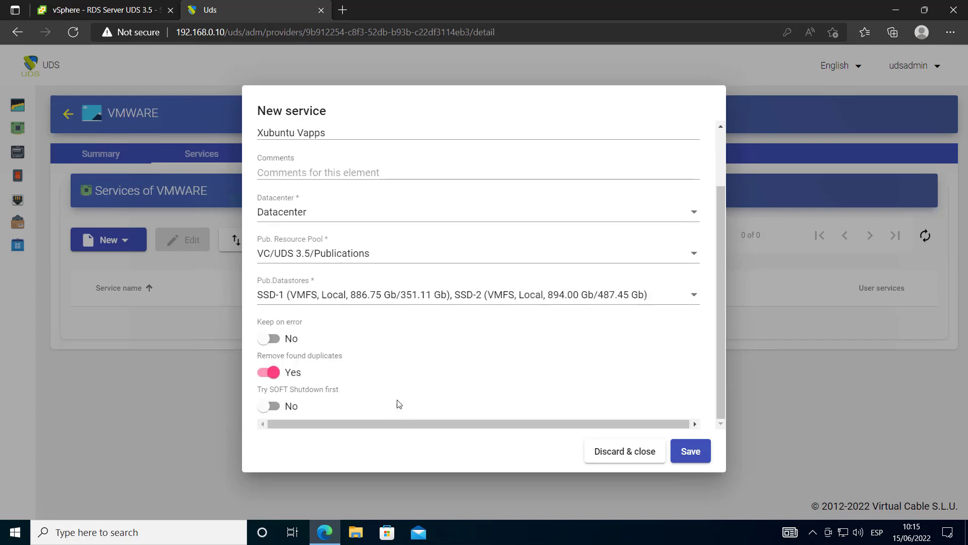
{"action": "scroll", "coordinate": [429, 152], "scroll_direction": "up", "scroll_amount": 2}
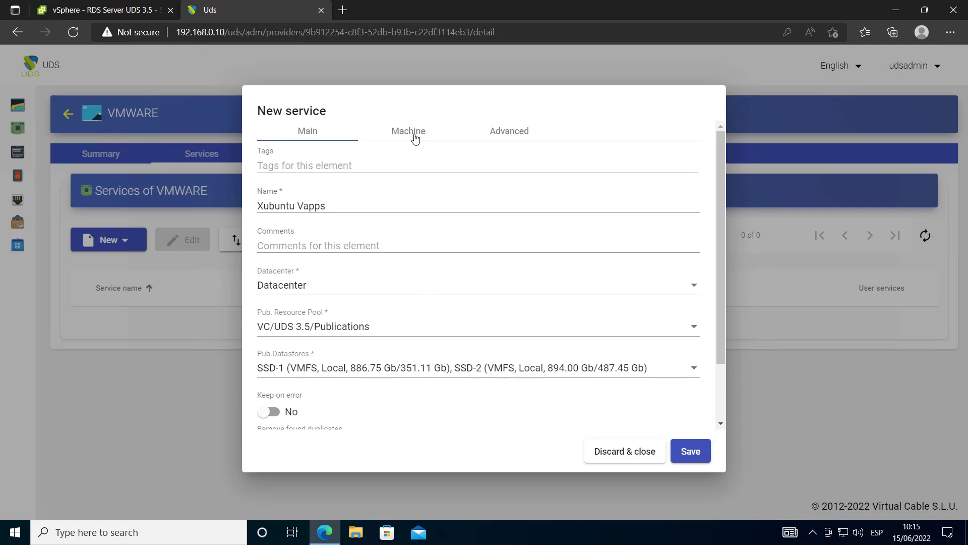
{"action": "left_click", "coordinate": [414, 137]}
Use VC/UDS 3.5/Templates as resource pool and Xubuntu 20.04 Template for Vapps as base machine
{"action": "left_click", "coordinate": [311, 167]}
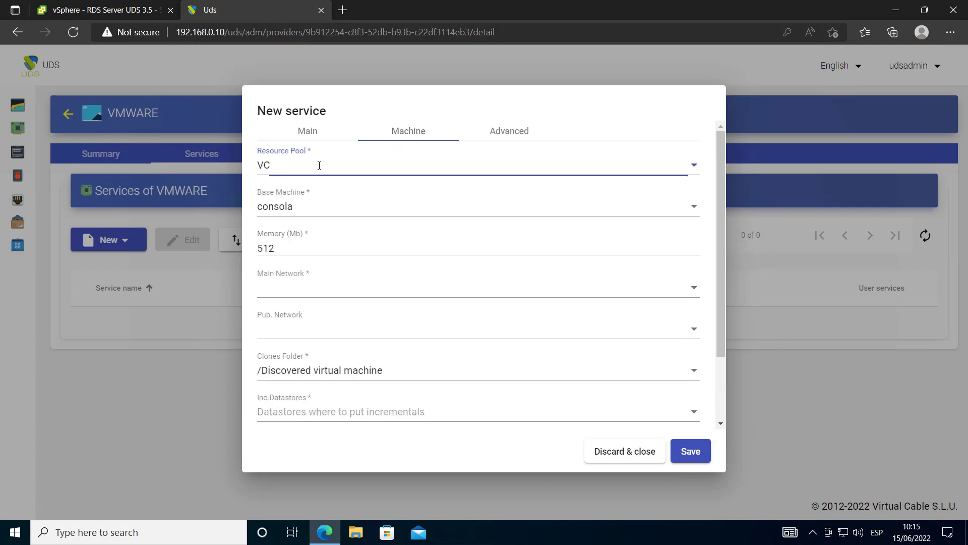
{"action": "scroll", "coordinate": [360, 197], "scroll_direction": "down", "scroll_amount": 1}
{"action": "scroll", "coordinate": [360, 196], "scroll_direction": "down", "scroll_amount": 2}
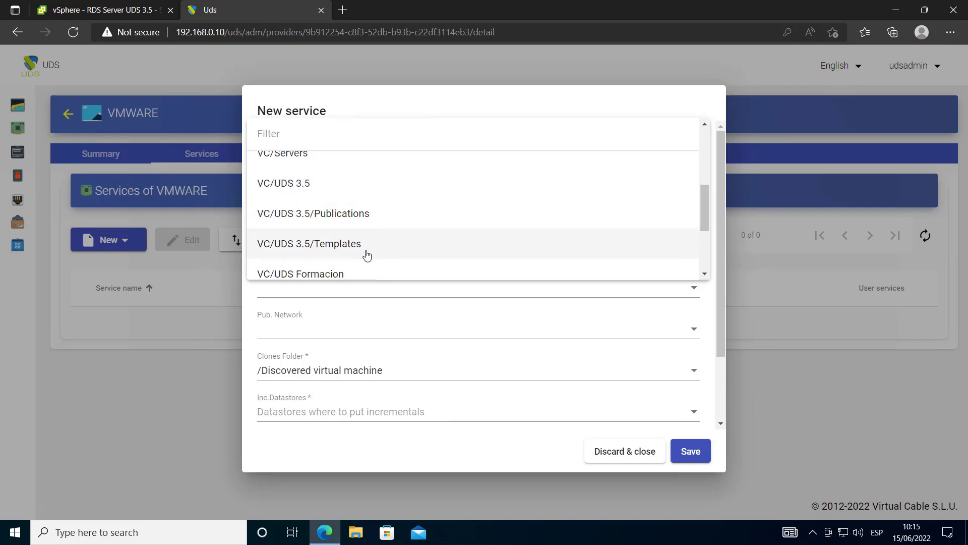
{"action": "left_click", "coordinate": [363, 252]}
{"action": "left_click", "coordinate": [370, 207]}
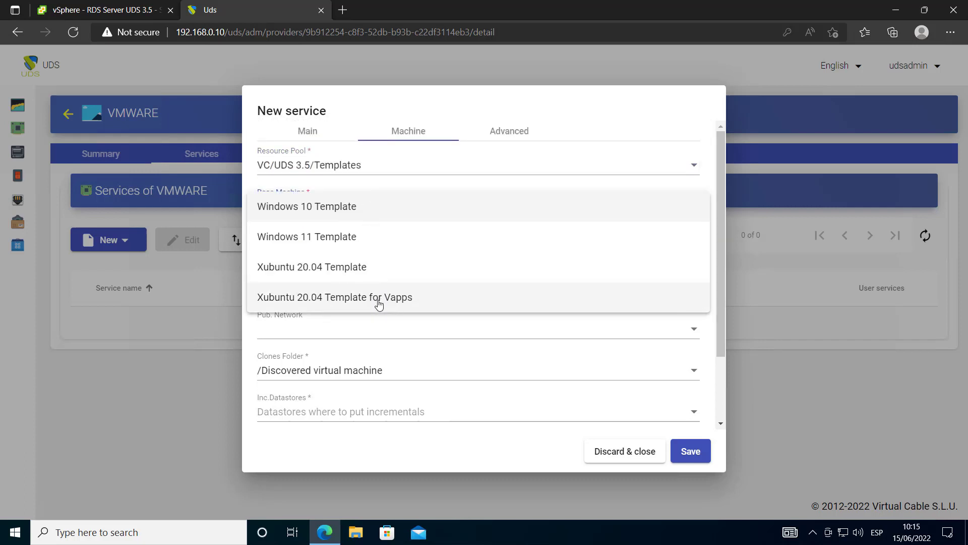
{"action": "left_click", "coordinate": [422, 301]}
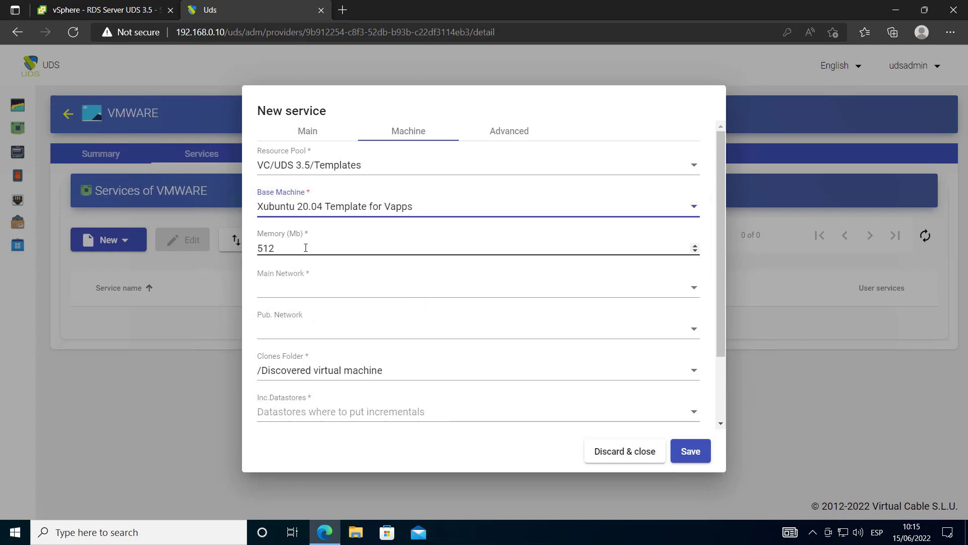
Set memory to 2048 MB and both the main and publication networks to Lan
{"action": "left_click_drag", "start_coordinate": [304, 247], "coordinate": [248, 247]}
{"action": "type", "text": "2048"}
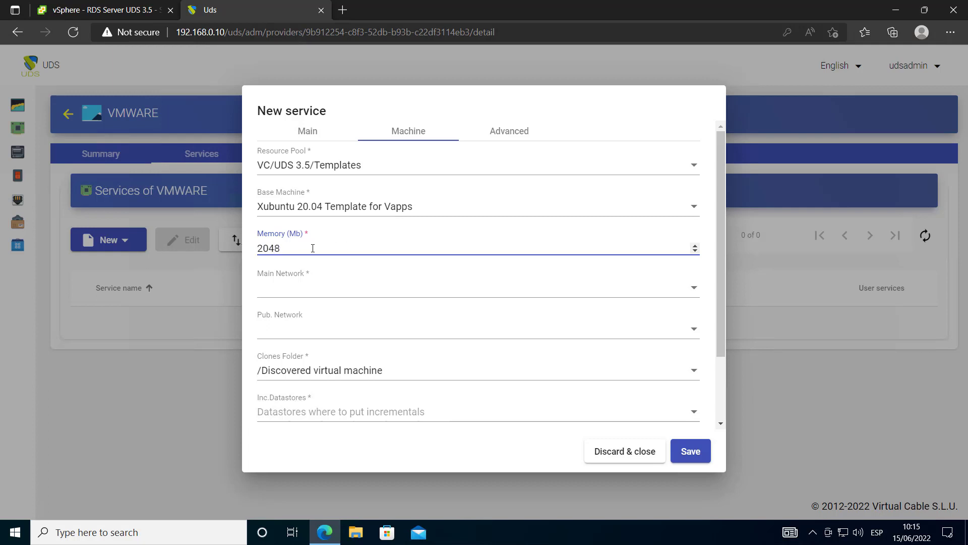
{"action": "left_click", "coordinate": [306, 298]}
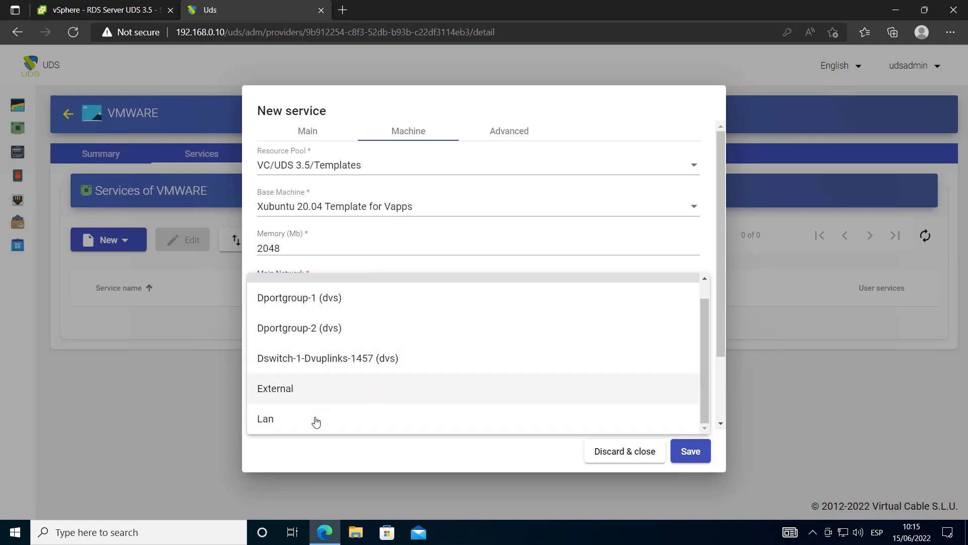
{"action": "left_click", "coordinate": [314, 420]}
{"action": "left_click", "coordinate": [306, 330]}
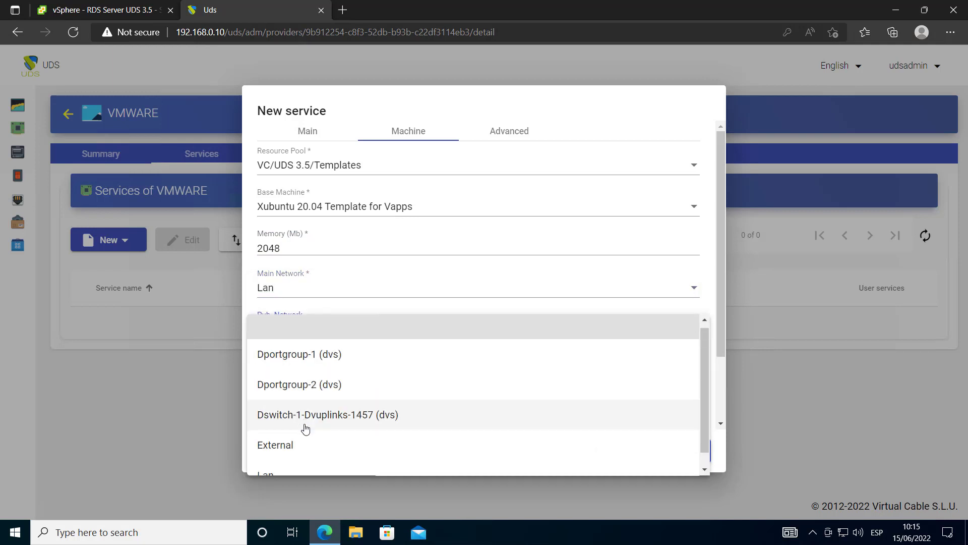
{"action": "scroll", "coordinate": [305, 438], "scroll_direction": "down", "scroll_amount": 1}
{"action": "left_click", "coordinate": [305, 456]}
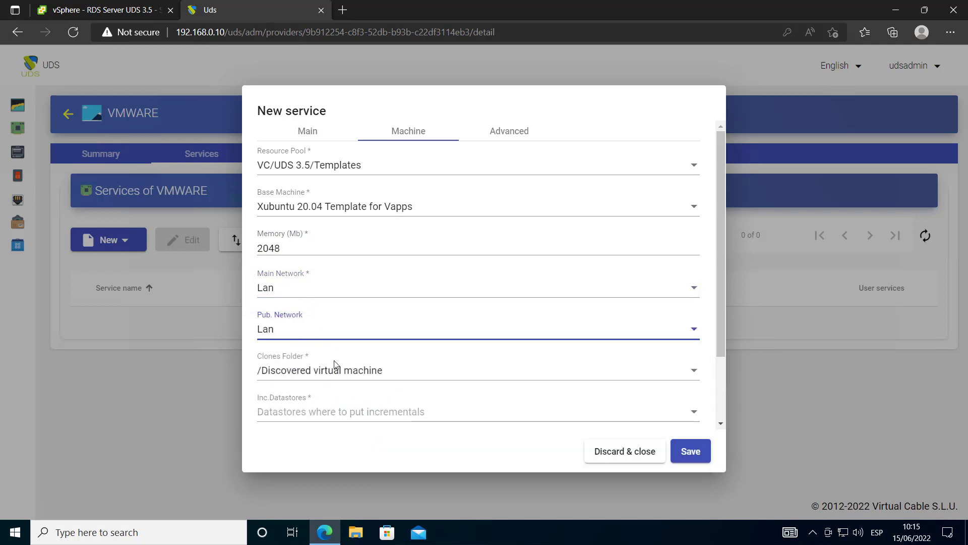
{"action": "scroll", "coordinate": [337, 368], "scroll_direction": "down", "scroll_amount": 2}
Keep /Discovered virtual machine as clones folder and select SSD-1 and SSD-2 as incremental datastores
{"action": "left_click", "coordinate": [295, 286]}
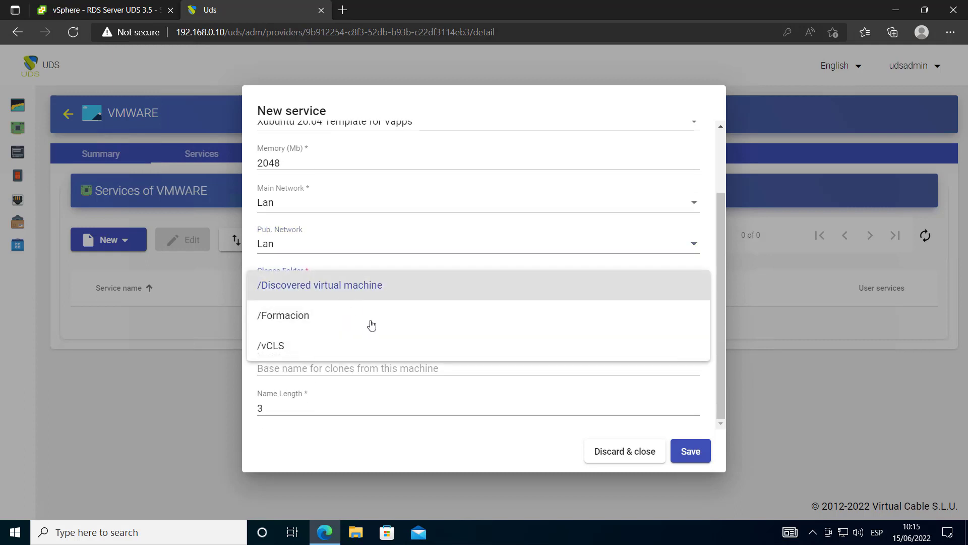
{"action": "left_click", "coordinate": [421, 406]}
{"action": "left_click", "coordinate": [327, 327]}
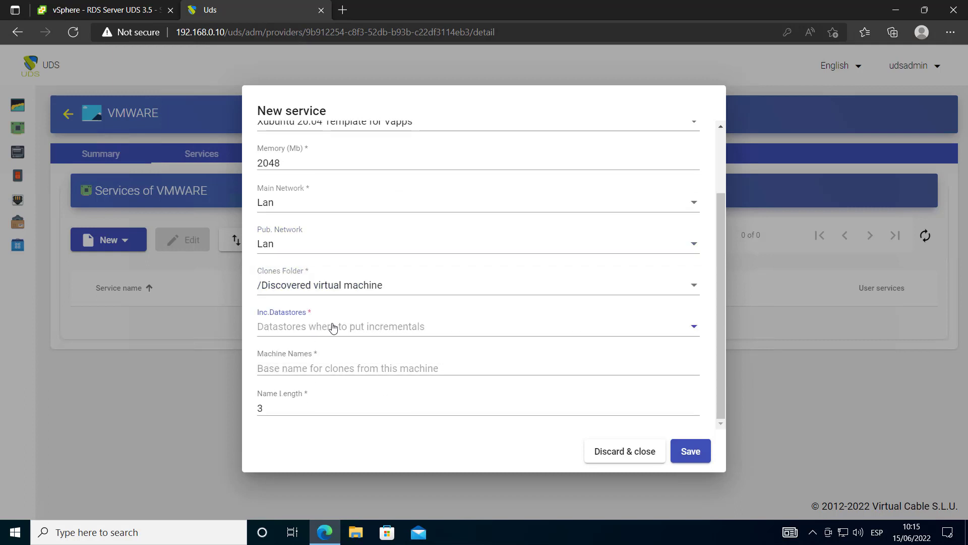
{"action": "left_click", "coordinate": [323, 327]}
{"action": "left_click", "coordinate": [330, 356]}
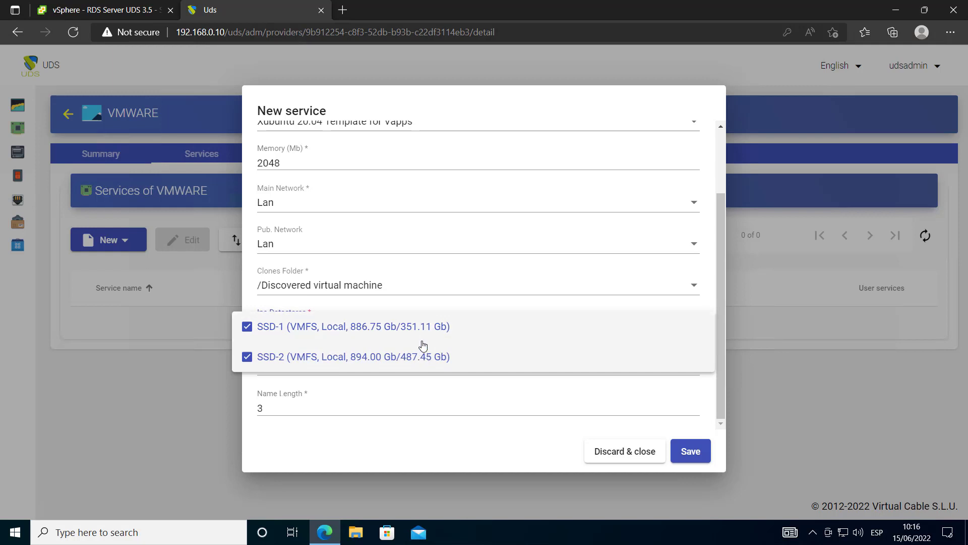
{"action": "left_click", "coordinate": [455, 402]}
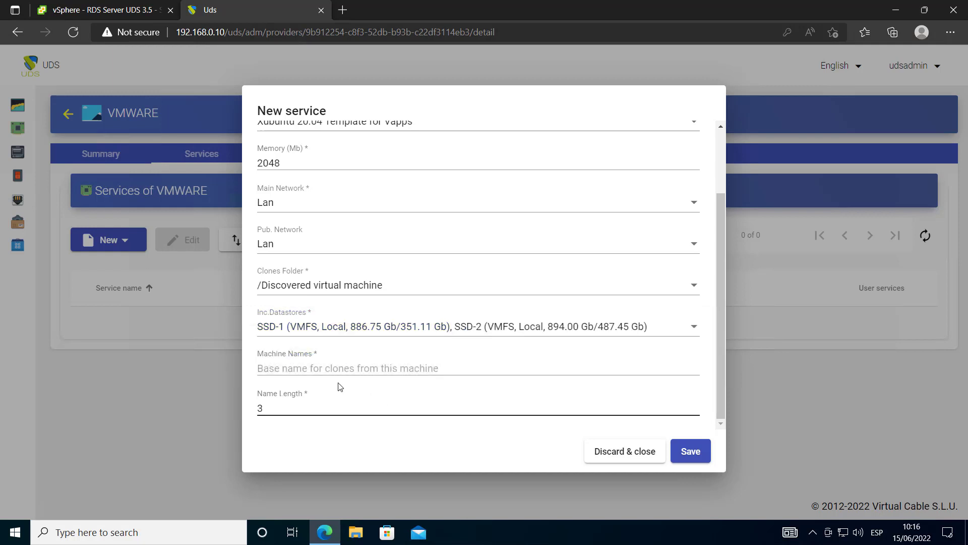
Enter the clones' base machine name and name length, then save the Xubuntu Vapps service
{"action": "left_click", "coordinate": [367, 368]}
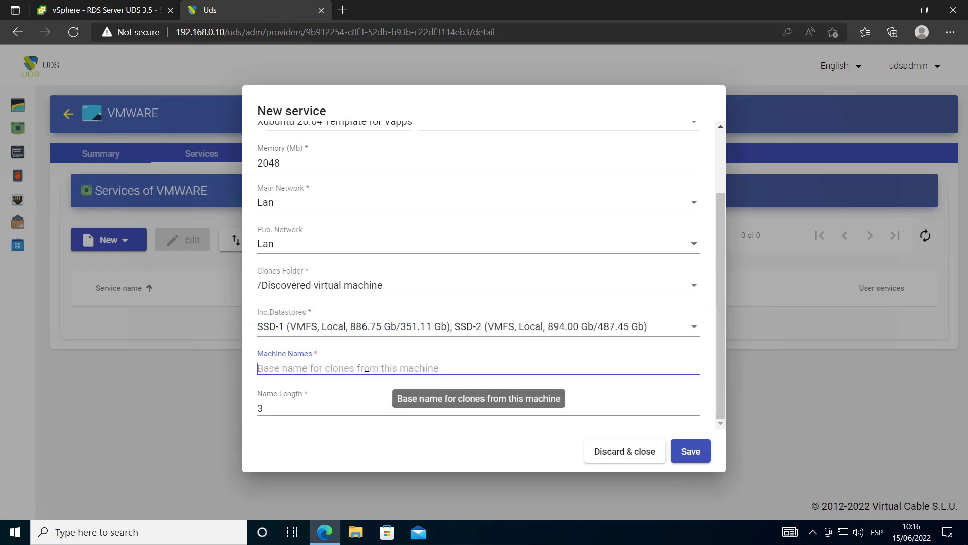
{"action": "type", "text": "xubuvapps-"}
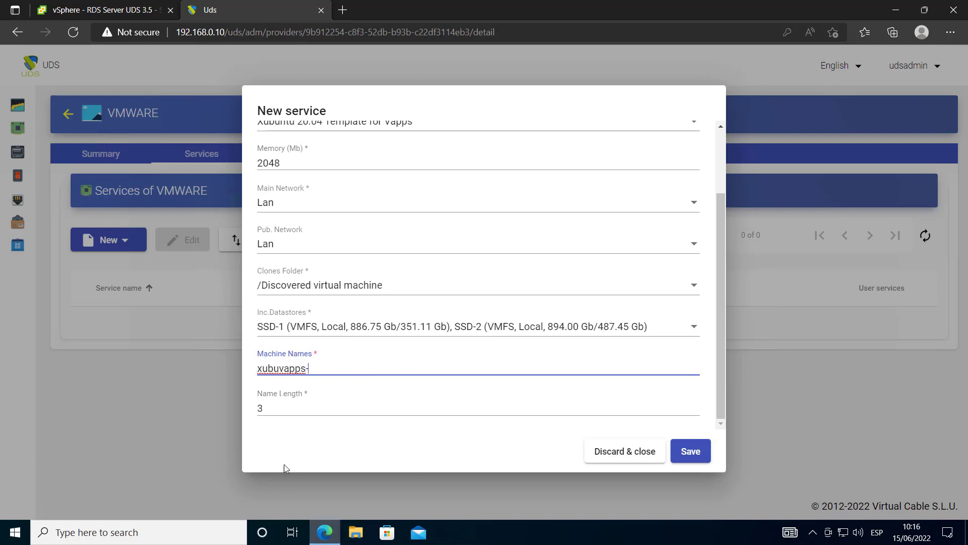
{"action": "left_click", "coordinate": [288, 432]}
{"action": "left_click_drag", "start_coordinate": [278, 409], "coordinate": [252, 410]}
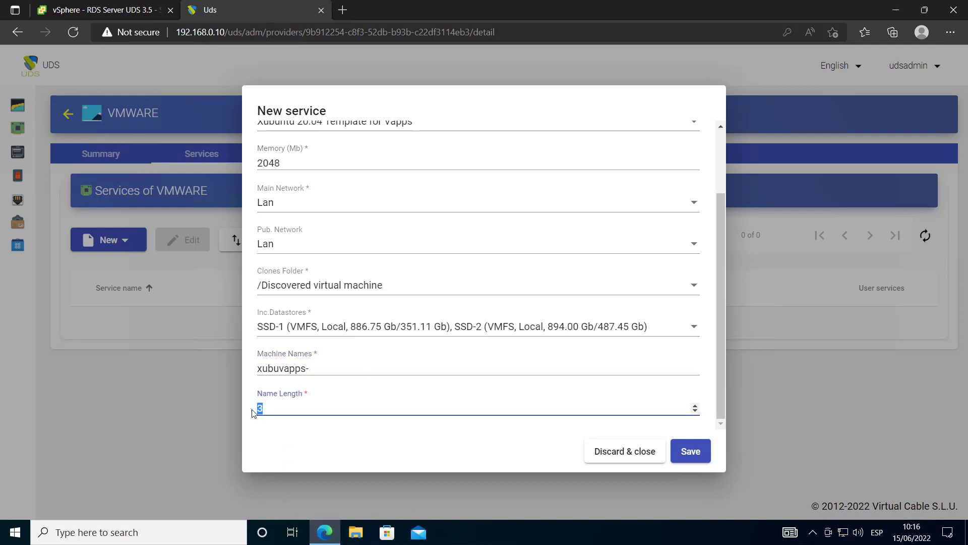
{"action": "left_click", "coordinate": [316, 368]}
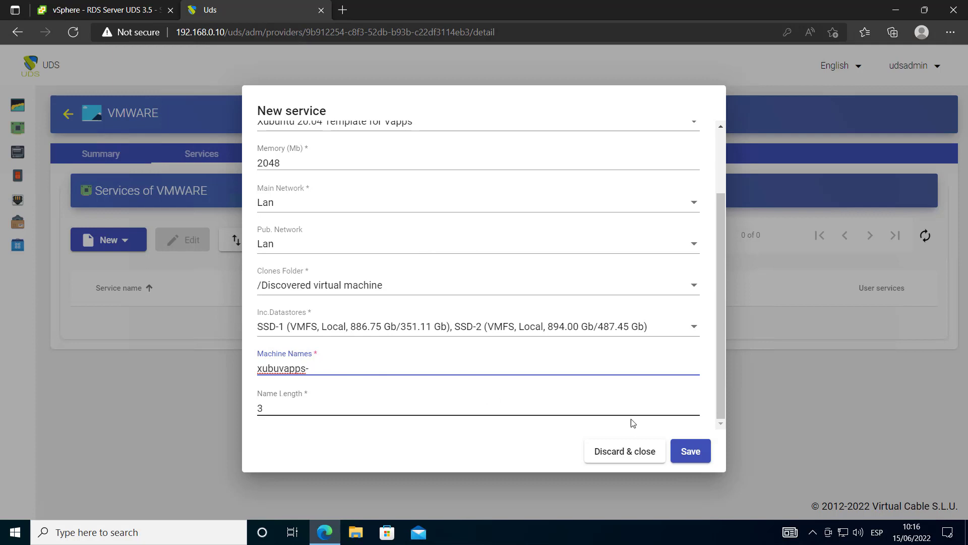
{"action": "scroll", "coordinate": [575, 392], "scroll_direction": "up", "scroll_amount": 3}
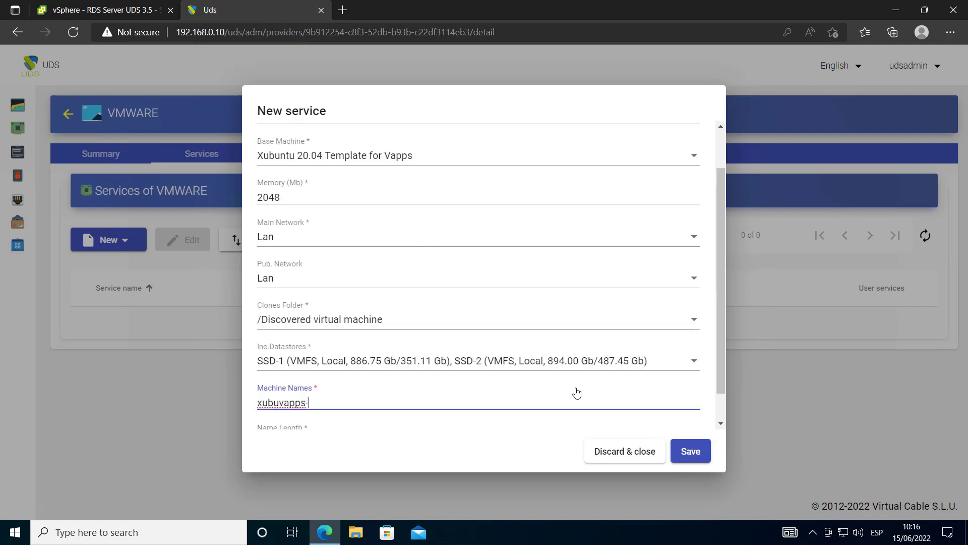
{"action": "left_click", "coordinate": [513, 139]}
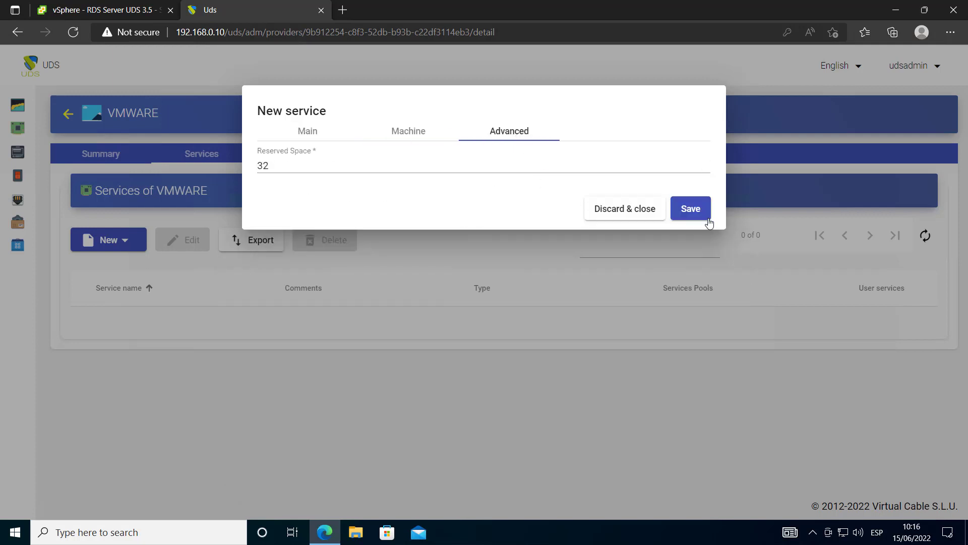
{"action": "left_click", "coordinate": [426, 132]}
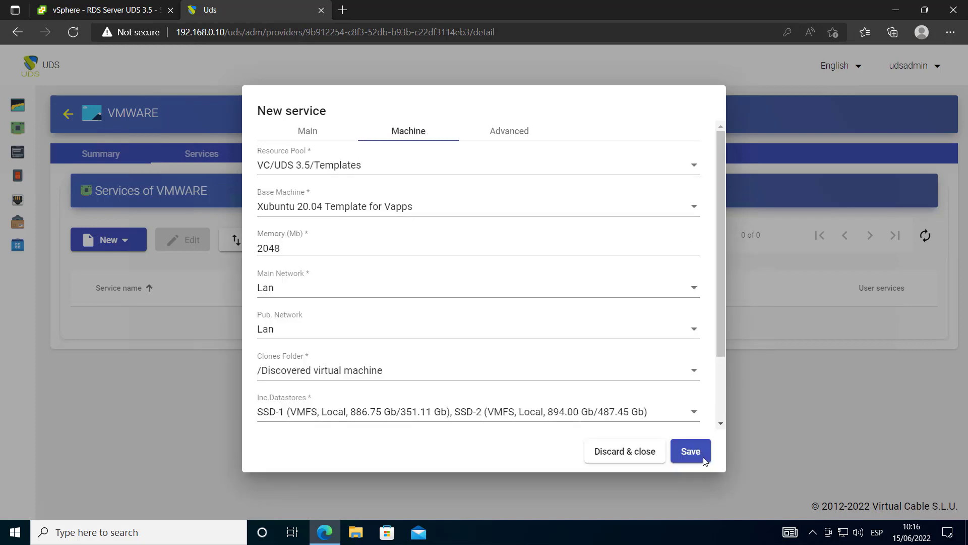
{"action": "left_click", "coordinate": [691, 451]}
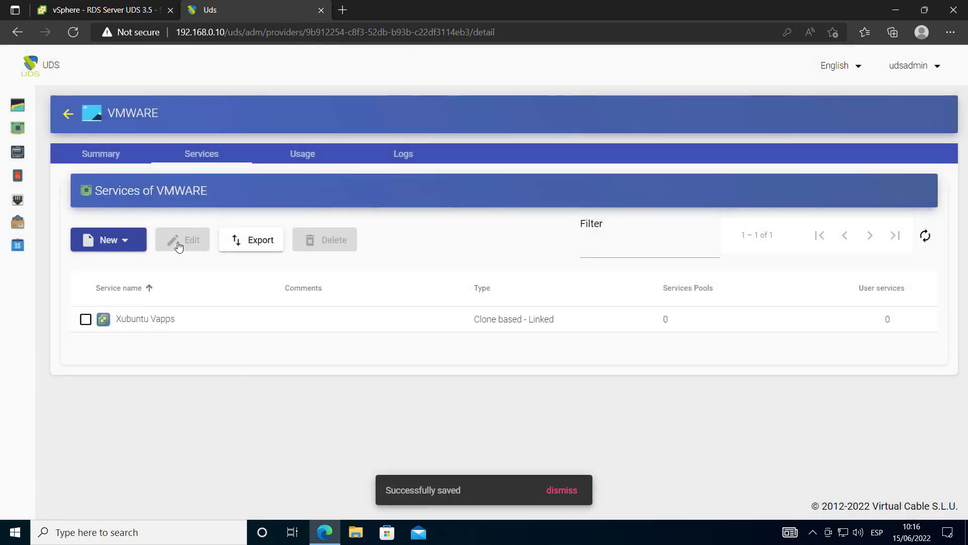
Start a new Internal Database authenticator, then discard the unfinished form
{"action": "left_click", "coordinate": [19, 151]}
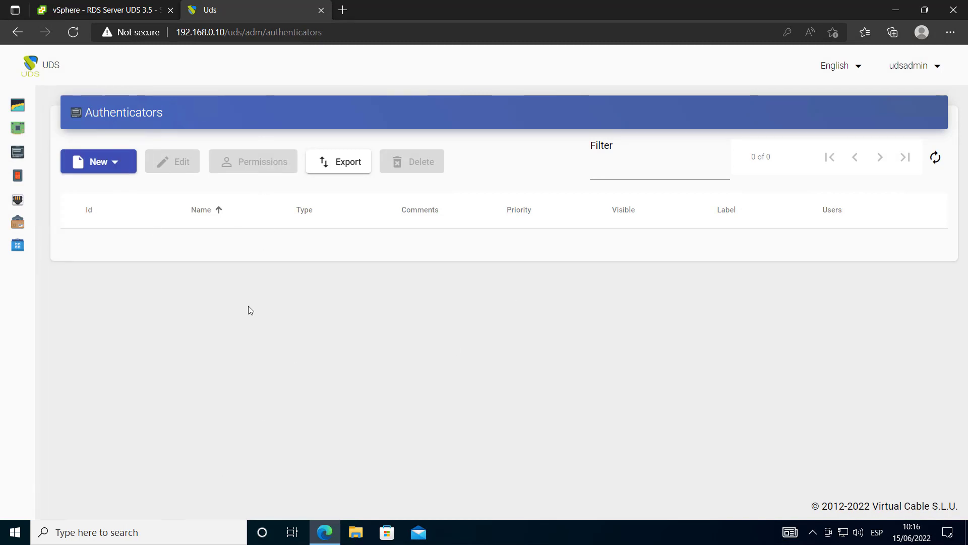
{"action": "left_click", "coordinate": [115, 161]}
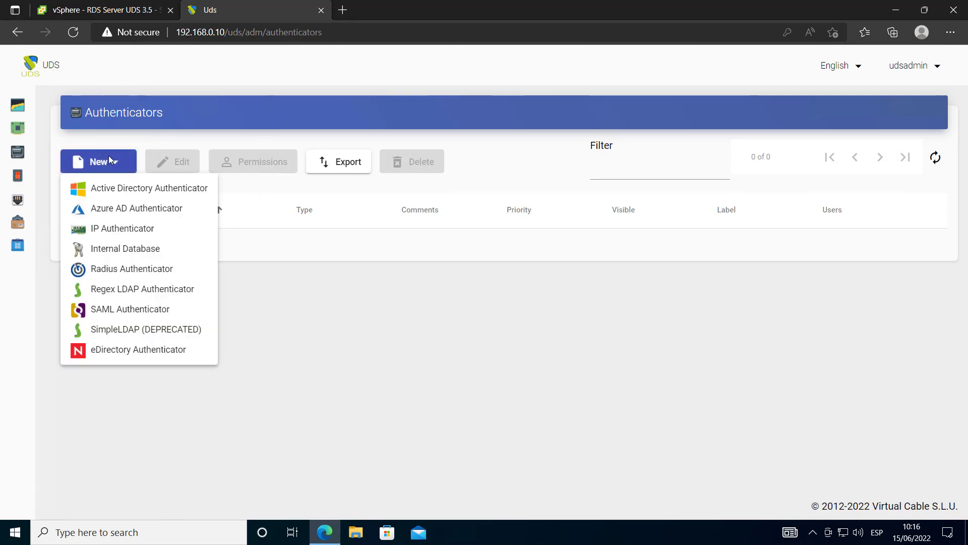
{"action": "left_click", "coordinate": [152, 249]}
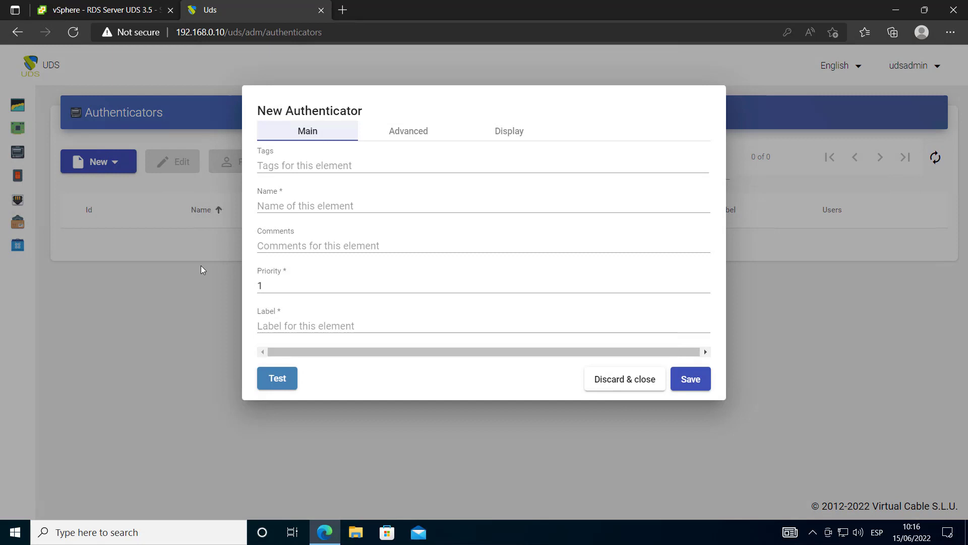
{"action": "left_click", "coordinate": [329, 207]}
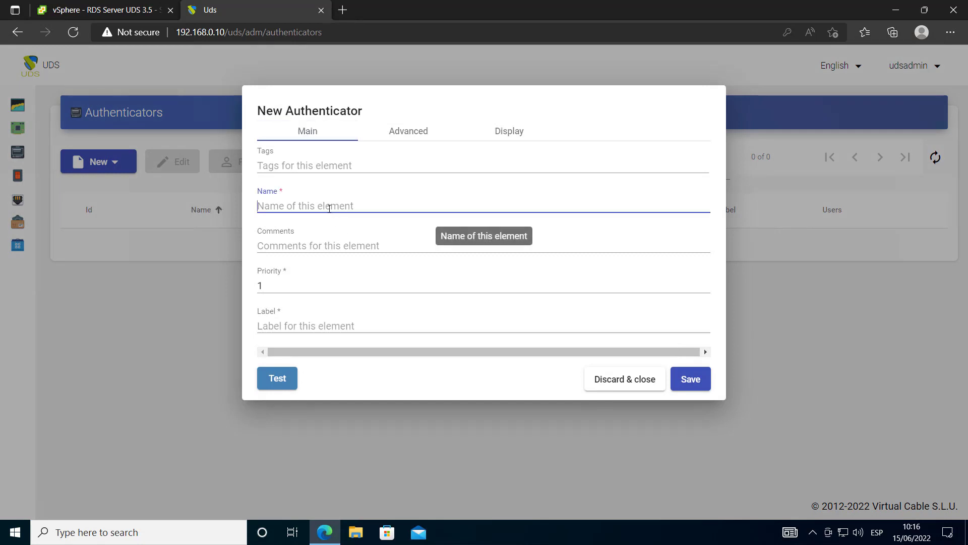
{"action": "left_click", "coordinate": [603, 387]}
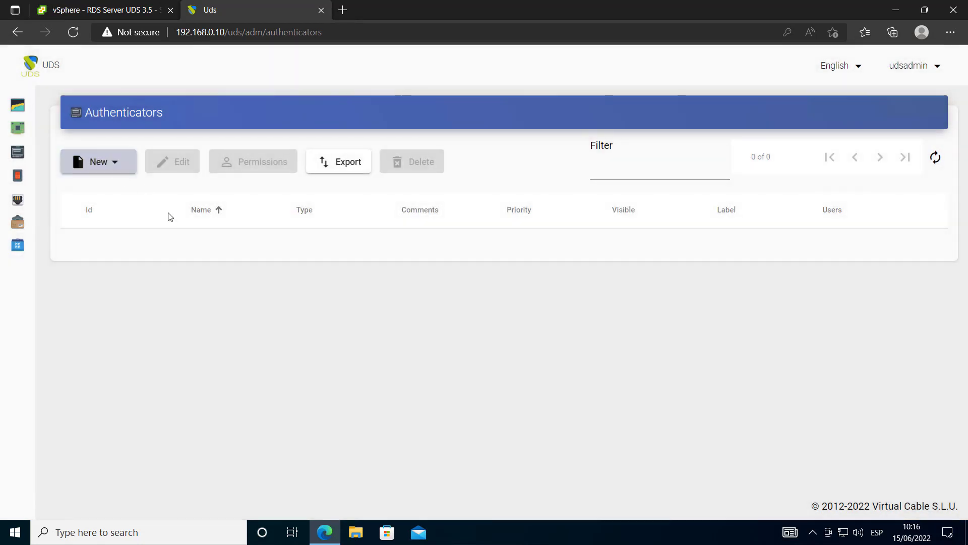
Create an Internal Database authenticator named Internal, label int, priority 1, and save it
{"action": "left_click", "coordinate": [98, 161]}
{"action": "left_click", "coordinate": [132, 249]}
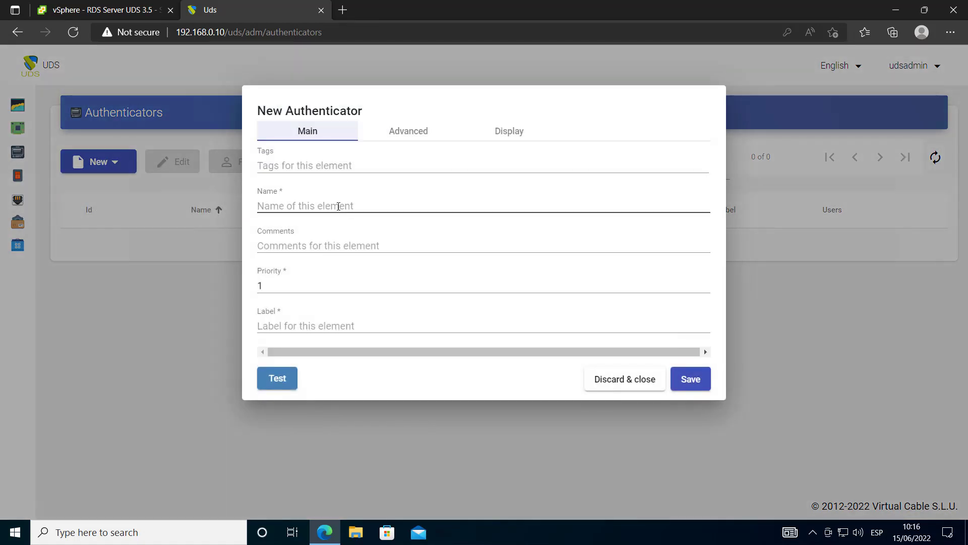
{"action": "left_click", "coordinate": [338, 206]}
{"action": "type", "text": "Internal"}
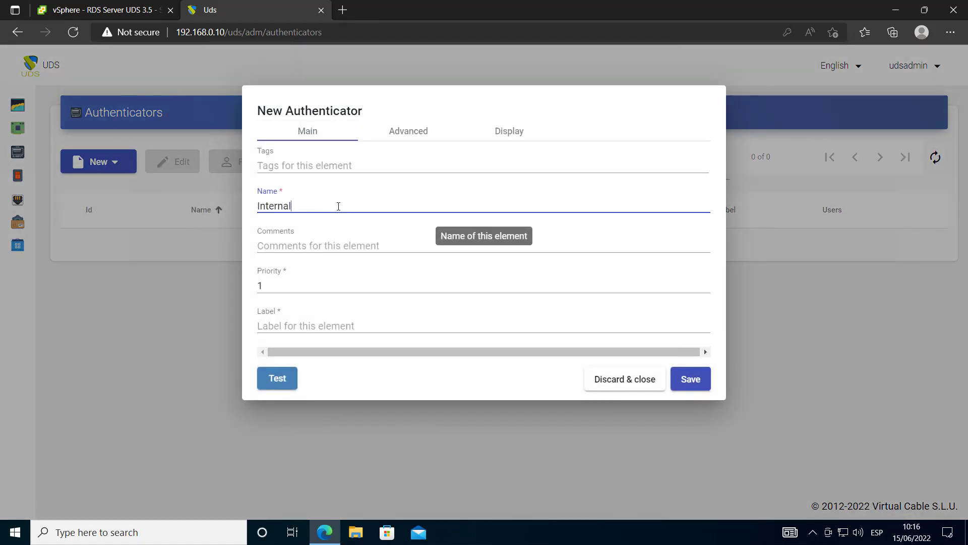
{"action": "double_click", "coordinate": [260, 286]}
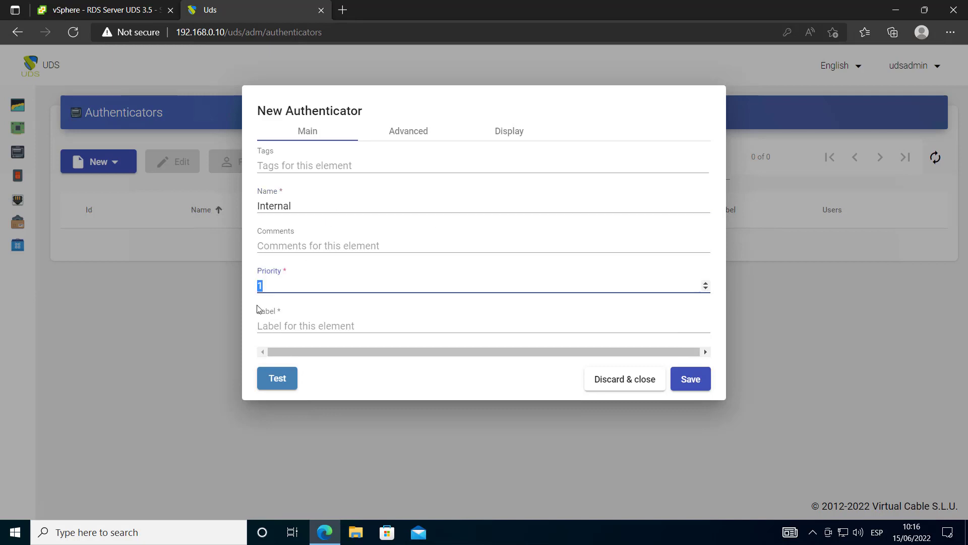
{"action": "left_click", "coordinate": [302, 324]}
{"action": "type", "text": "int"}
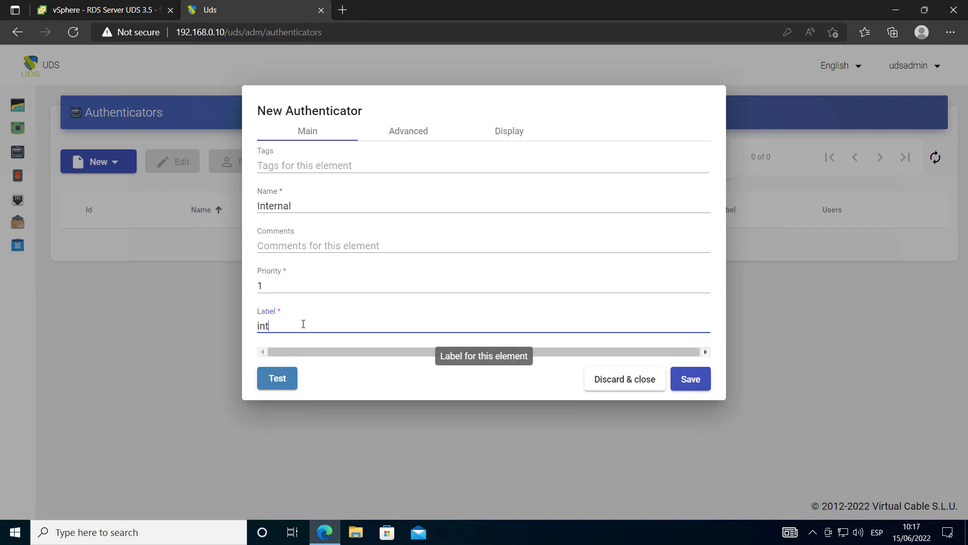
{"action": "left_click", "coordinate": [409, 132]}
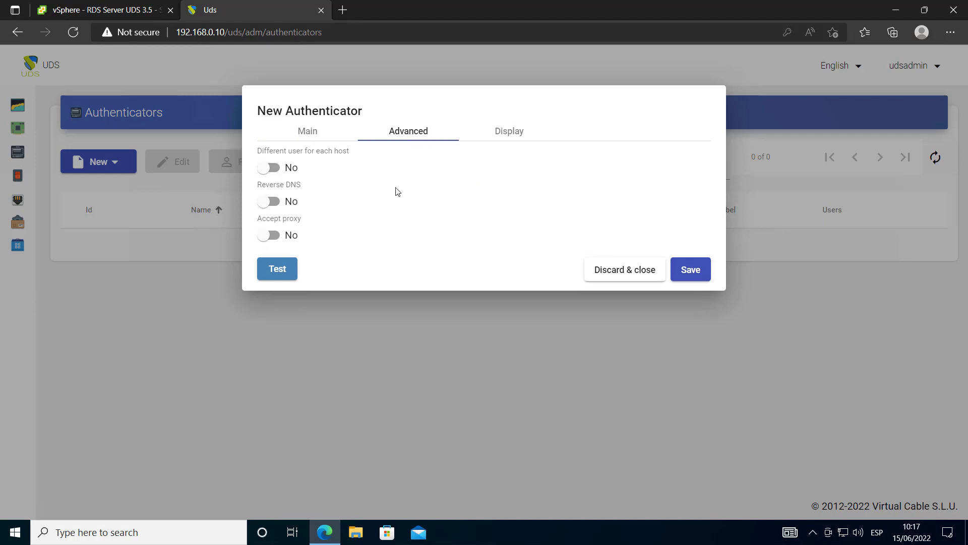
{"action": "left_click", "coordinate": [511, 131]}
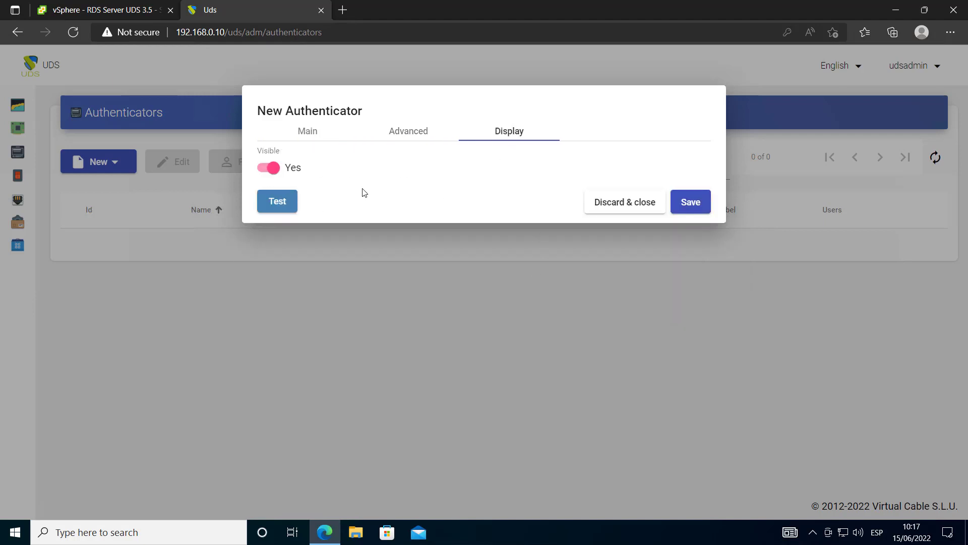
{"action": "left_click", "coordinate": [696, 203]}
{"action": "left_click", "coordinate": [216, 247]}
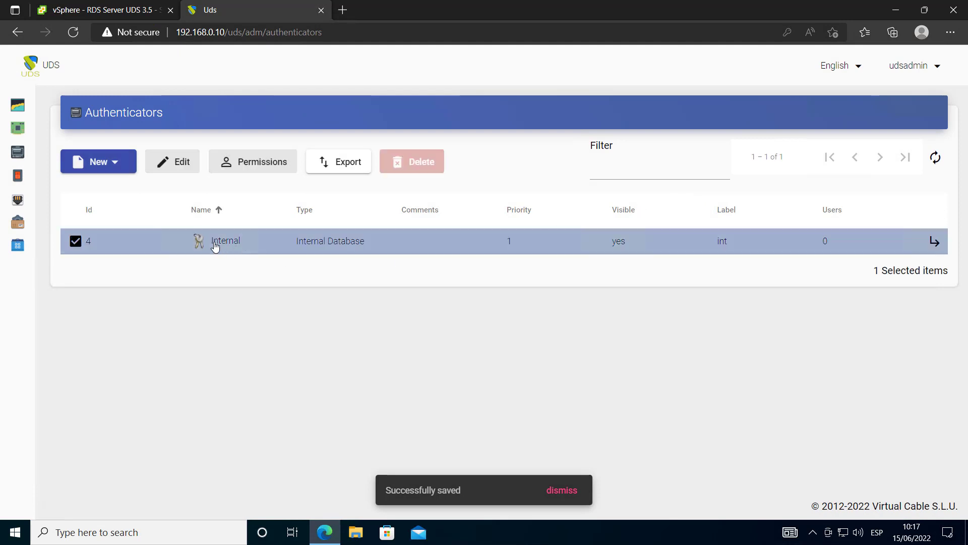
Add an enabled group named users in the Internal authenticator's Groups
{"action": "left_click", "coordinate": [934, 242]}
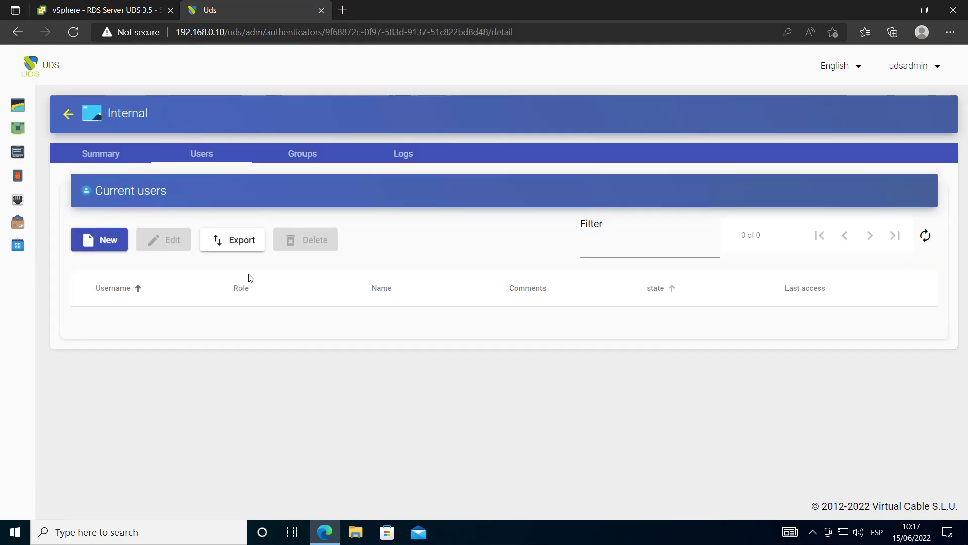
{"action": "left_click", "coordinate": [298, 153]}
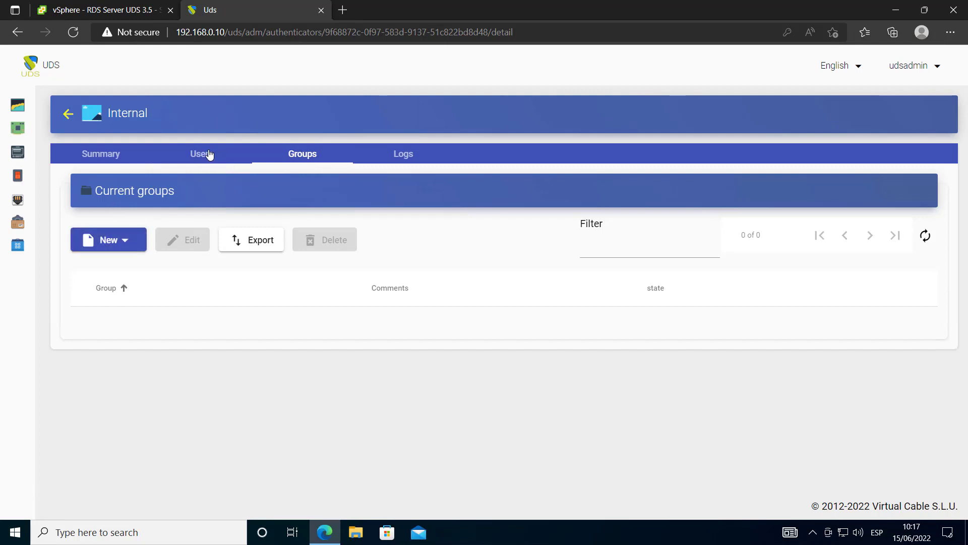
{"action": "left_click", "coordinate": [101, 242]}
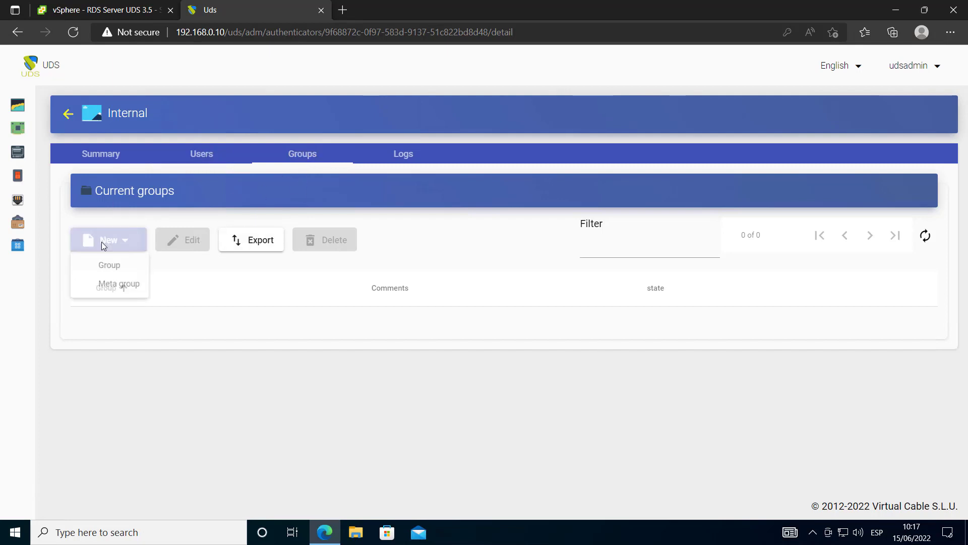
{"action": "left_click", "coordinate": [135, 266]}
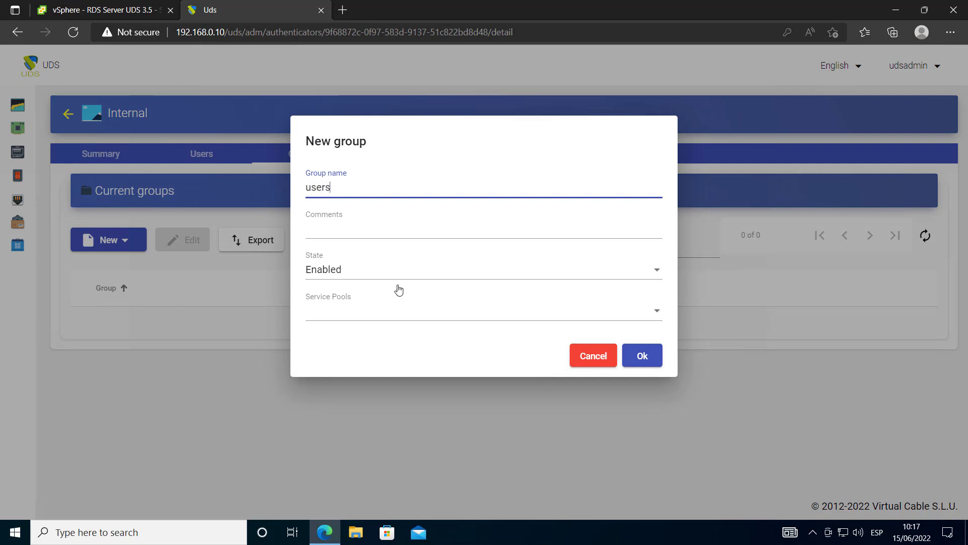
{"action": "left_click", "coordinate": [438, 314]}
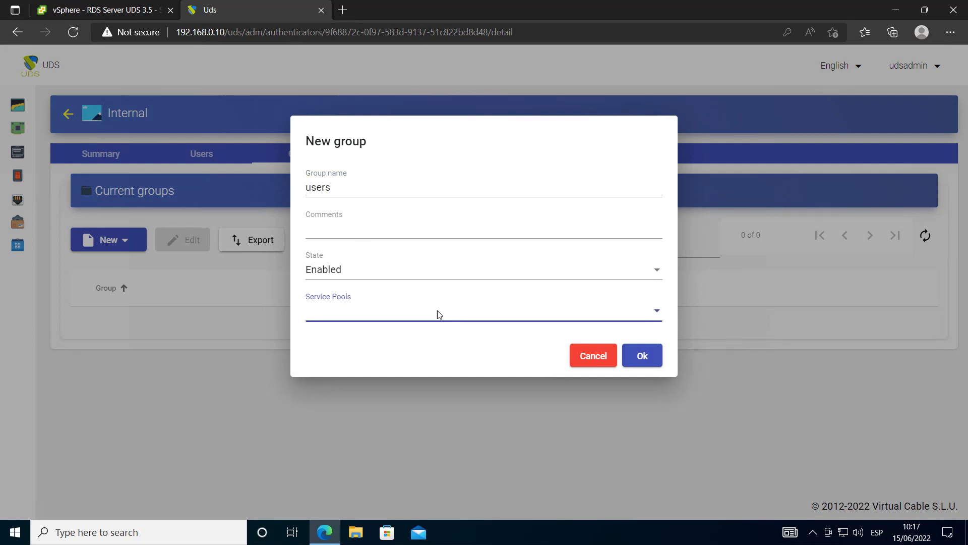
{"action": "left_click", "coordinate": [642, 357]}
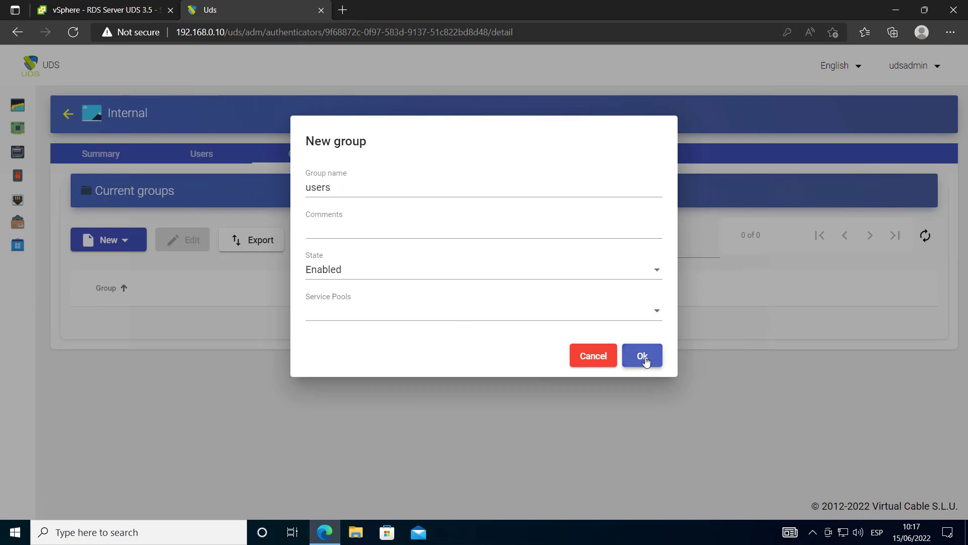
{"action": "left_click", "coordinate": [212, 159]}
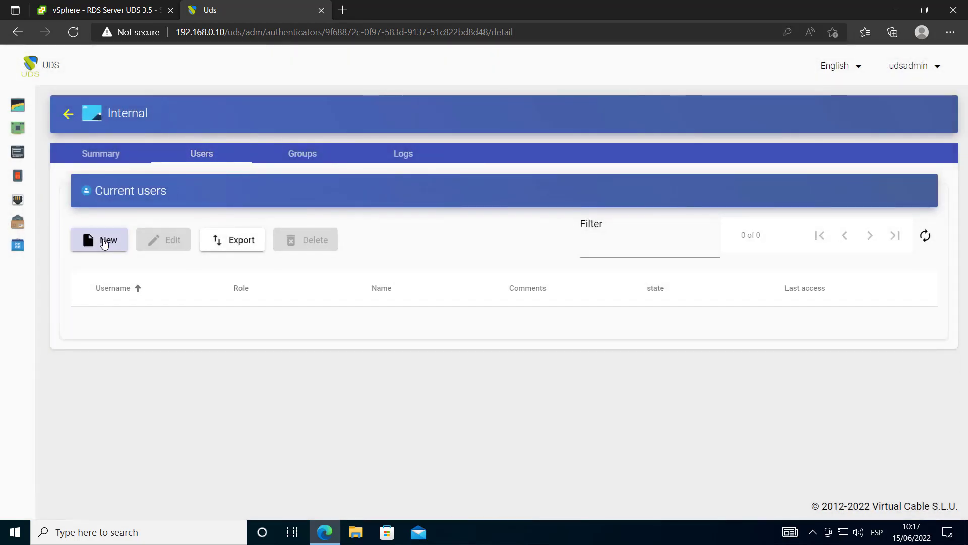
Create user01 with the User role, a password, and membership in the users group
{"action": "left_click", "coordinate": [96, 237]}
{"action": "type", "text": "user01"}
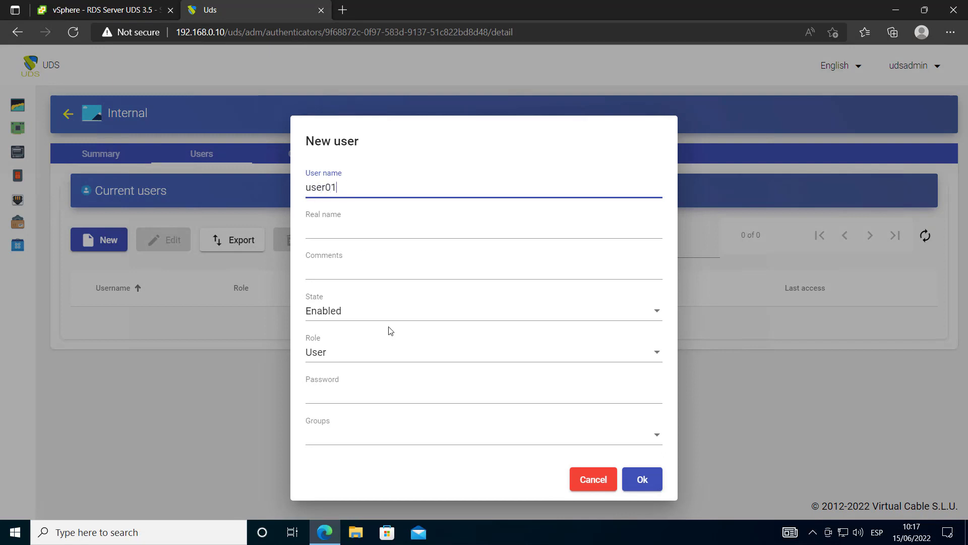
{"action": "left_click", "coordinate": [352, 353]}
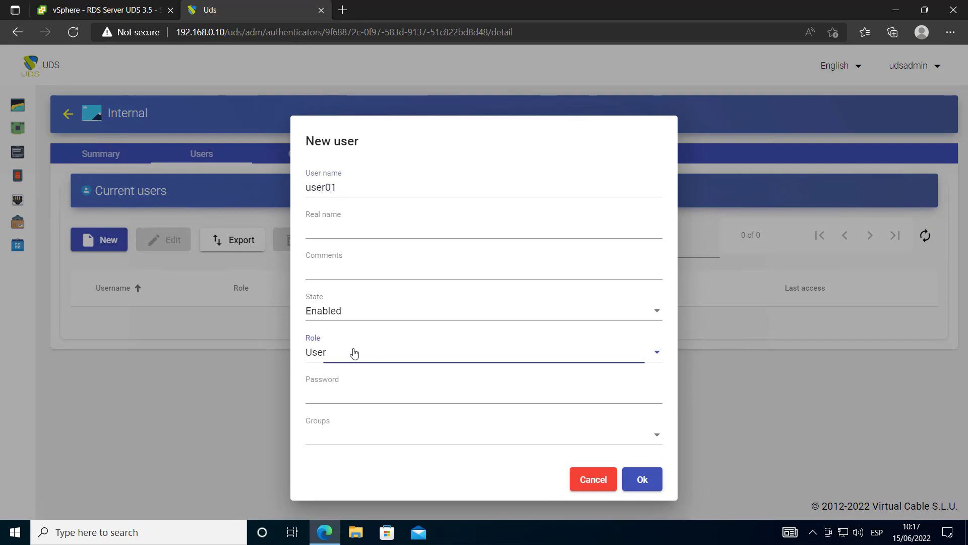
{"action": "left_click", "coordinate": [357, 401]}
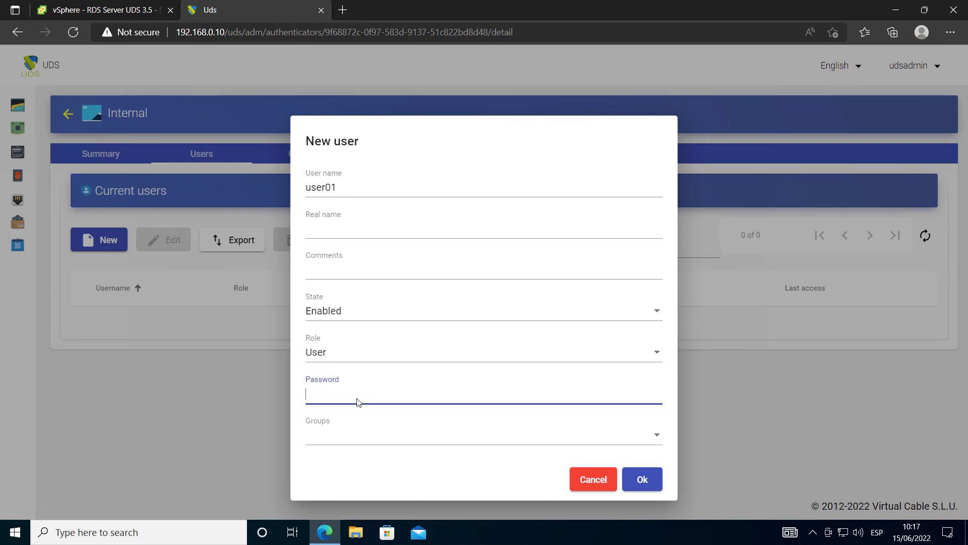
{"action": "left_click", "coordinate": [365, 439]}
{"action": "left_click", "coordinate": [362, 443]}
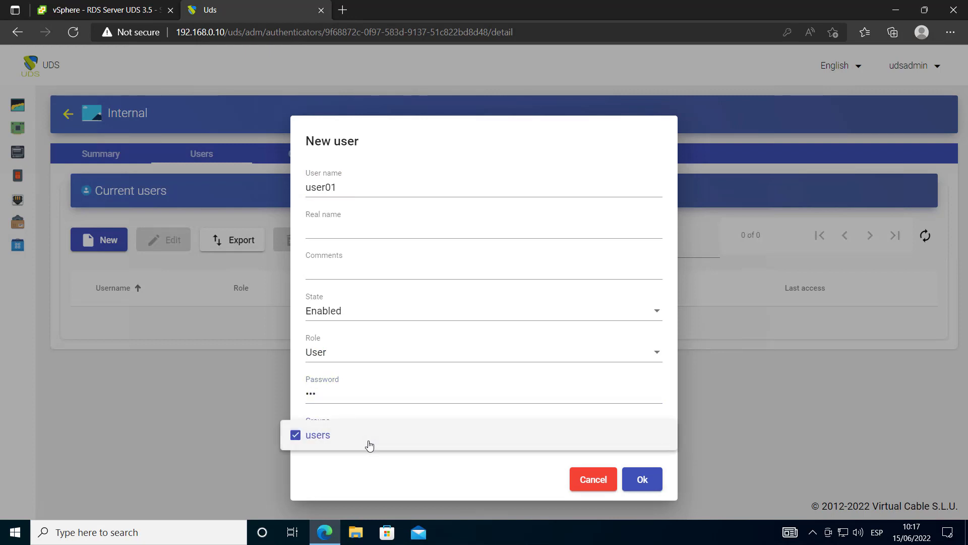
{"action": "left_click", "coordinate": [566, 485]}
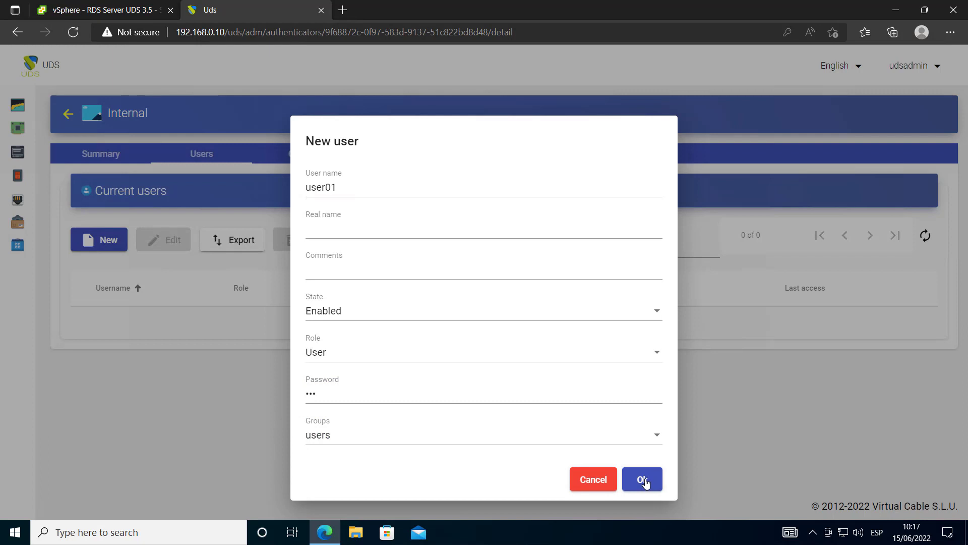
{"action": "left_click", "coordinate": [644, 480]}
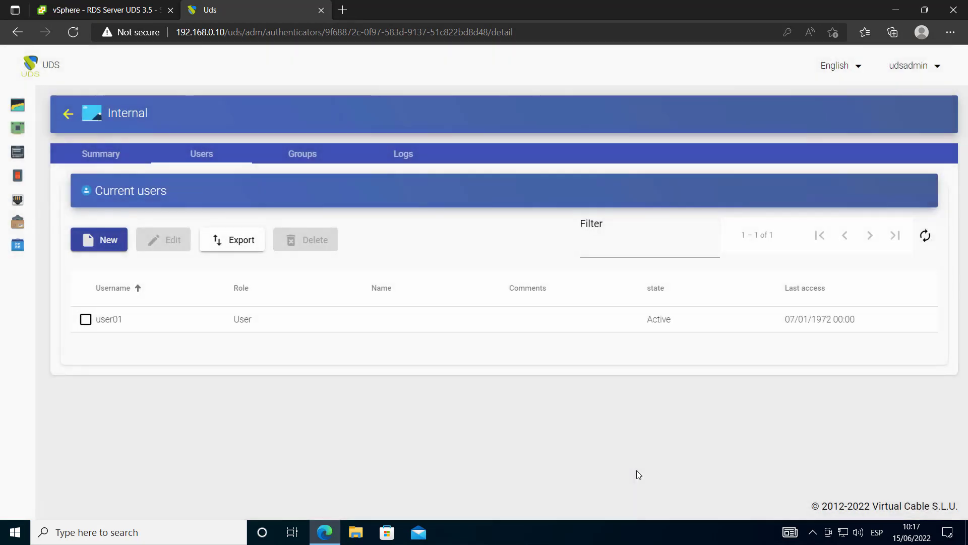
{"action": "left_click", "coordinate": [50, 152]}
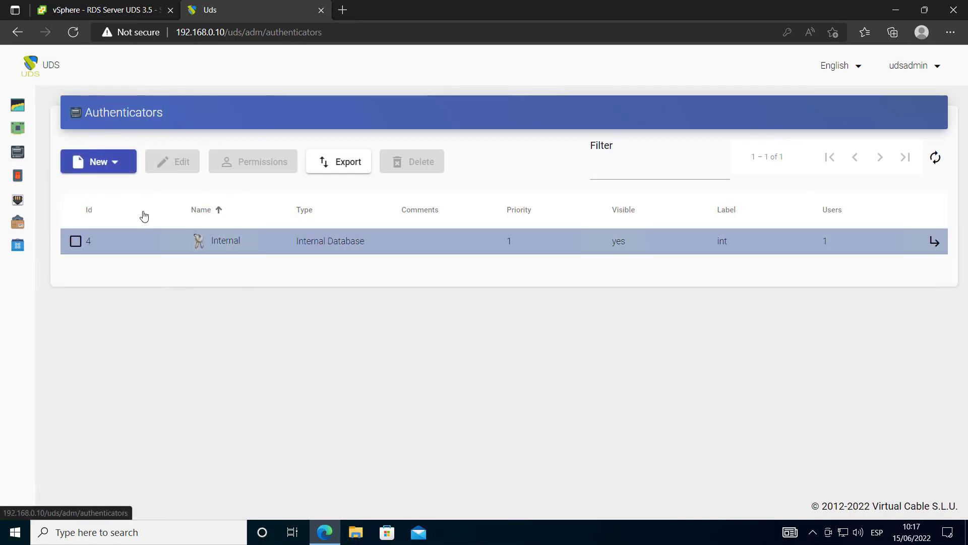
Start a new Linux OS Manager and enter its name
{"action": "left_click", "coordinate": [60, 186]}
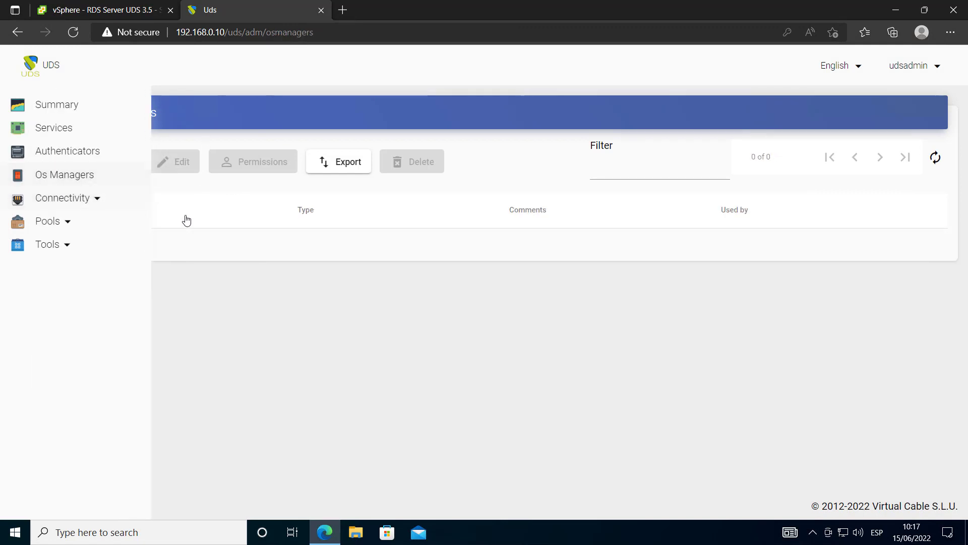
{"action": "left_click", "coordinate": [108, 162]}
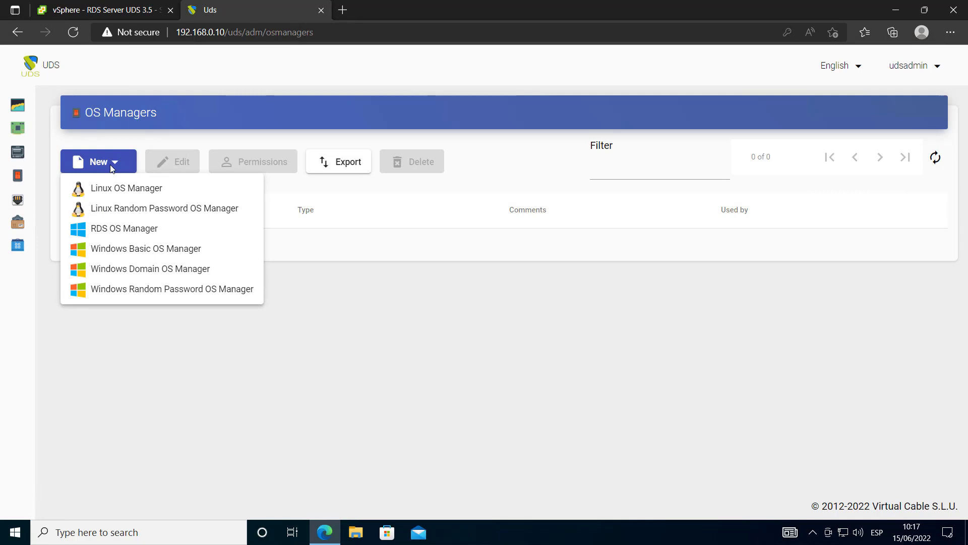
{"action": "left_click", "coordinate": [139, 192]}
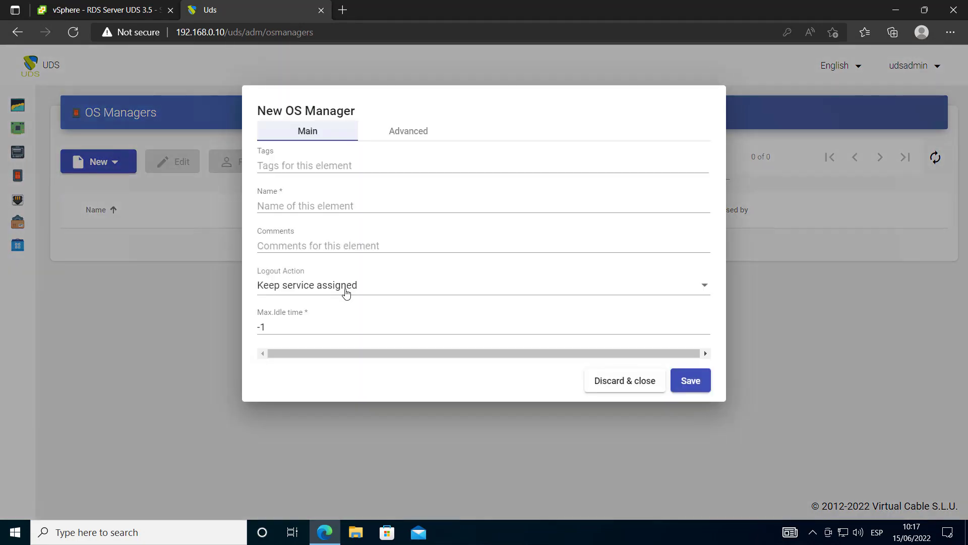
{"action": "left_click", "coordinate": [321, 207]}
{"action": "type", "text": "Linux OS Manager"}
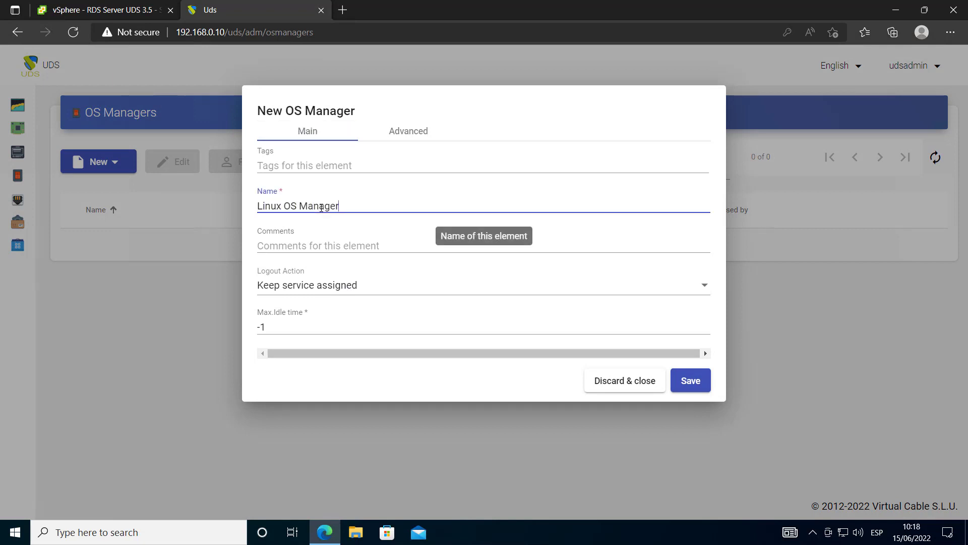
Set the logout action to Remove service and Max.Idle time to 300
{"action": "left_click", "coordinate": [353, 285]}
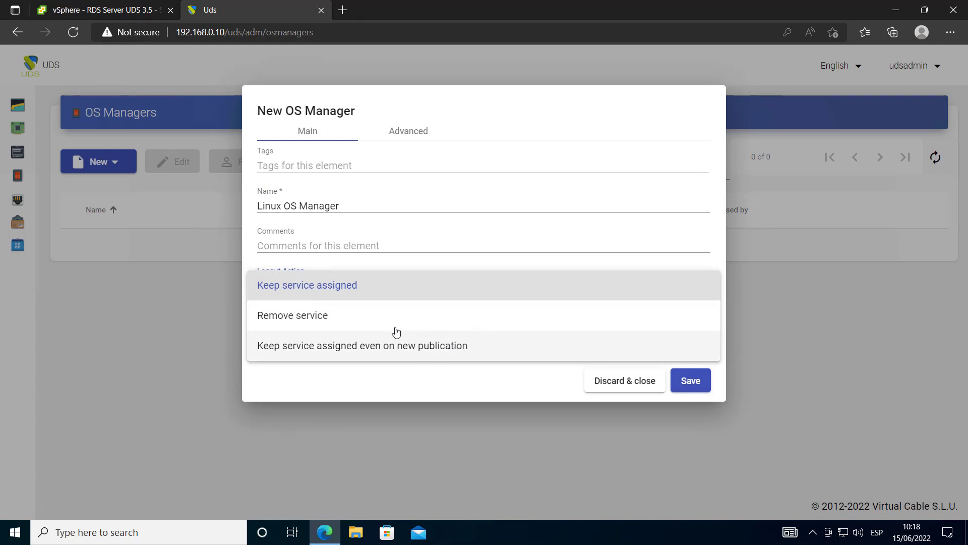
{"action": "left_click", "coordinate": [361, 315]}
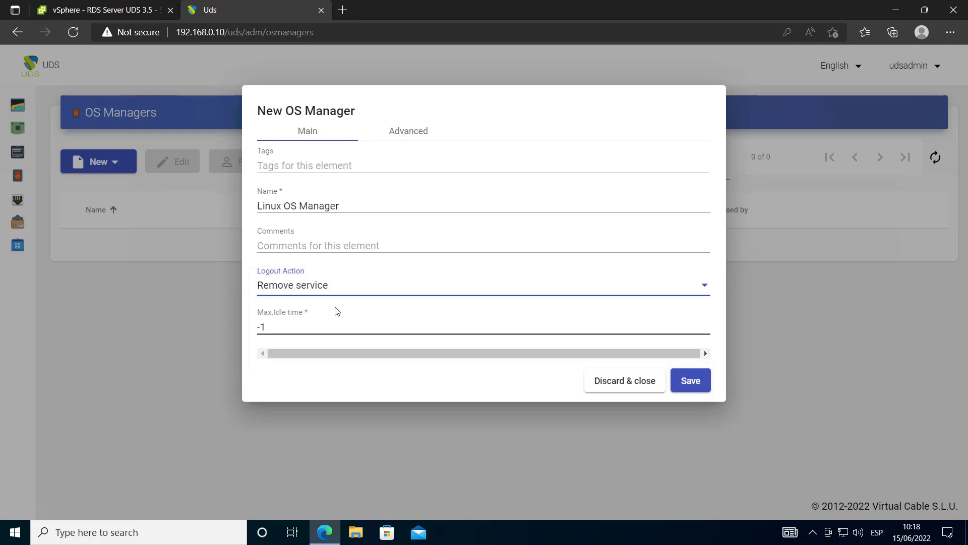
{"action": "left_click", "coordinate": [327, 288]}
{"action": "left_click", "coordinate": [345, 299]}
{"action": "left_click", "coordinate": [352, 326]}
{"action": "type", "text": "300"}
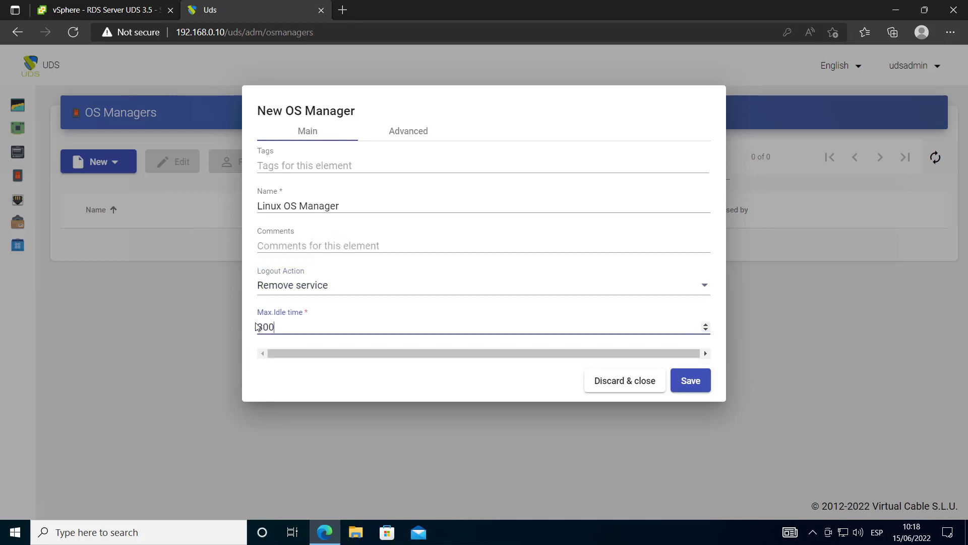
{"action": "left_click", "coordinate": [308, 292]}
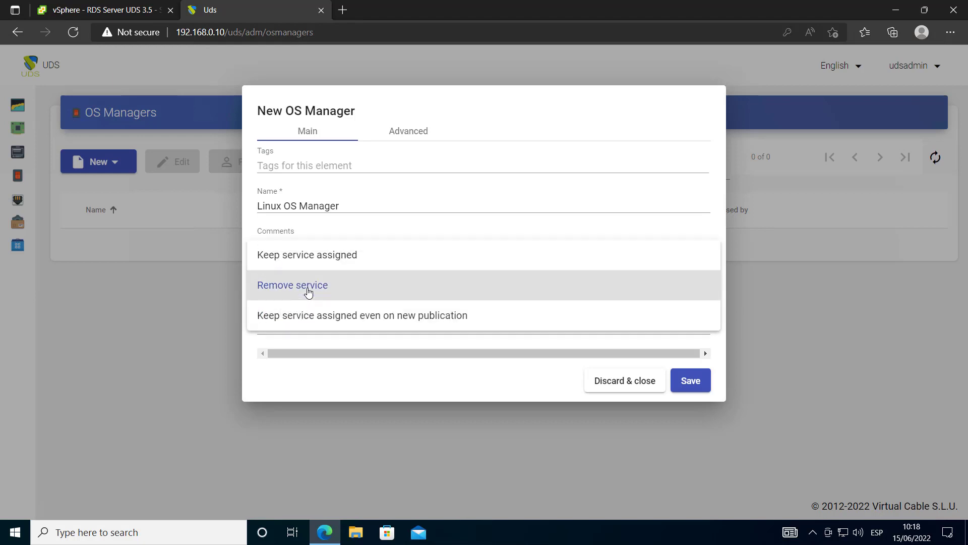
{"action": "left_click", "coordinate": [310, 382]}
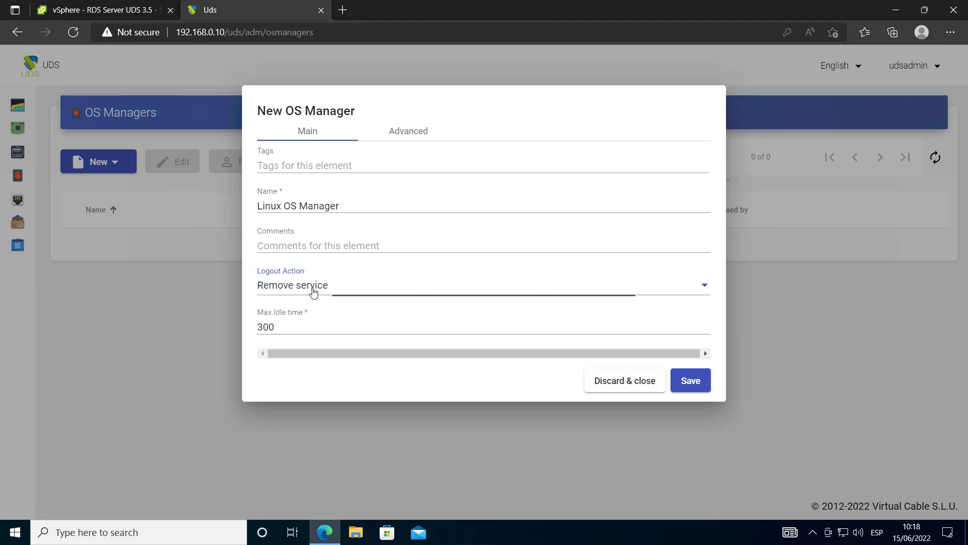
{"action": "left_click", "coordinate": [372, 292]}
{"action": "left_click", "coordinate": [361, 295]}
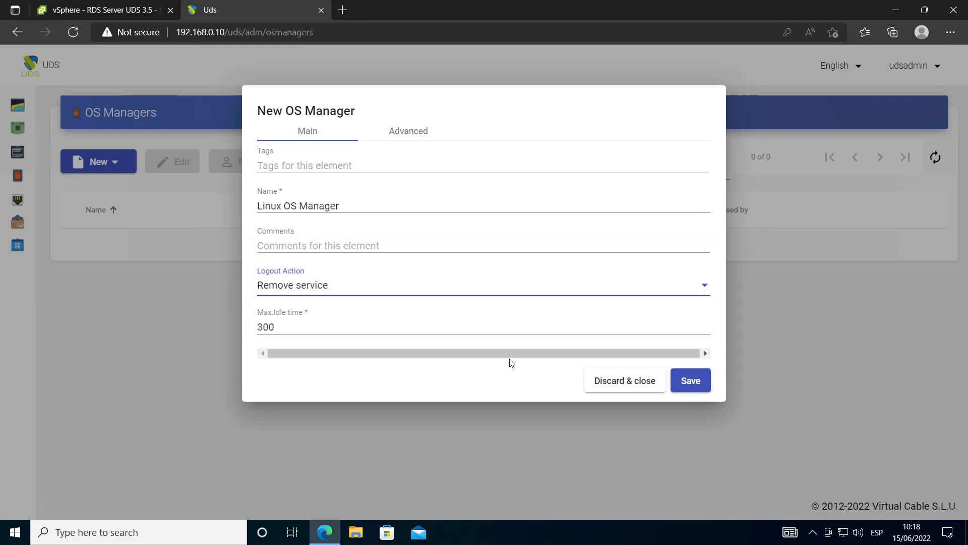
Save the Linux OS Manager, then show the Direct transport types on the Transports page
{"action": "left_click", "coordinate": [690, 380]}
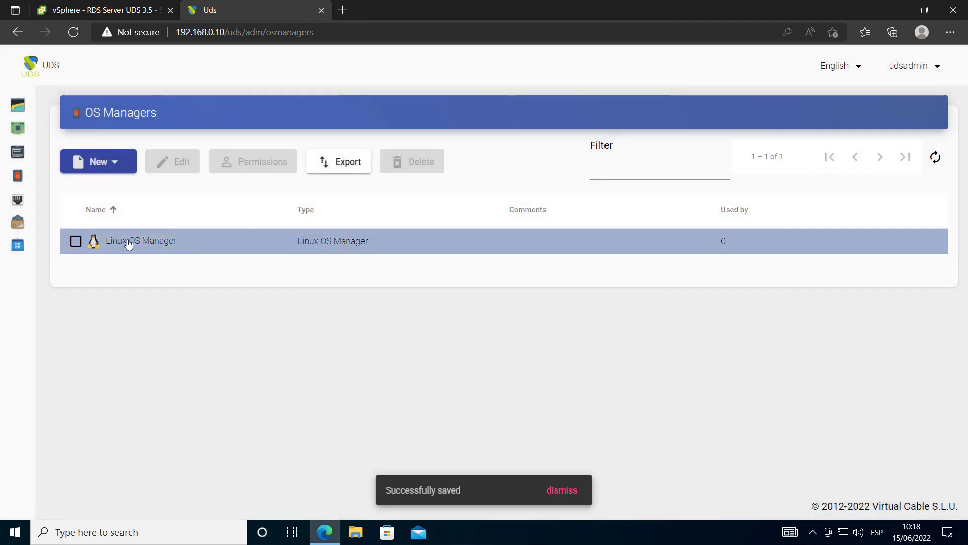
{"action": "left_click", "coordinate": [32, 198]}
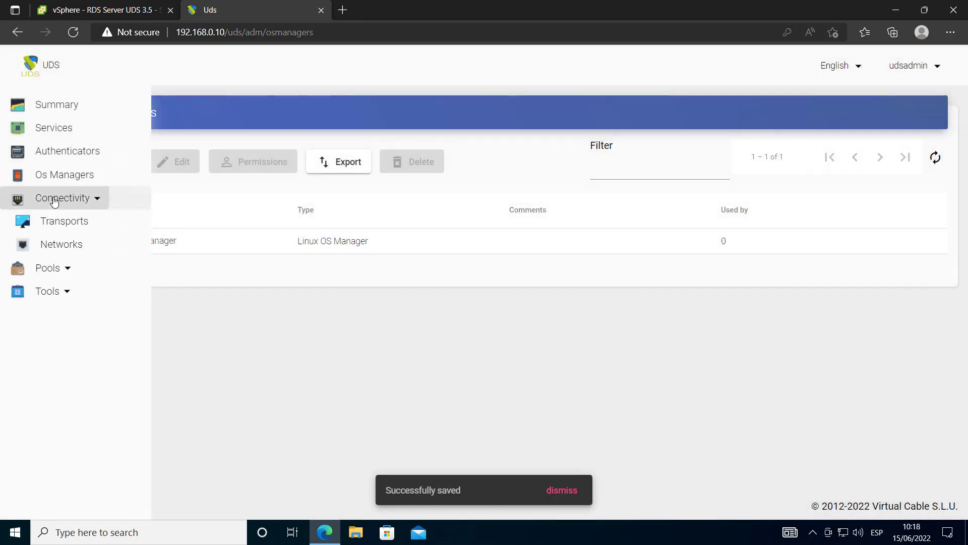
{"action": "left_click", "coordinate": [80, 221]}
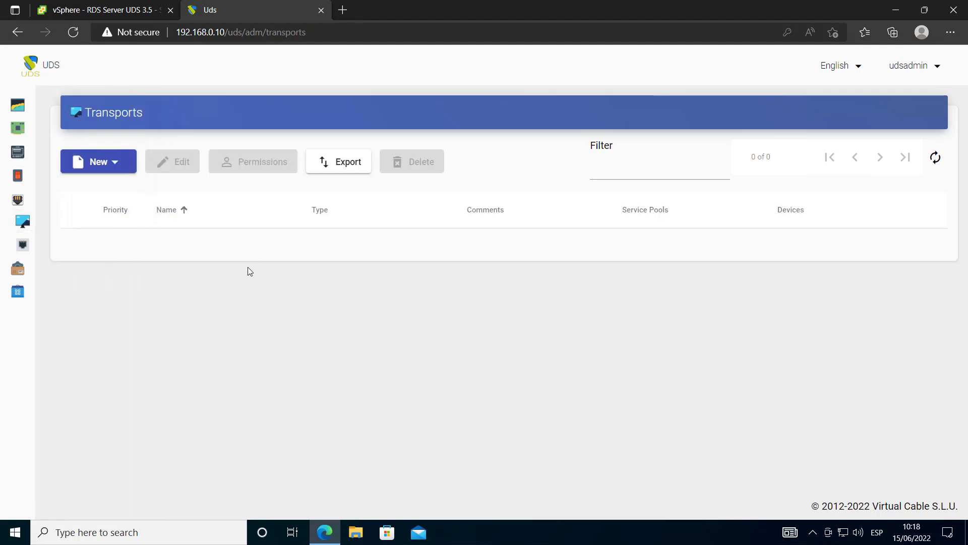
{"action": "left_click", "coordinate": [115, 162]}
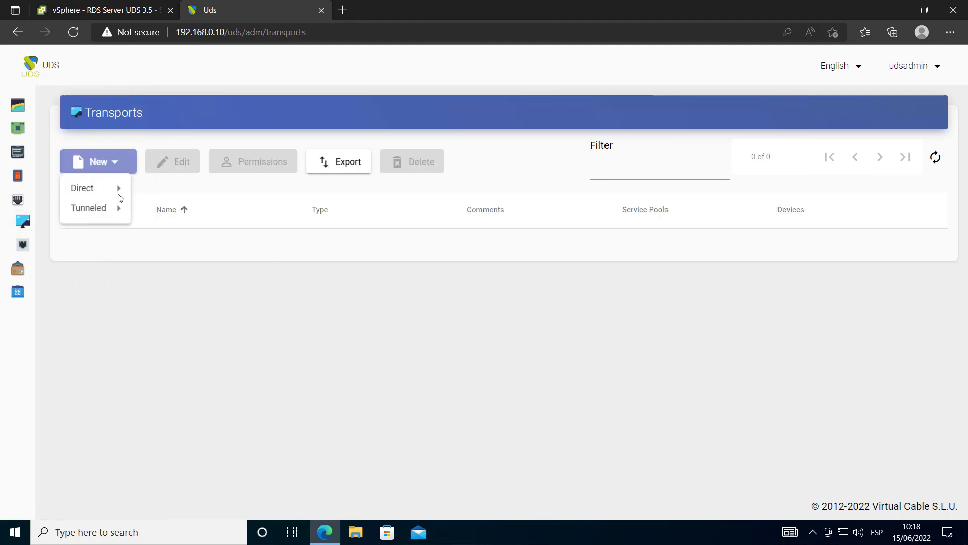
{"action": "mouse_move", "coordinate": [108, 204]}
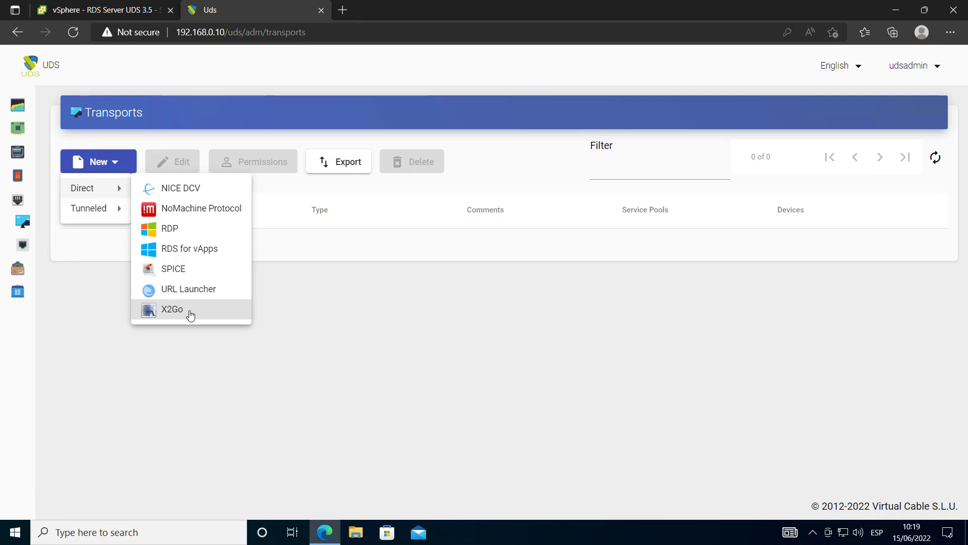
Create a direct X2Go transport named Office Direct with a fixed username on Credentials
{"action": "left_click", "coordinate": [191, 314]}
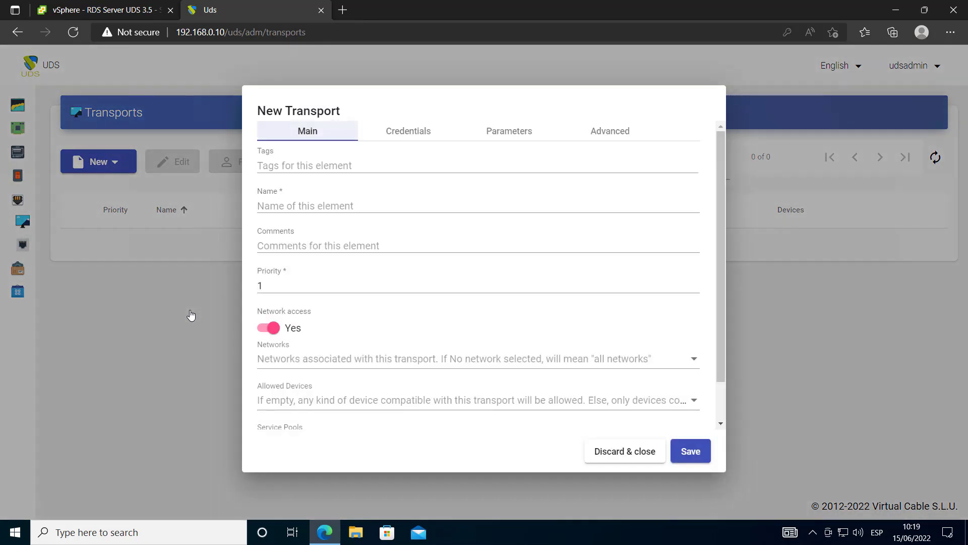
{"action": "left_click", "coordinate": [322, 201]}
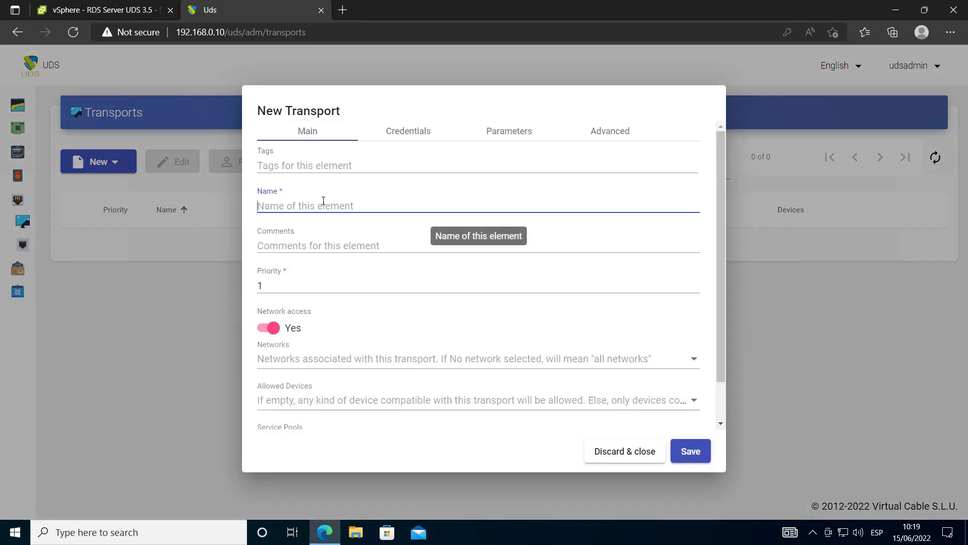
{"action": "type", "text": "Office Direct"}
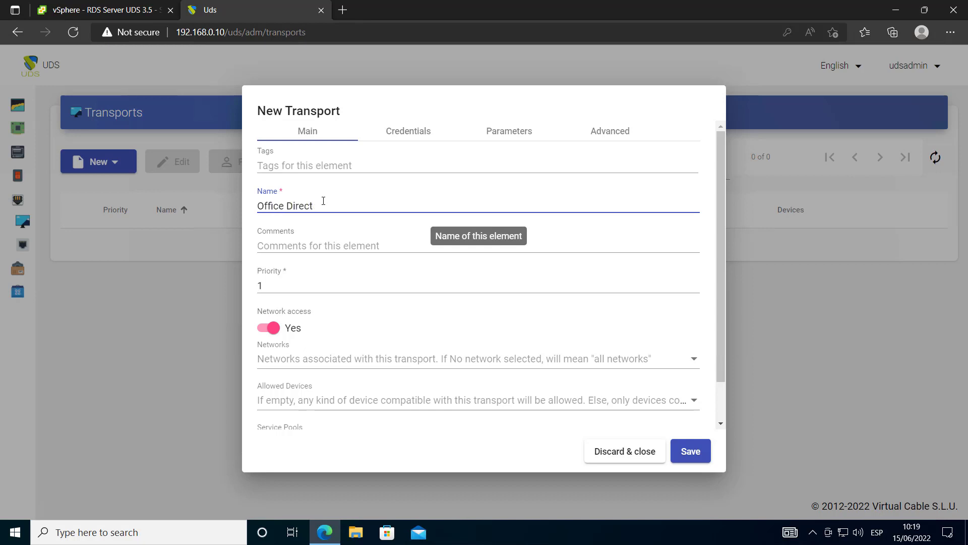
{"action": "key", "text": "ctrl+a"}
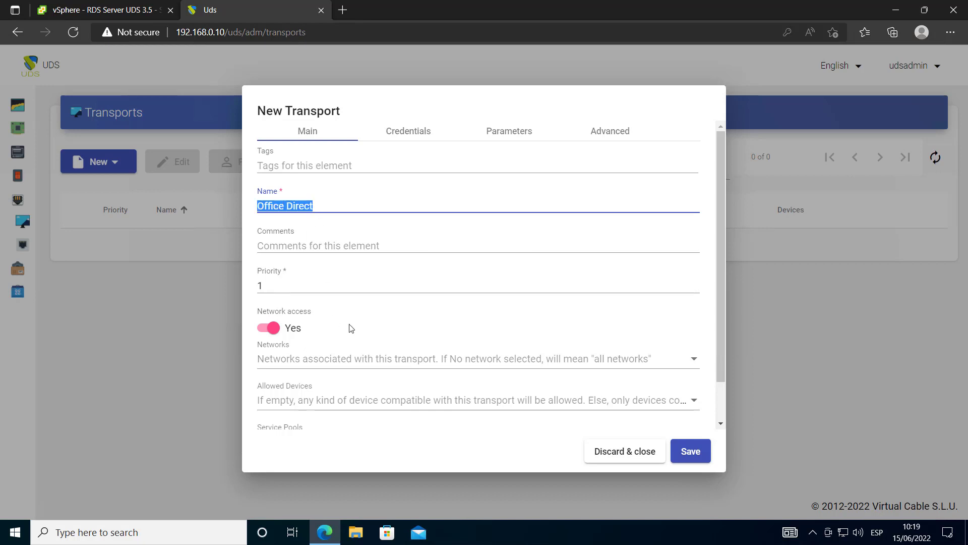
{"action": "scroll", "coordinate": [324, 364], "scroll_direction": "down", "scroll_amount": 1}
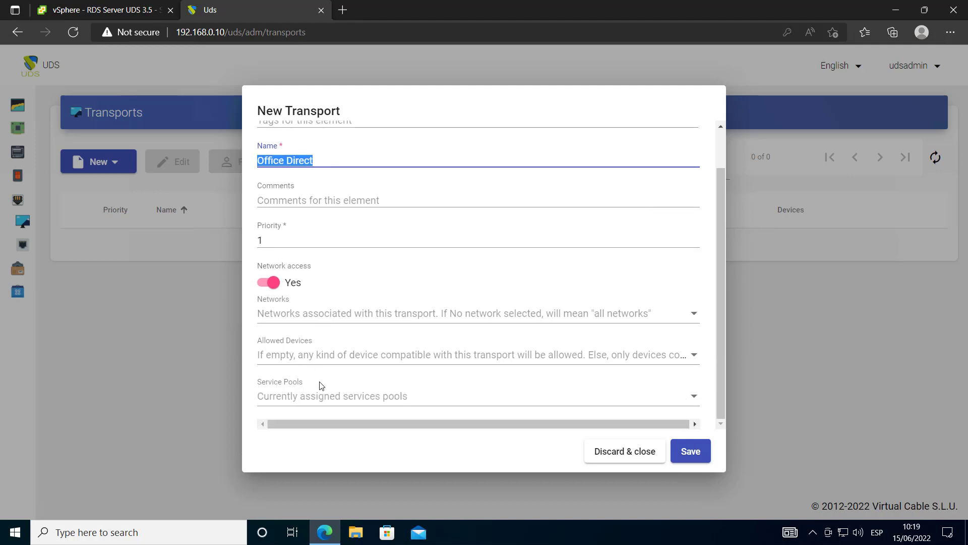
{"action": "scroll", "coordinate": [298, 371], "scroll_direction": "up", "scroll_amount": 1}
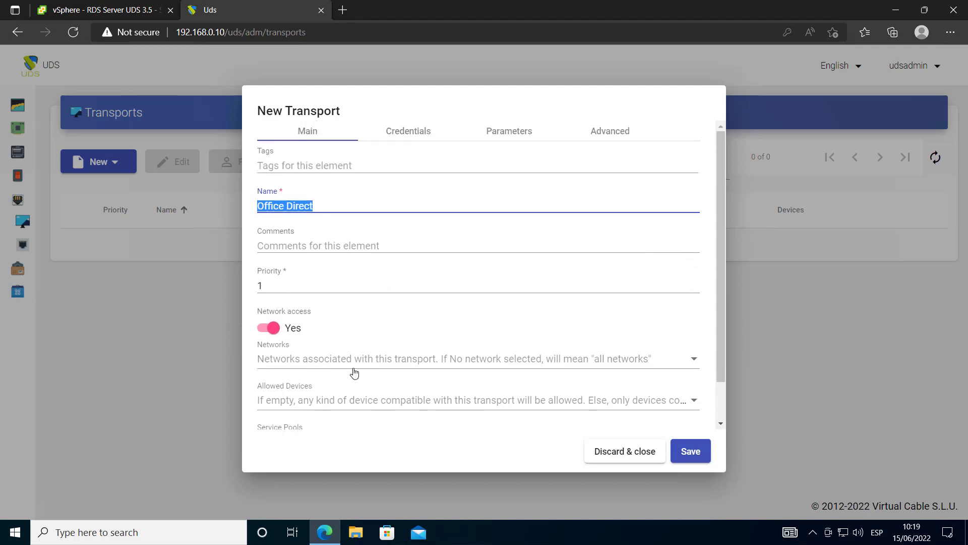
{"action": "scroll", "coordinate": [281, 325], "scroll_direction": "down", "scroll_amount": 1}
{"action": "scroll", "coordinate": [348, 373], "scroll_direction": "up", "scroll_amount": 1}
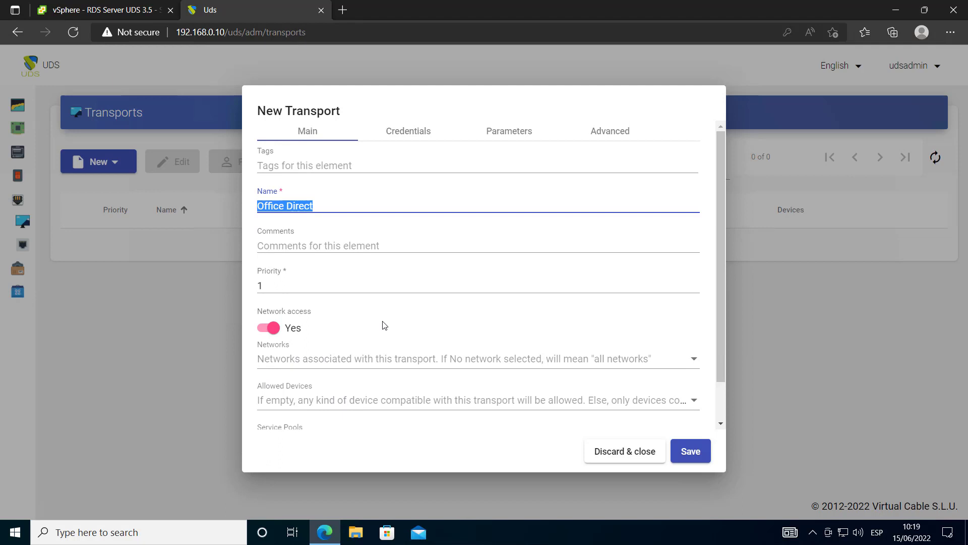
{"action": "left_click", "coordinate": [411, 132]}
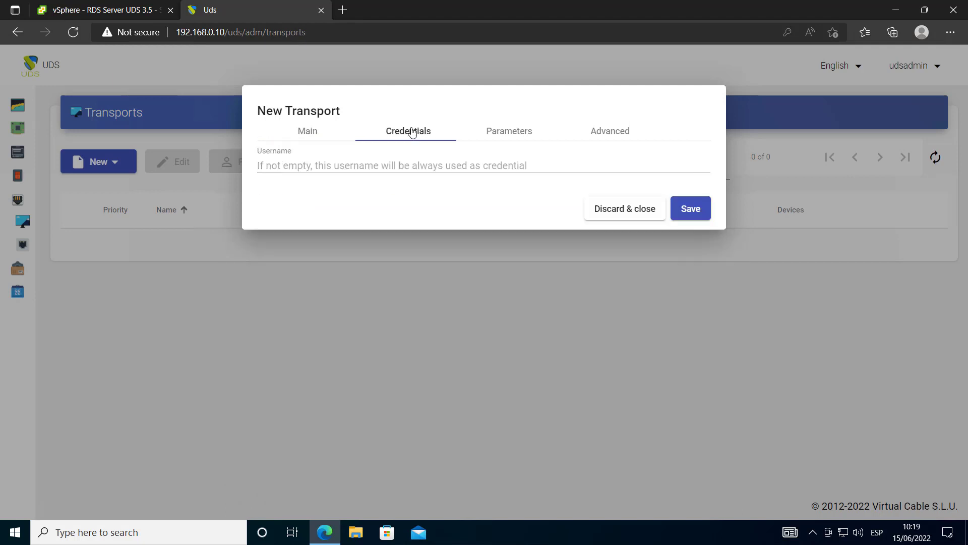
{"action": "left_click", "coordinate": [402, 165]}
{"action": "type", "text": "uds"}
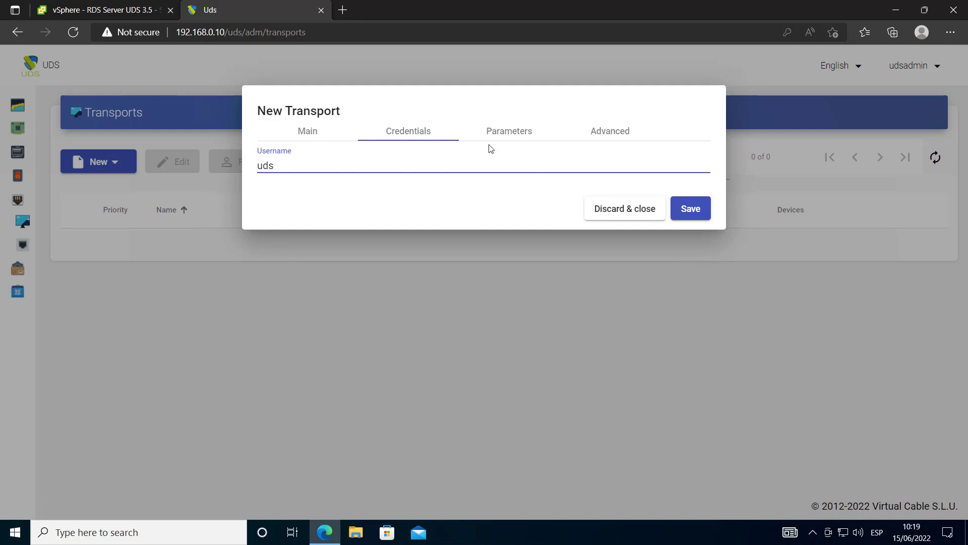
Set the screen size to Full Screen and the desktop to UDS vAPP, ready for the vAPP path
{"action": "left_click", "coordinate": [510, 132]}
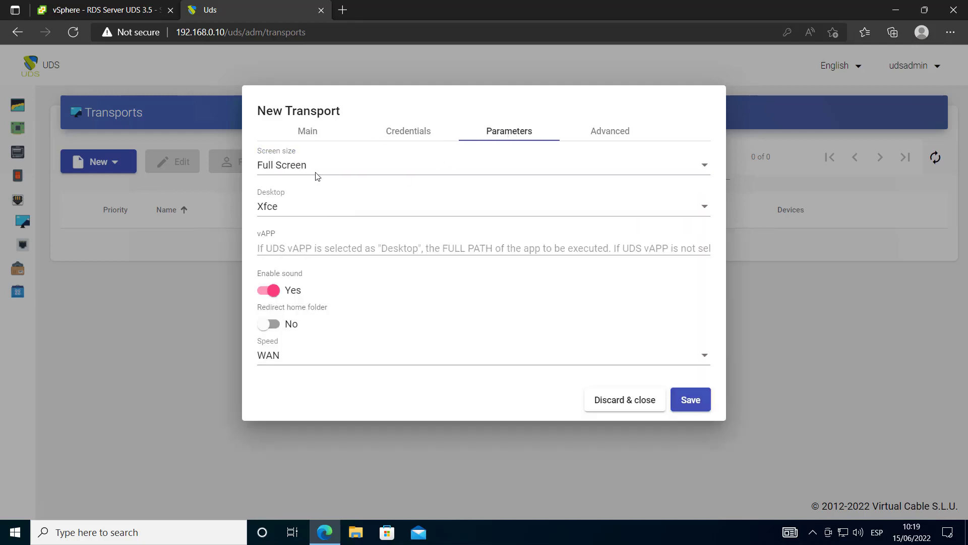
{"action": "left_click", "coordinate": [309, 165]}
{"action": "scroll", "coordinate": [318, 282], "scroll_direction": "up", "scroll_amount": 1}
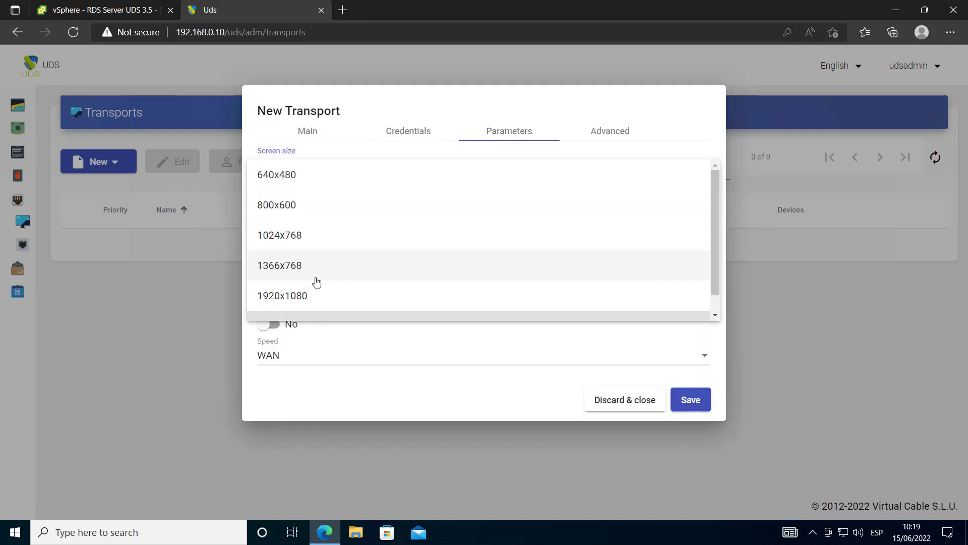
{"action": "scroll", "coordinate": [316, 281], "scroll_direction": "down", "scroll_amount": 1}
{"action": "left_click", "coordinate": [318, 302]}
{"action": "left_click", "coordinate": [330, 211]}
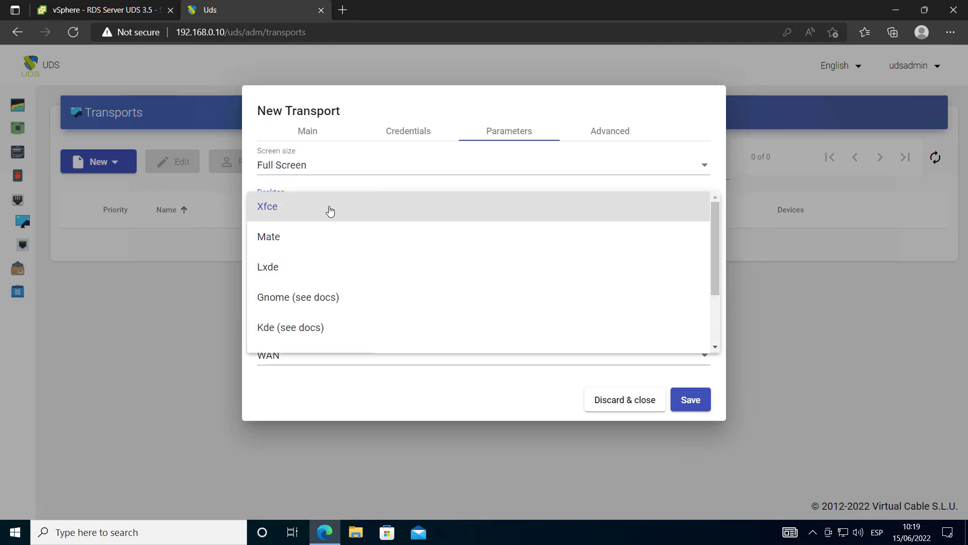
{"action": "scroll", "coordinate": [335, 276], "scroll_direction": "down", "scroll_amount": 3}
{"action": "left_click", "coordinate": [335, 335]}
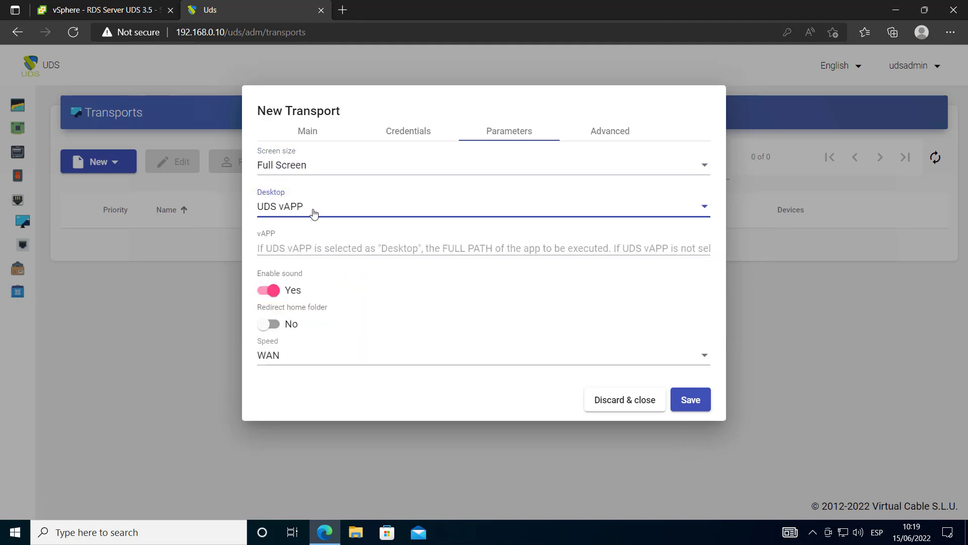
{"action": "left_click", "coordinate": [403, 245]}
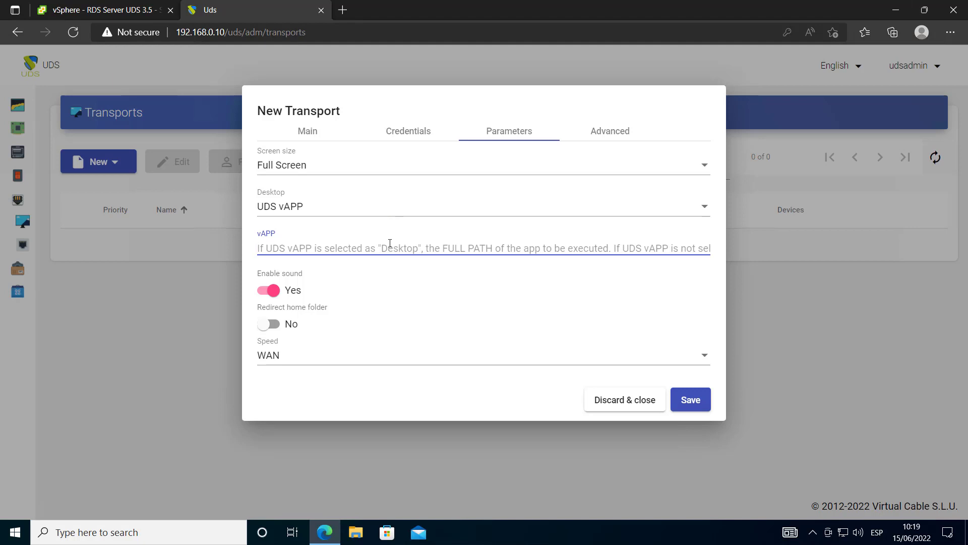
Copy the /usr/bin/libreoffice --writer line from Chuleta.txt in Notepad, then switch back to Edge
{"action": "mouse_move", "coordinate": [389, 243]}
{"action": "left_click", "coordinate": [898, 12]}
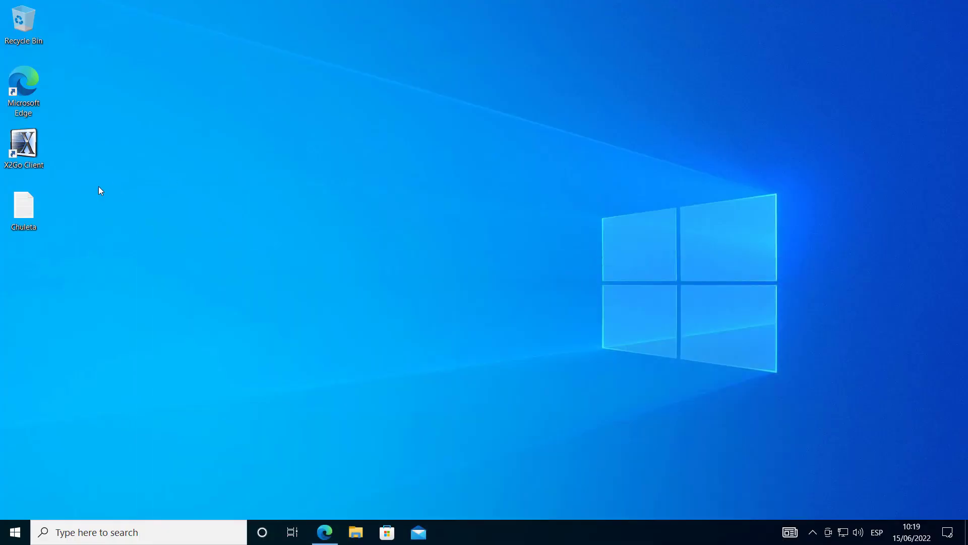
{"action": "double_click", "coordinate": [40, 204]}
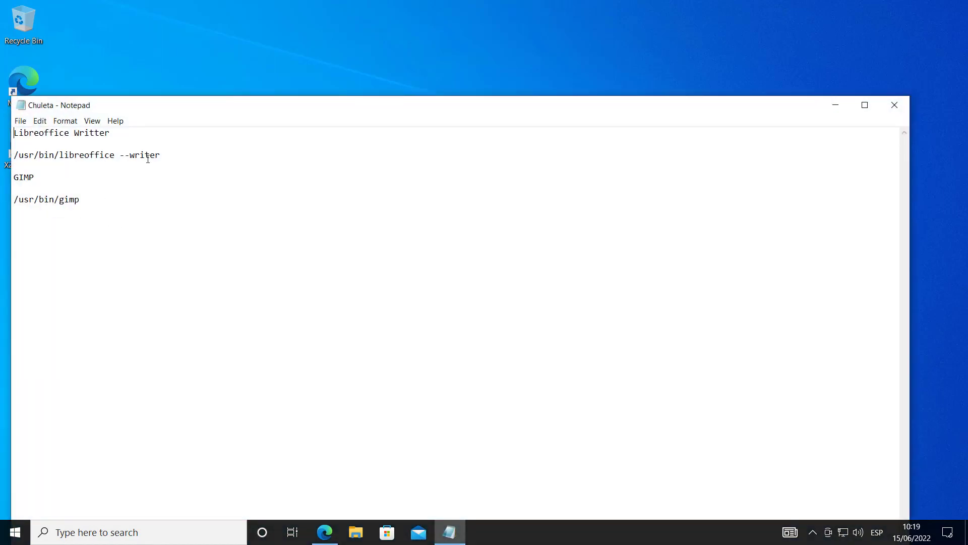
{"action": "left_click_drag", "start_coordinate": [160, 155], "coordinate": [14, 155]}
{"action": "right_click", "coordinate": [74, 158]}
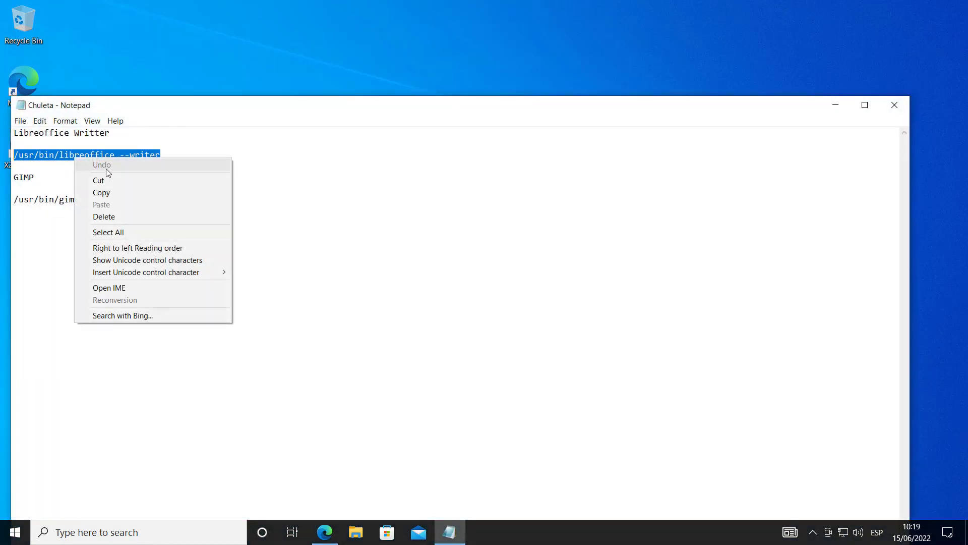
{"action": "left_click", "coordinate": [101, 192]}
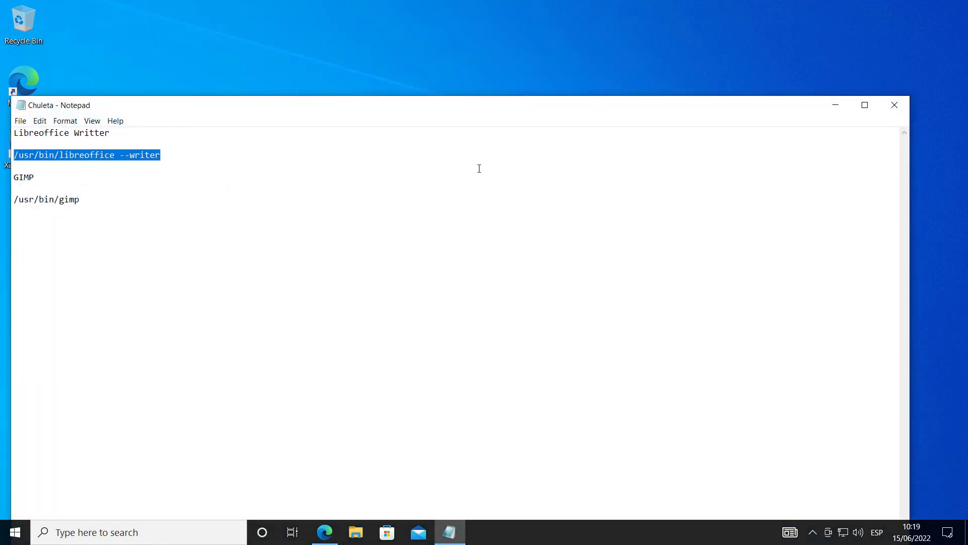
{"action": "left_click", "coordinate": [325, 532]}
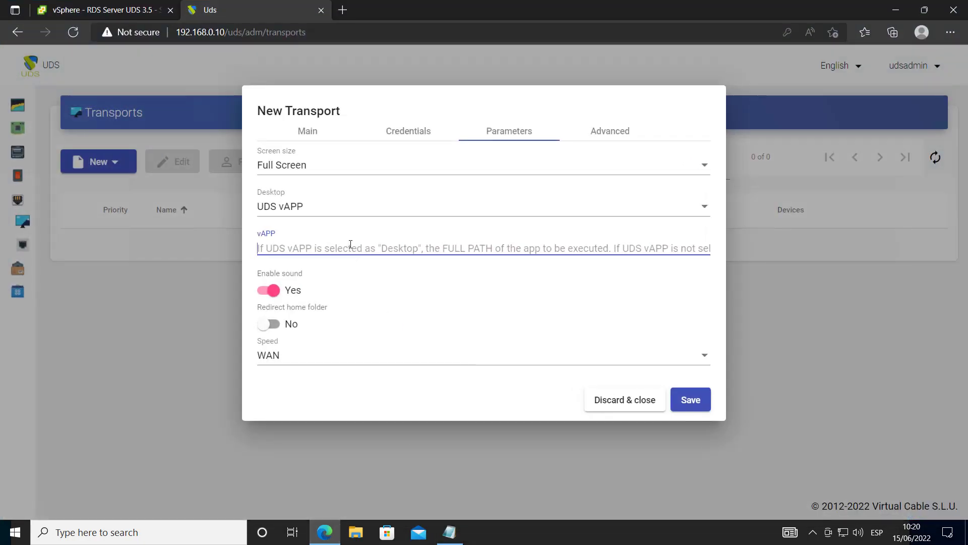
Paste /usr/bin/libreoffice --writer as the vAPP path and save the Office Direct transport
{"action": "key", "text": "ctrl+v"}
{"action": "left_click_drag", "start_coordinate": [375, 248], "coordinate": [345, 249]}
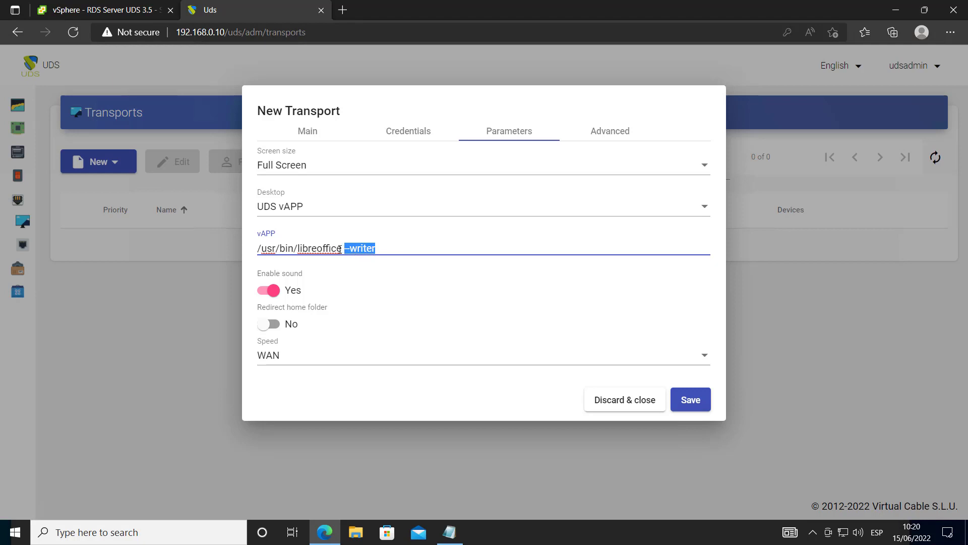
{"action": "left_click", "coordinate": [341, 248]}
{"action": "left_click_drag", "start_coordinate": [375, 249], "coordinate": [346, 251]}
{"action": "left_click", "coordinate": [607, 135]}
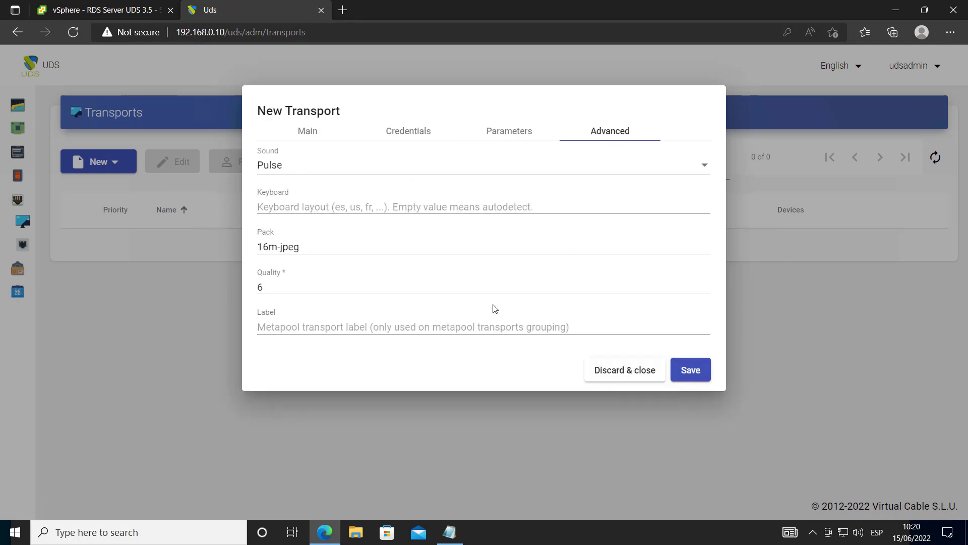
{"action": "left_click", "coordinate": [527, 135]}
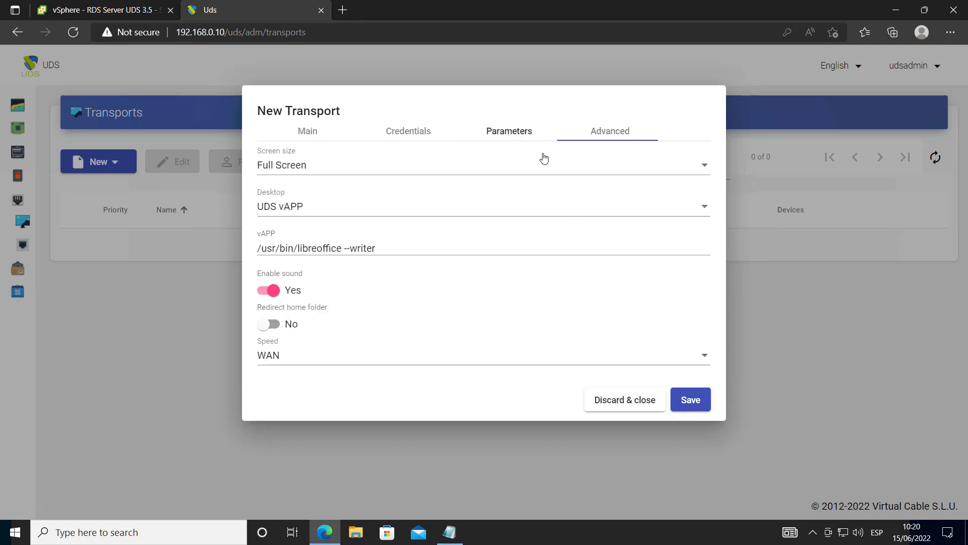
{"action": "left_click", "coordinate": [686, 405]}
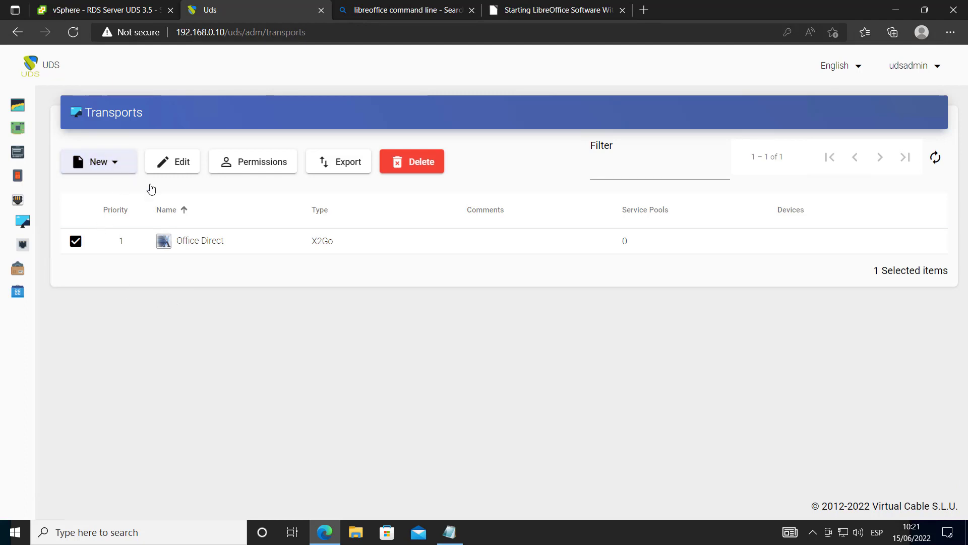
Create a tunneled X2Go transport named 'Libreoffice Calc Tunnel', keeping priority 1
{"action": "left_click", "coordinate": [113, 163]}
{"action": "mouse_move", "coordinate": [108, 207]}
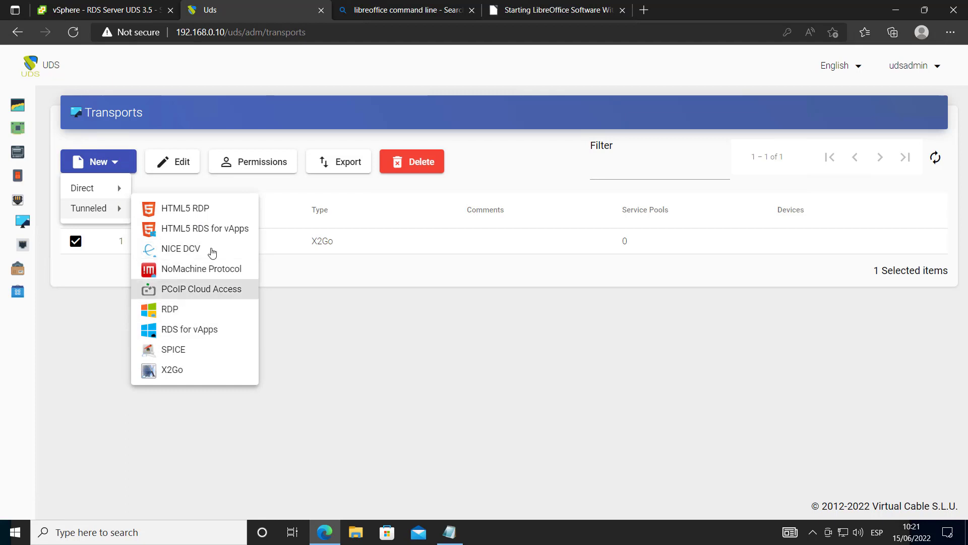
{"action": "left_click", "coordinate": [174, 372]}
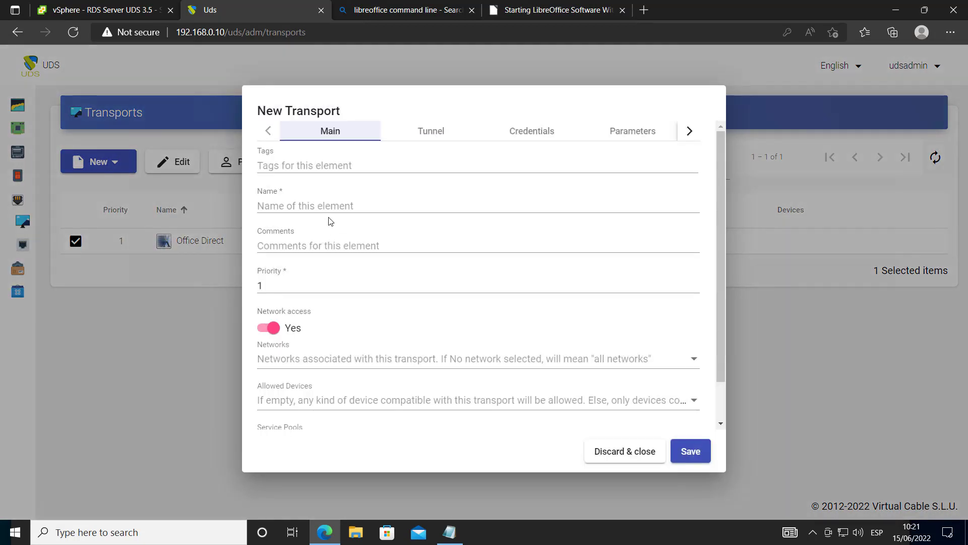
{"action": "left_click", "coordinate": [325, 206]}
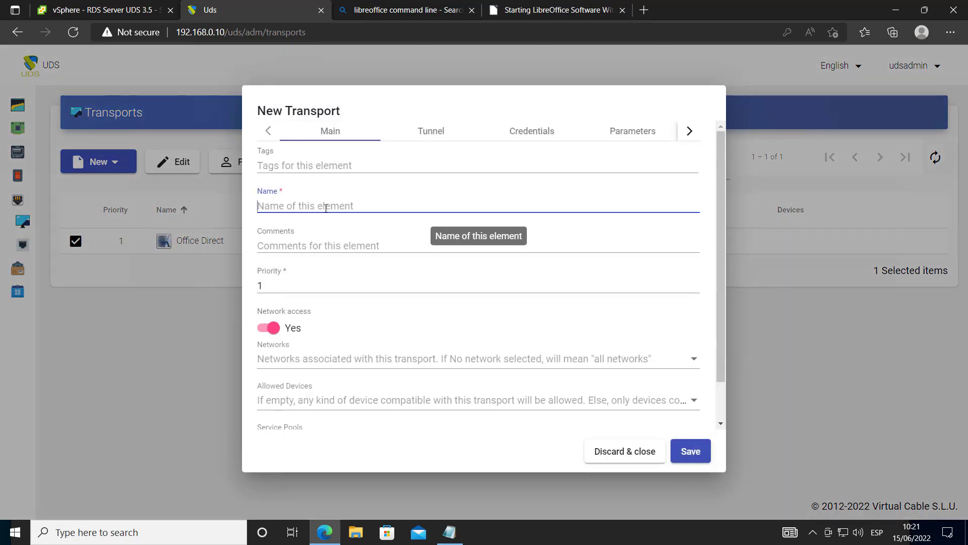
{"action": "type", "text": "Libre"}
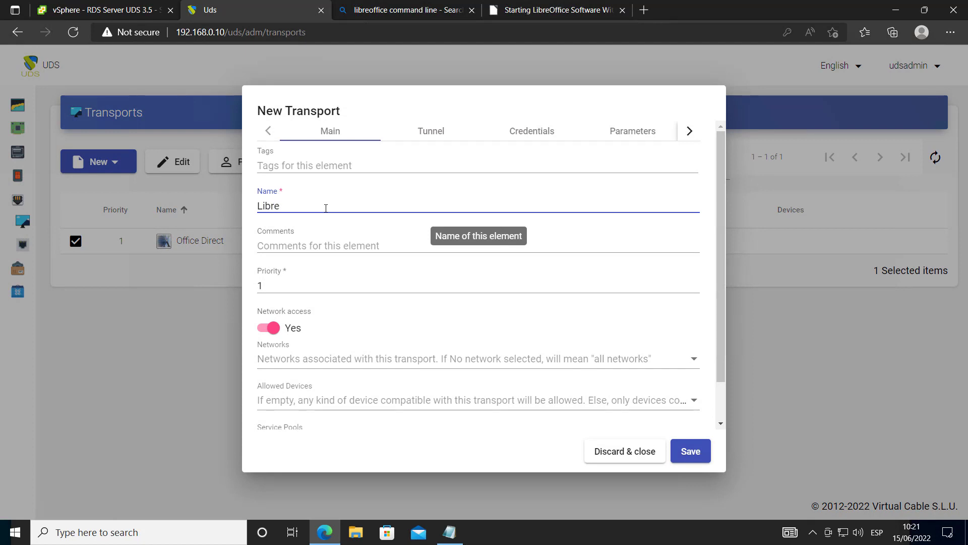
{"action": "type", "text": "office Calc"}
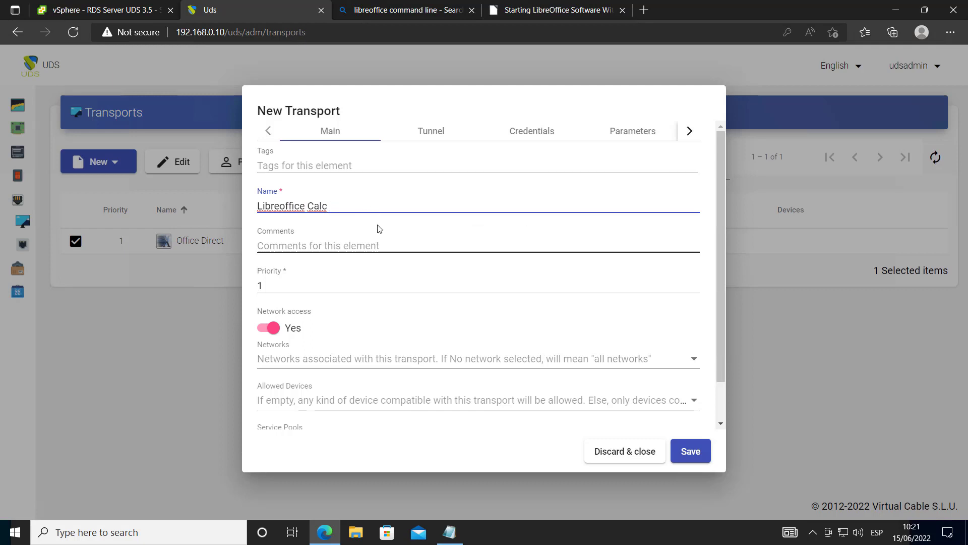
{"action": "type", "text": " Tunnel"}
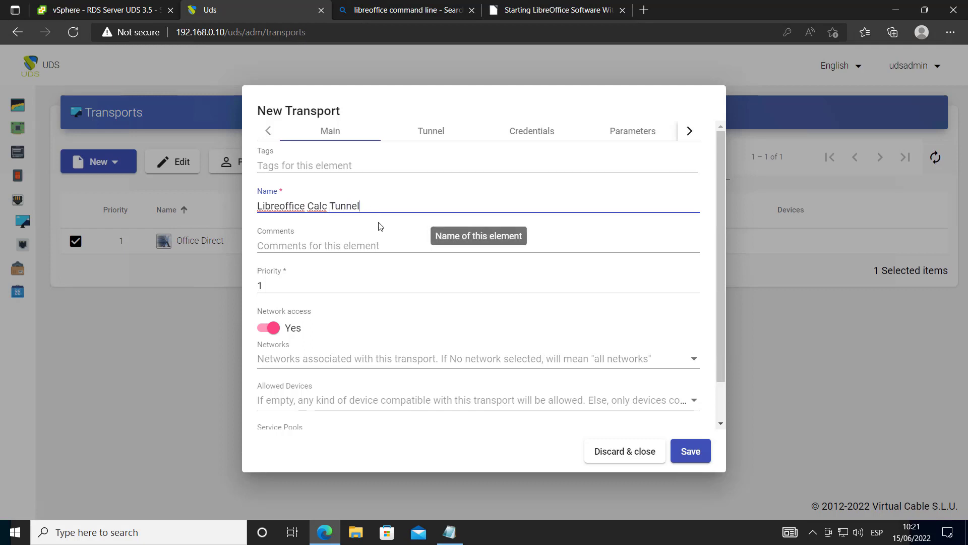
{"action": "double_click", "coordinate": [291, 288]}
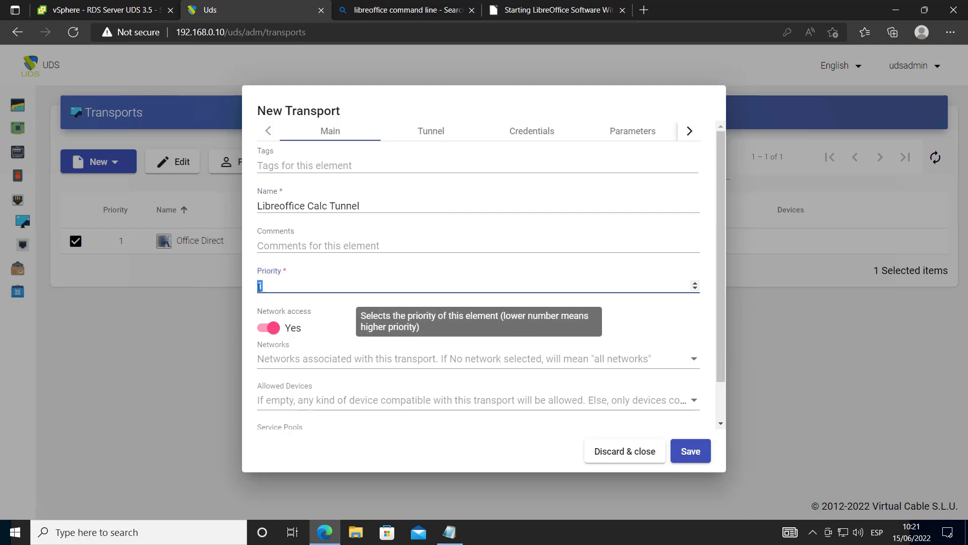
{"action": "left_click", "coordinate": [372, 326]}
{"action": "scroll", "coordinate": [379, 352], "scroll_direction": "down", "scroll_amount": 1}
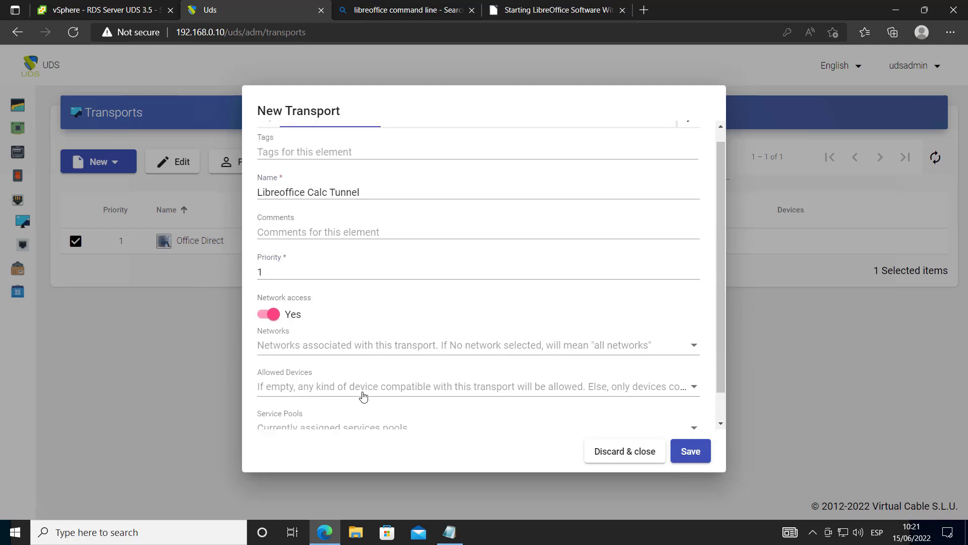
{"action": "scroll", "coordinate": [358, 395], "scroll_direction": "up", "scroll_amount": 1}
{"action": "left_click", "coordinate": [431, 134]}
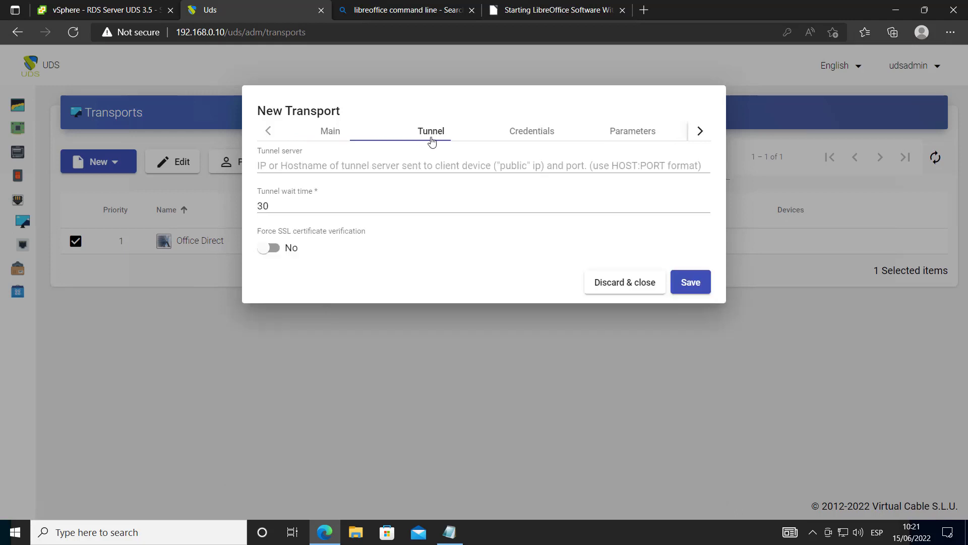
Set the tunnel server to 192.168.0.10:443 and enter the fixed credentials username
{"action": "left_click", "coordinate": [438, 163]}
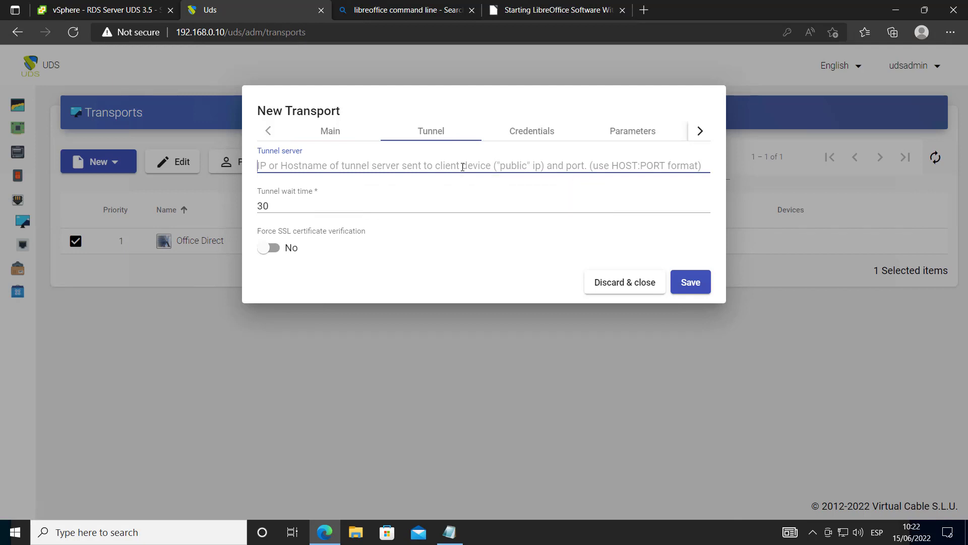
{"action": "type", "text": "192.168.0."}
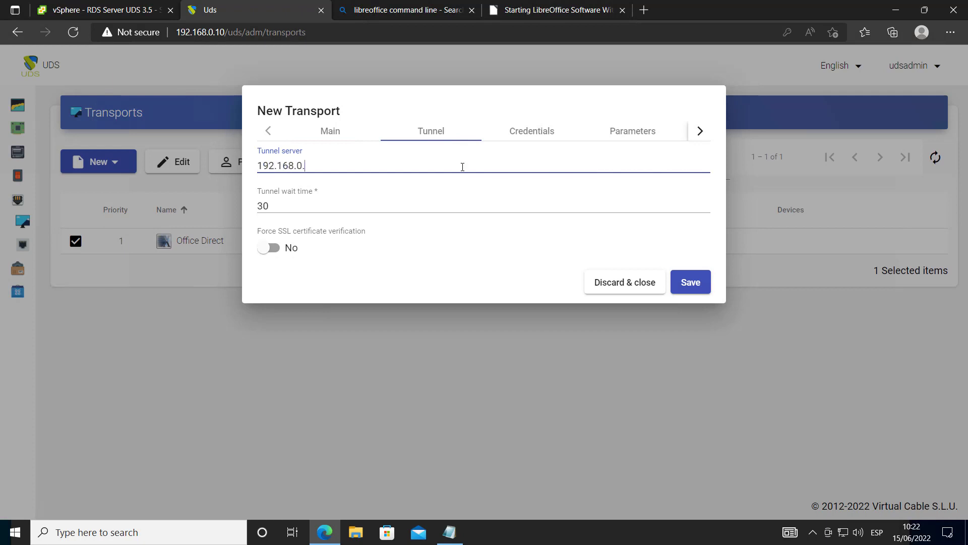
{"action": "type", "text": "10:443"}
{"action": "left_click", "coordinate": [536, 142]}
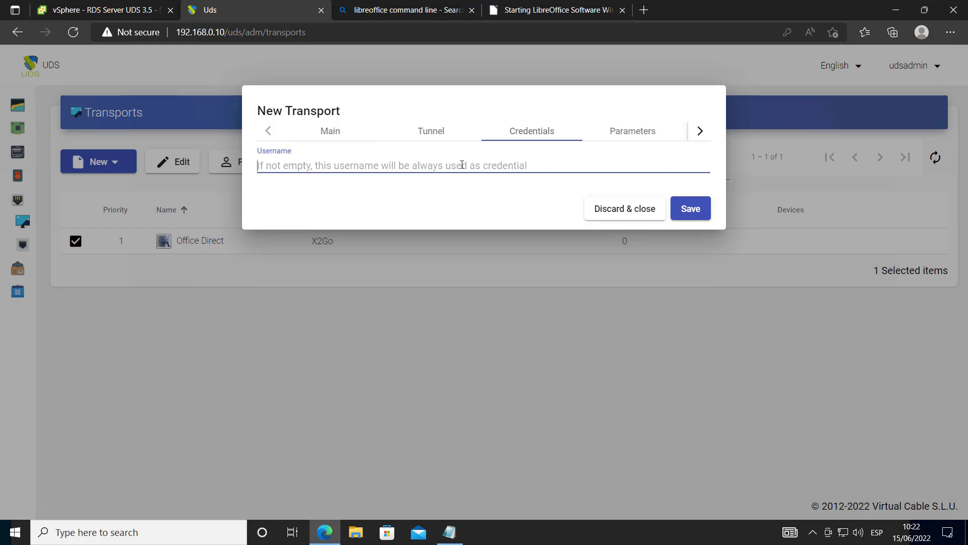
{"action": "type", "text": "uds"}
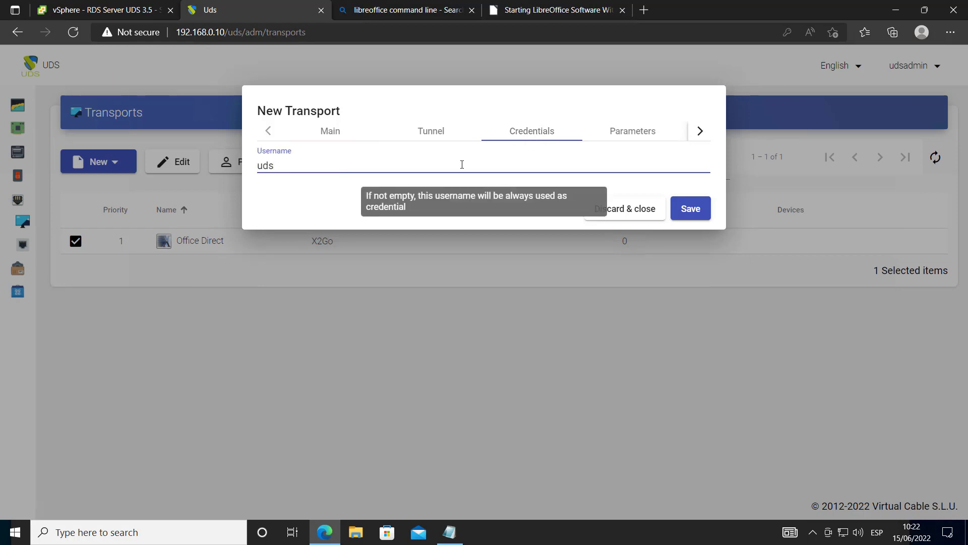
Set the desktop to UDS vAPP launching /usr/bin/libreoffice --calc and save the transport
{"action": "left_click", "coordinate": [636, 142]}
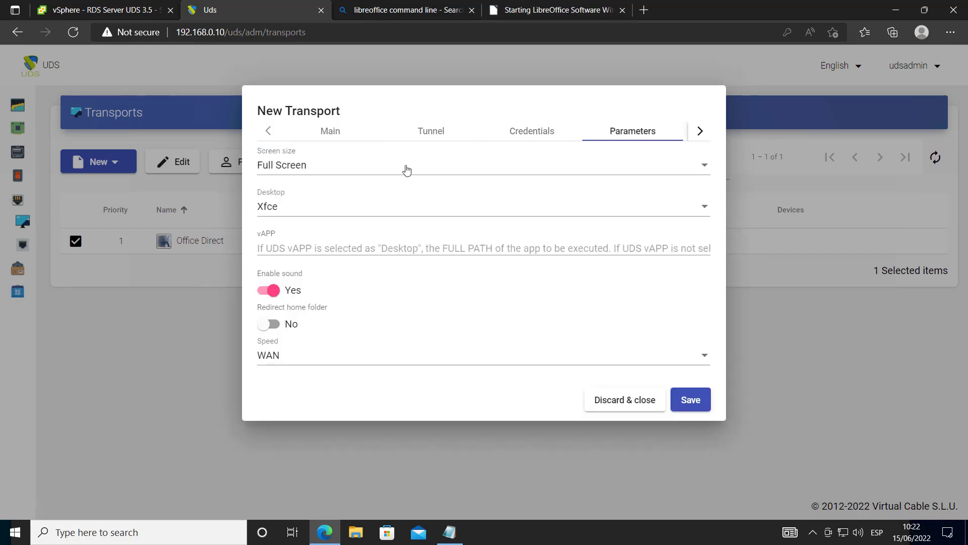
{"action": "left_click", "coordinate": [286, 205]}
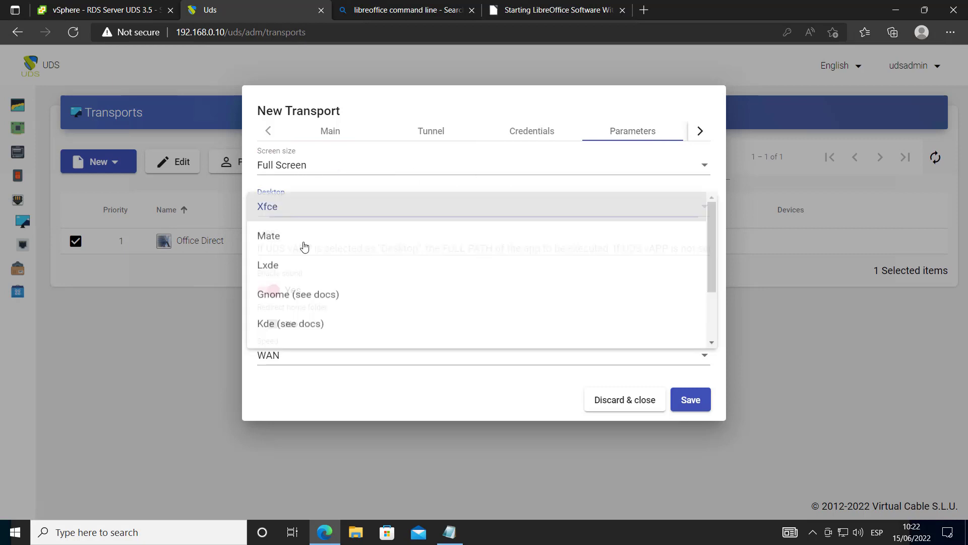
{"action": "scroll", "coordinate": [305, 246], "scroll_direction": "down", "scroll_amount": 3}
{"action": "left_click", "coordinate": [350, 335]}
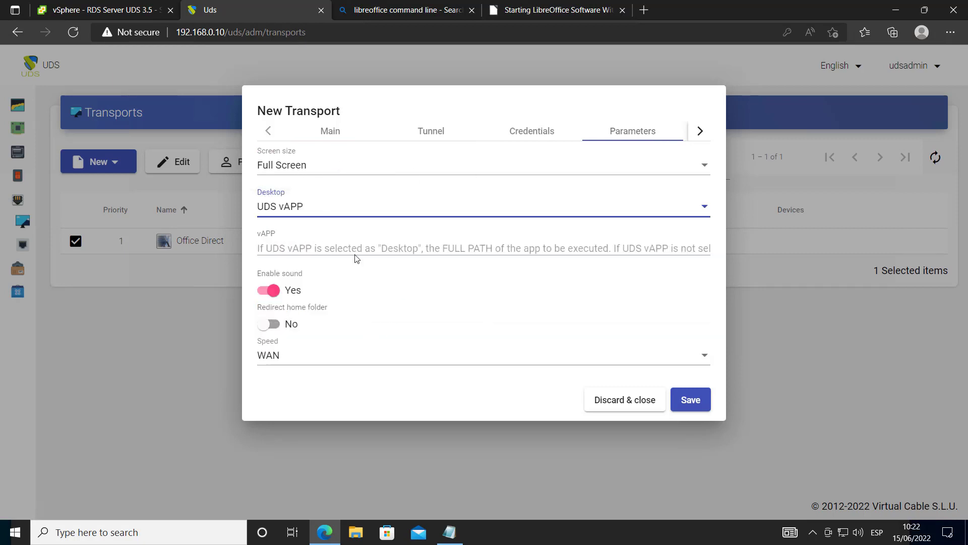
{"action": "left_click", "coordinate": [338, 249]}
{"action": "key", "text": "ctrl+v"}
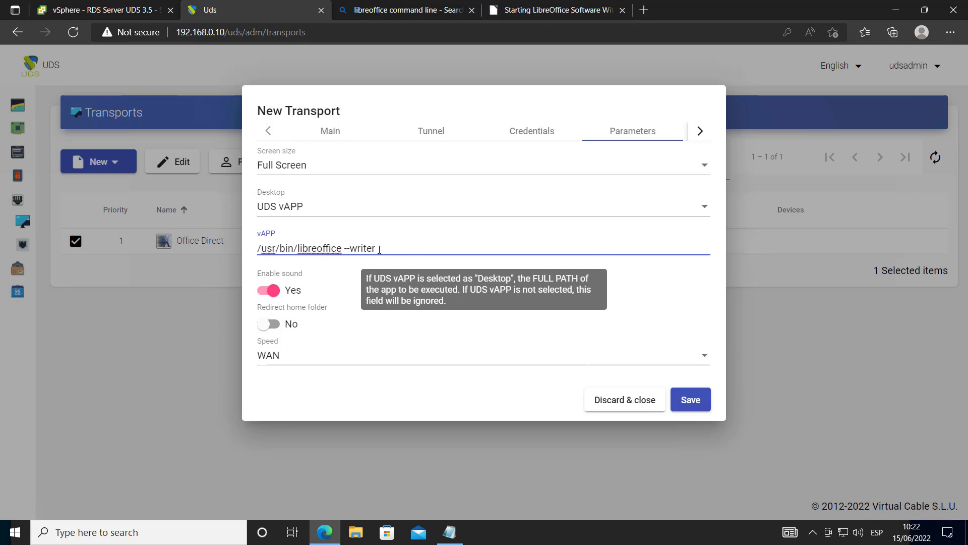
{"action": "left_click_drag", "start_coordinate": [380, 248], "coordinate": [352, 250]}
{"action": "type", "text": "calc"}
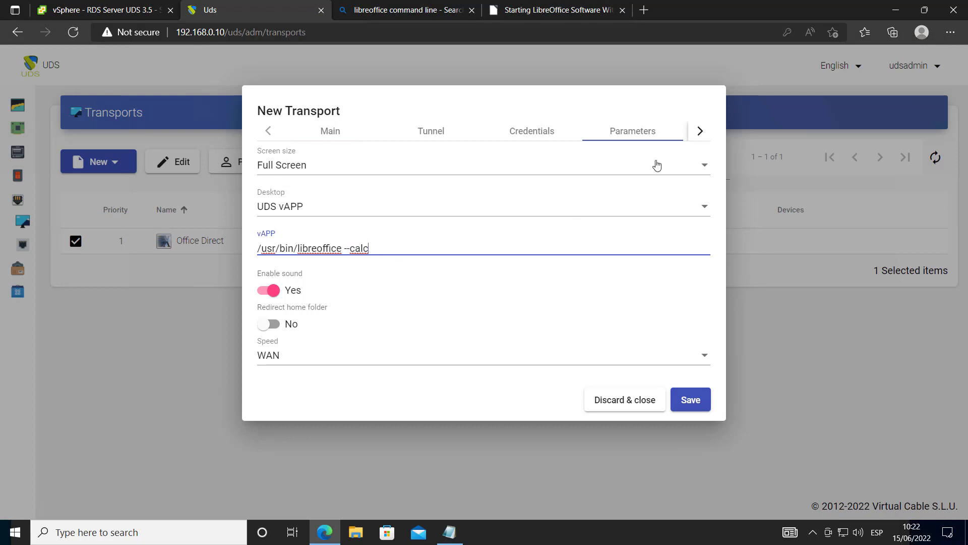
{"action": "left_click", "coordinate": [696, 133]}
{"action": "left_click", "coordinate": [650, 136]}
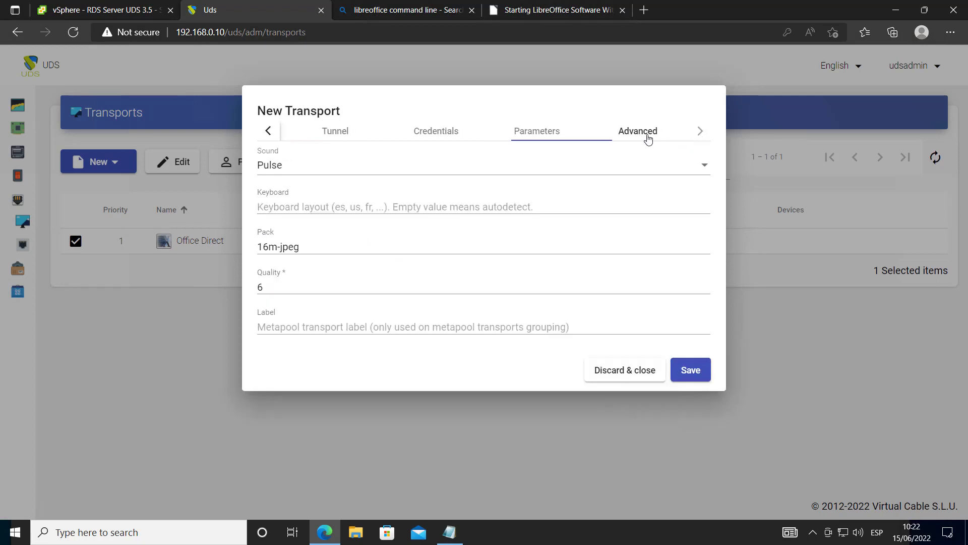
{"action": "left_click", "coordinate": [693, 370]}
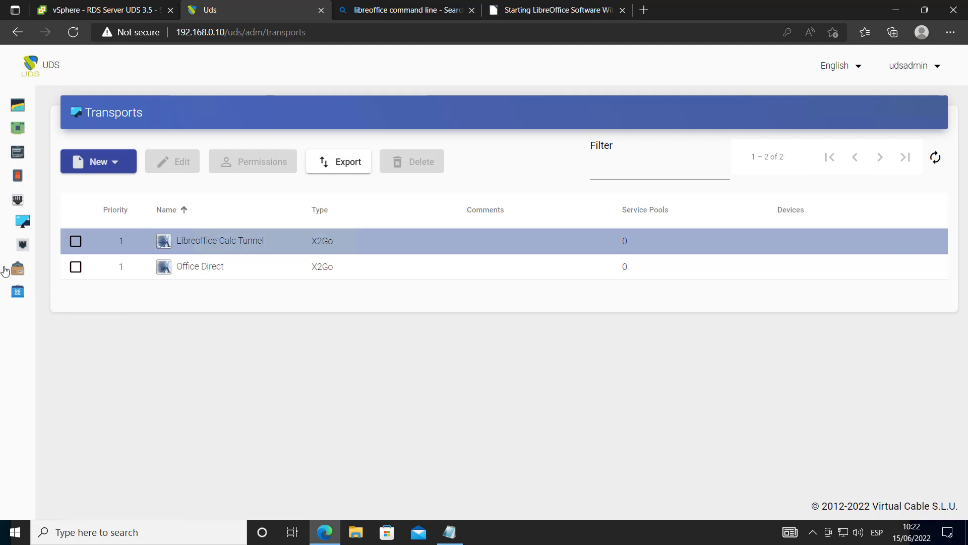
Open Pools > Service pools and begin a new service pool
{"action": "mouse_move", "coordinate": [4, 271]}
{"action": "left_click", "coordinate": [50, 265]}
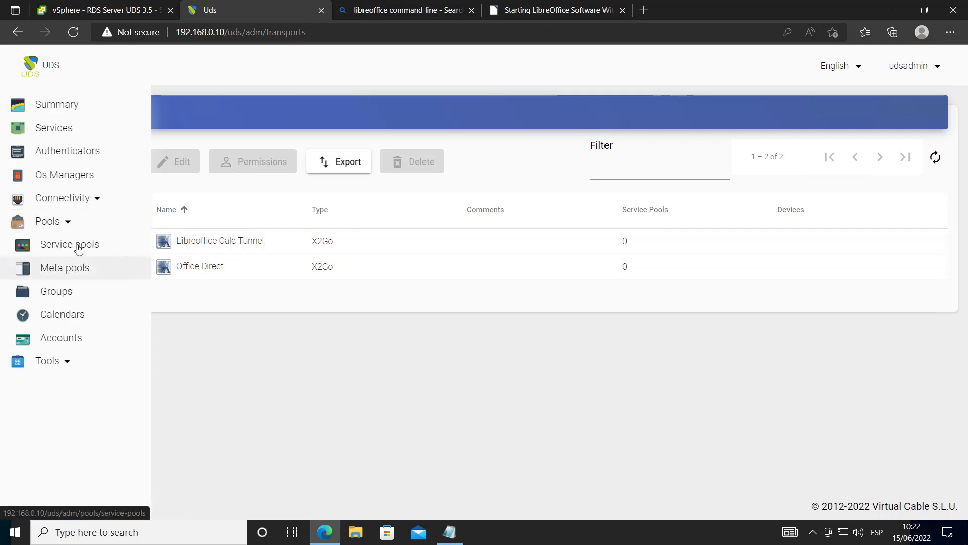
{"action": "left_click", "coordinate": [78, 246]}
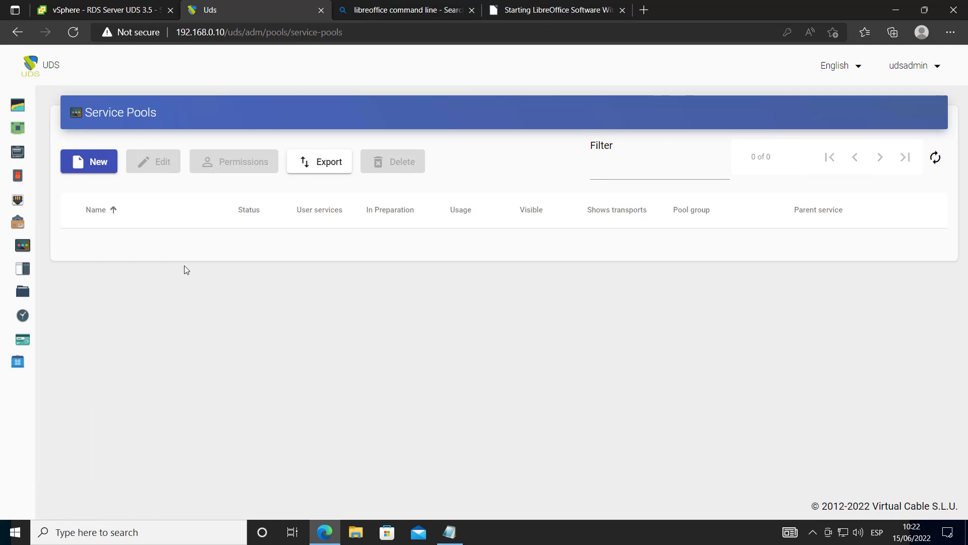
{"action": "left_click", "coordinate": [90, 161]}
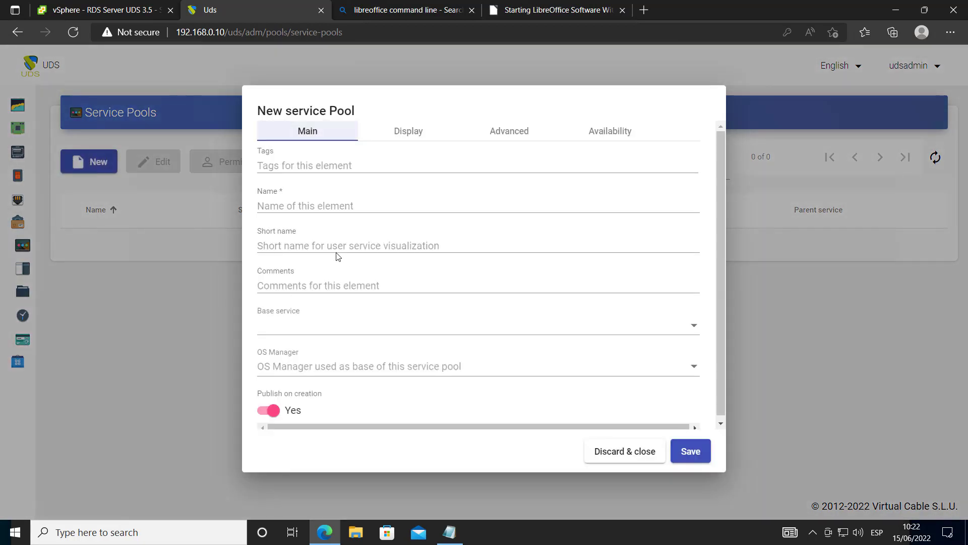
Name the pool 'Vapps Linux' with base service VMWARE\Xubuntu Vapps and Linux OS Manager
{"action": "left_click", "coordinate": [328, 205]}
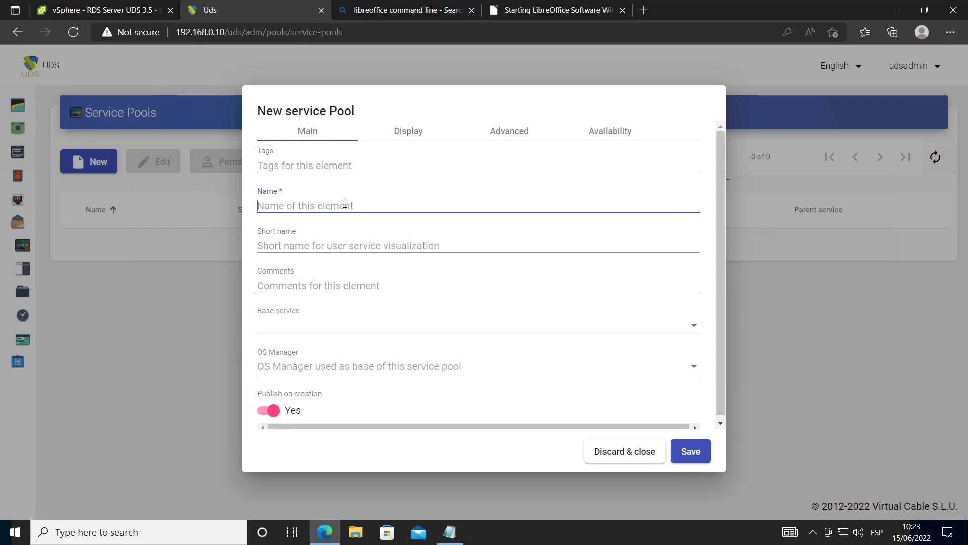
{"action": "type", "text": "Vapps Li"}
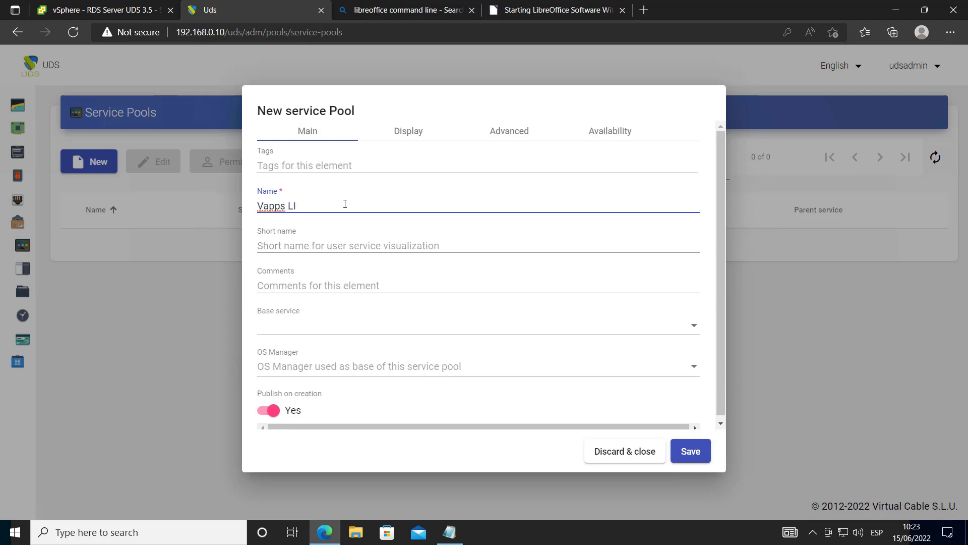
{"action": "type", "text": "nux"}
{"action": "left_click", "coordinate": [361, 330]}
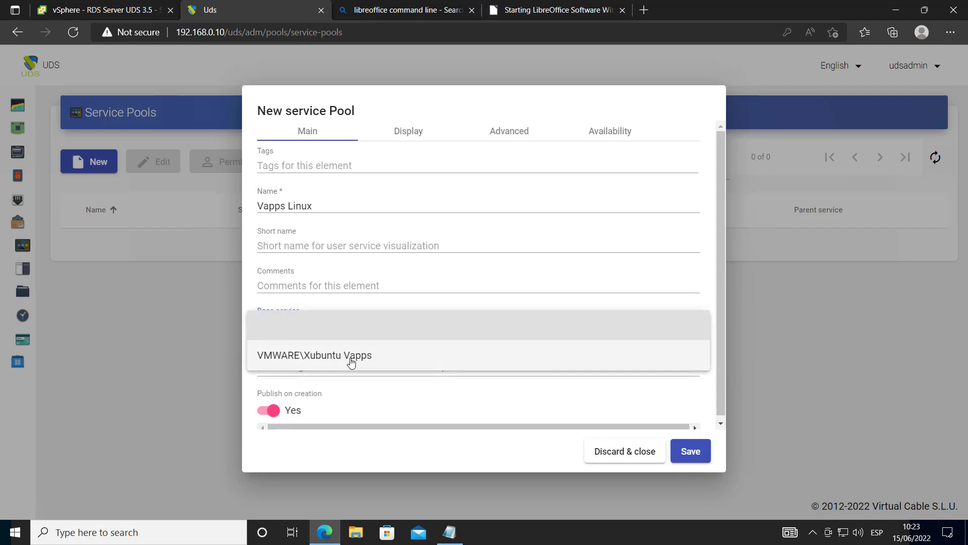
{"action": "left_click", "coordinate": [396, 359]}
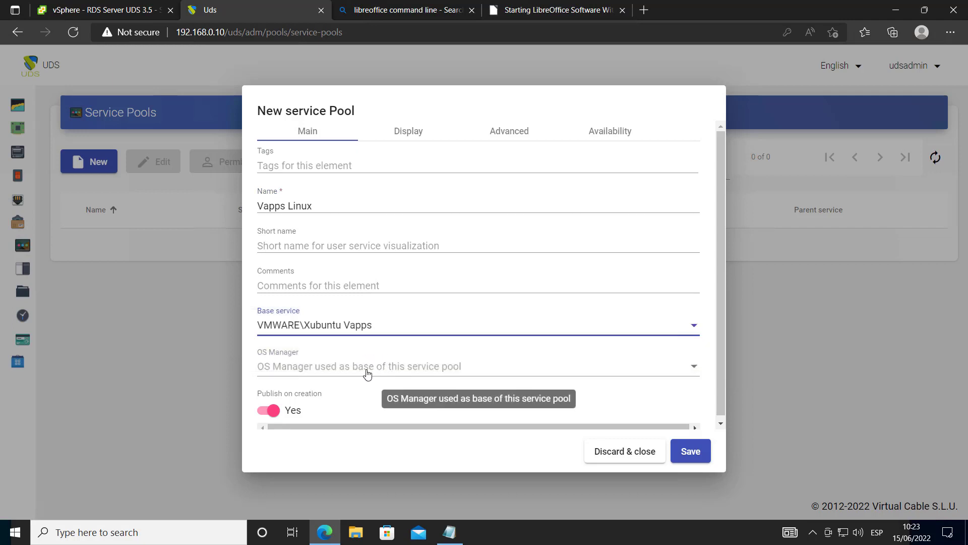
{"action": "left_click", "coordinate": [366, 373]}
{"action": "left_click", "coordinate": [357, 370]}
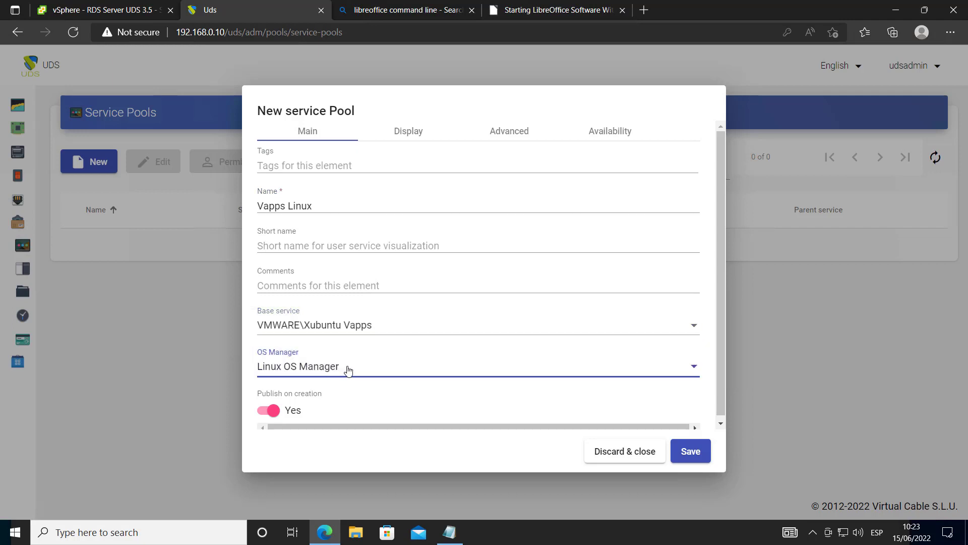
{"action": "left_click", "coordinate": [406, 132]}
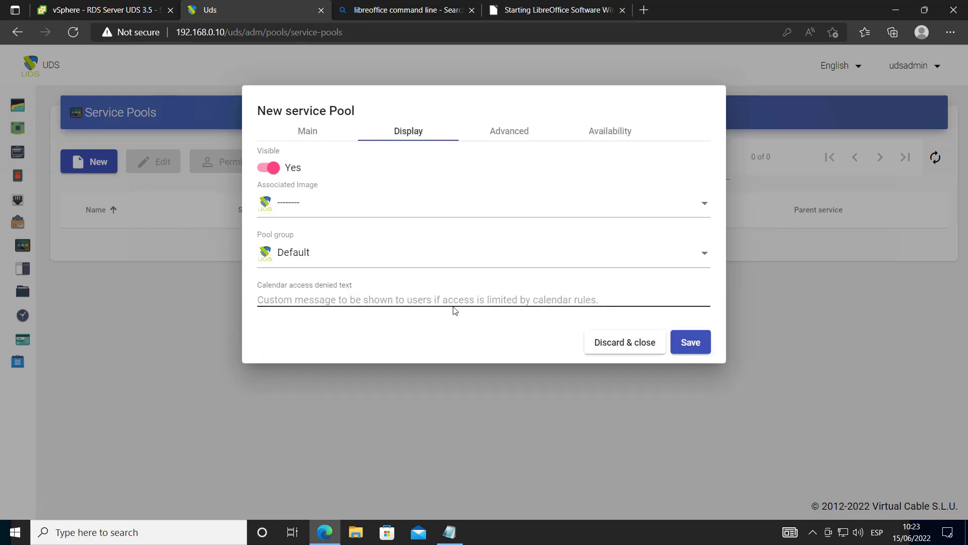
Set 2 services to keep in cache and a maximum of 5 services, then save Vapps Linux
{"action": "left_click", "coordinate": [511, 129]}
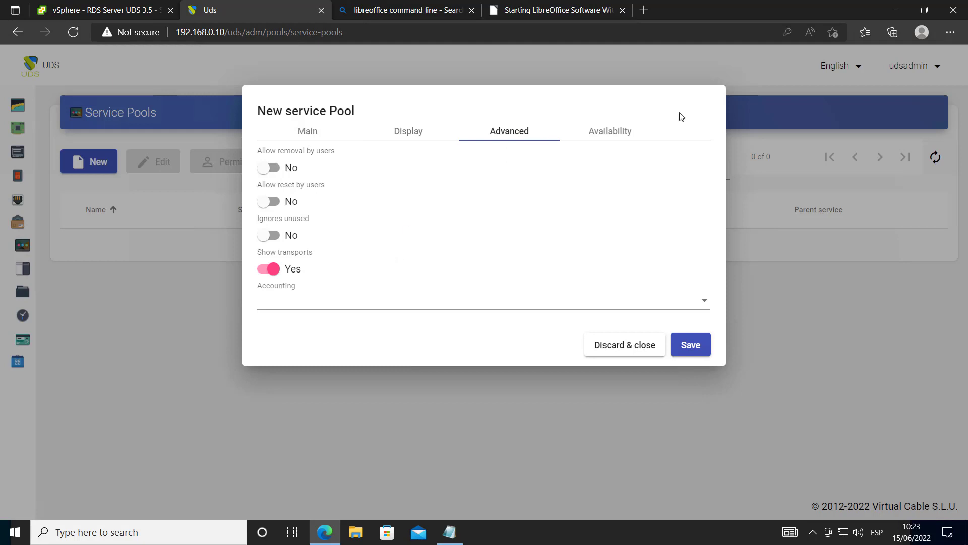
{"action": "left_click", "coordinate": [631, 130]}
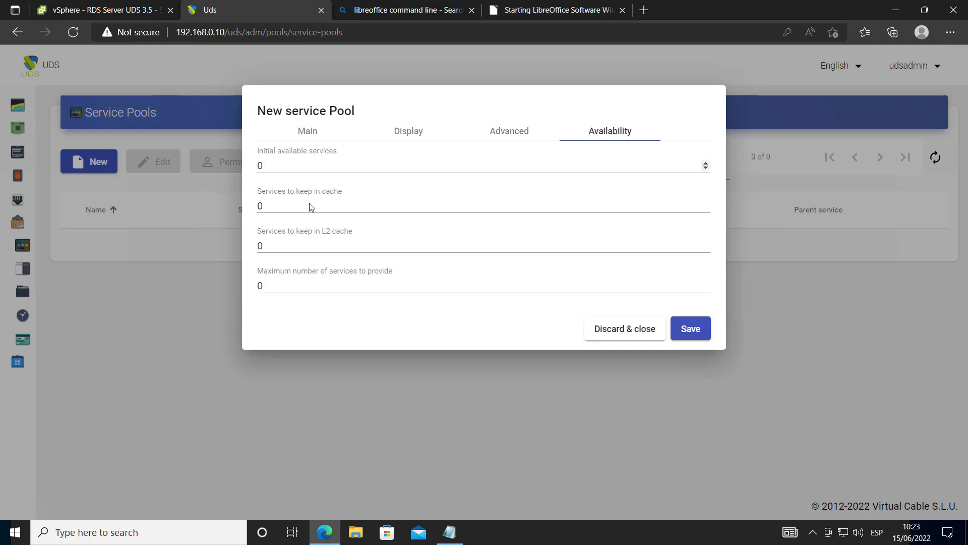
{"action": "left_click_drag", "start_coordinate": [281, 205], "coordinate": [247, 210]}
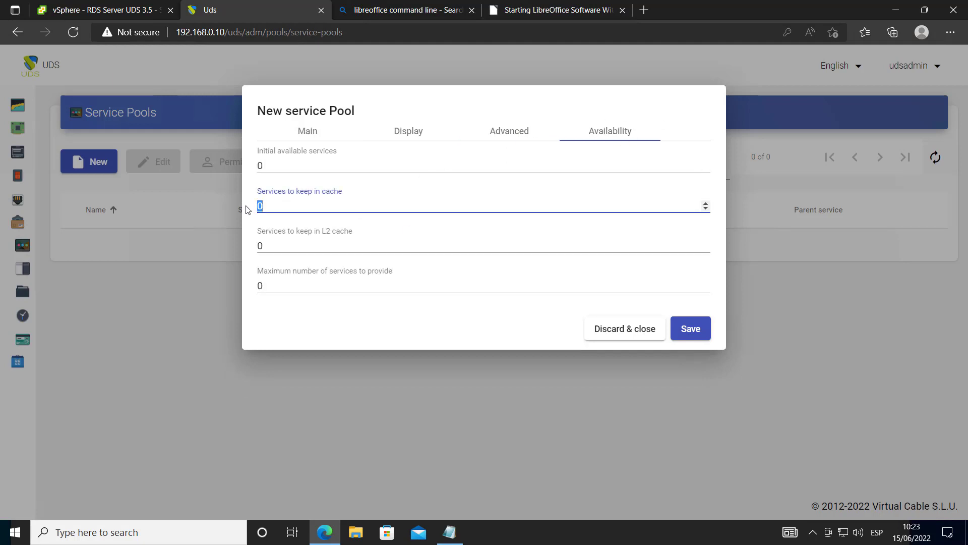
{"action": "type", "text": "2"}
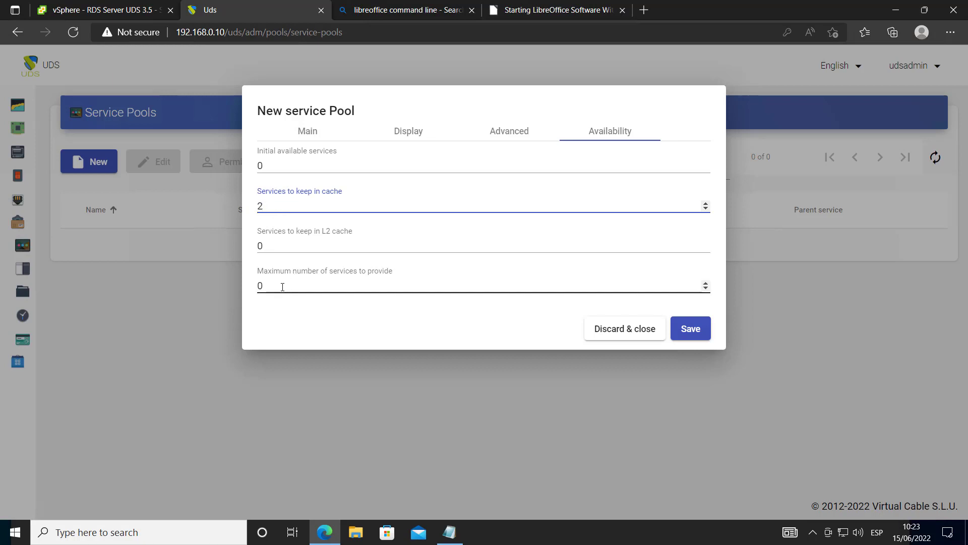
{"action": "left_click_drag", "start_coordinate": [281, 285], "coordinate": [258, 286]}
{"action": "type", "text": "5"}
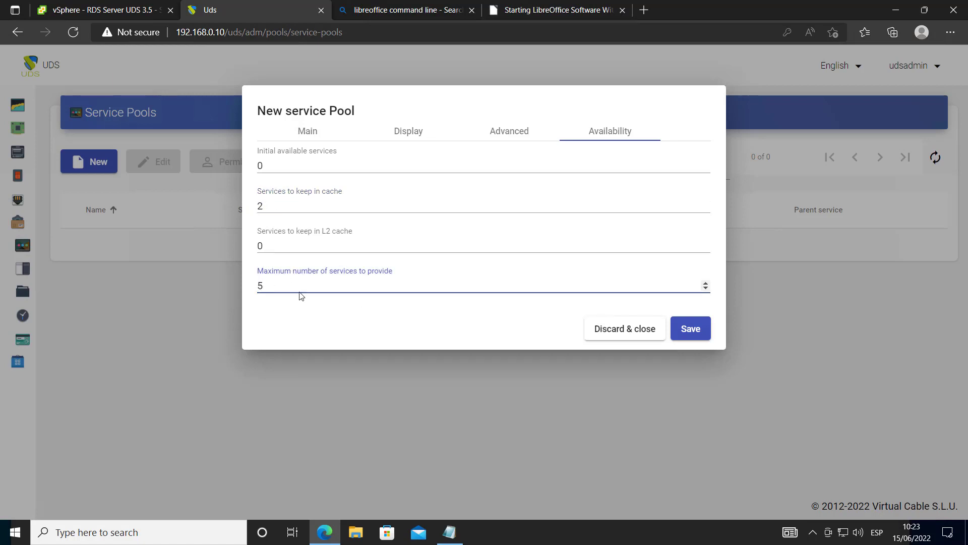
{"action": "left_click", "coordinate": [337, 328]}
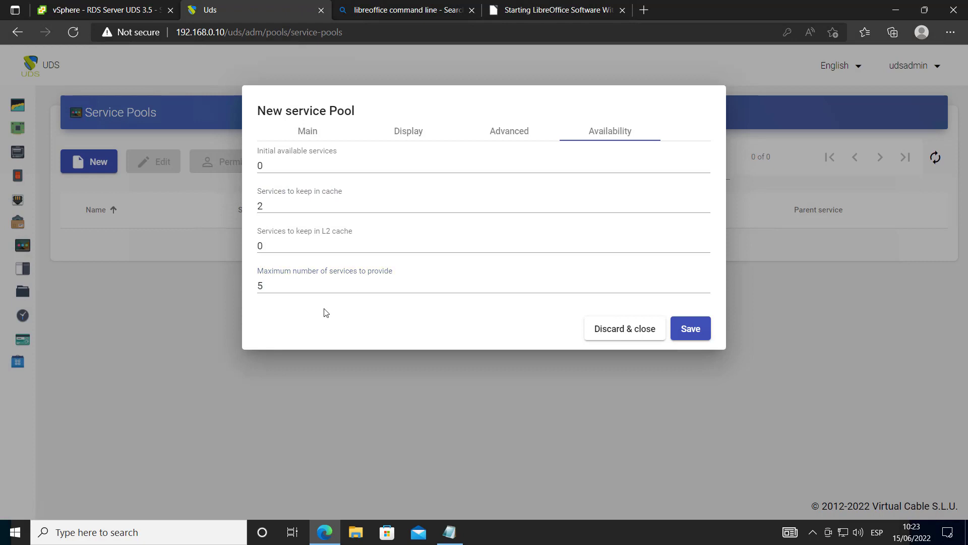
{"action": "left_click", "coordinate": [688, 330]}
{"action": "left_click", "coordinate": [215, 250]}
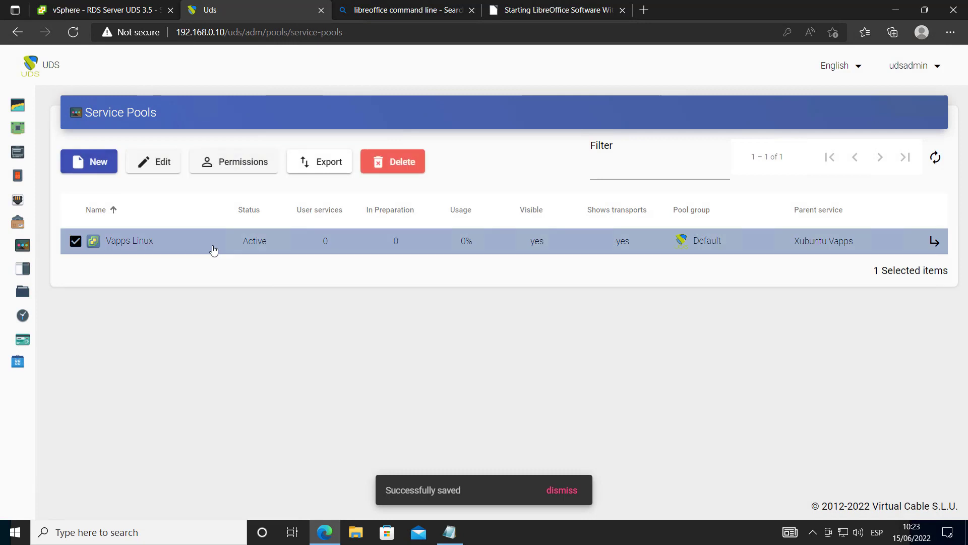
Add the users group from the Internal authenticator to the Vapps Linux pool
{"action": "double_click", "coordinate": [214, 250]}
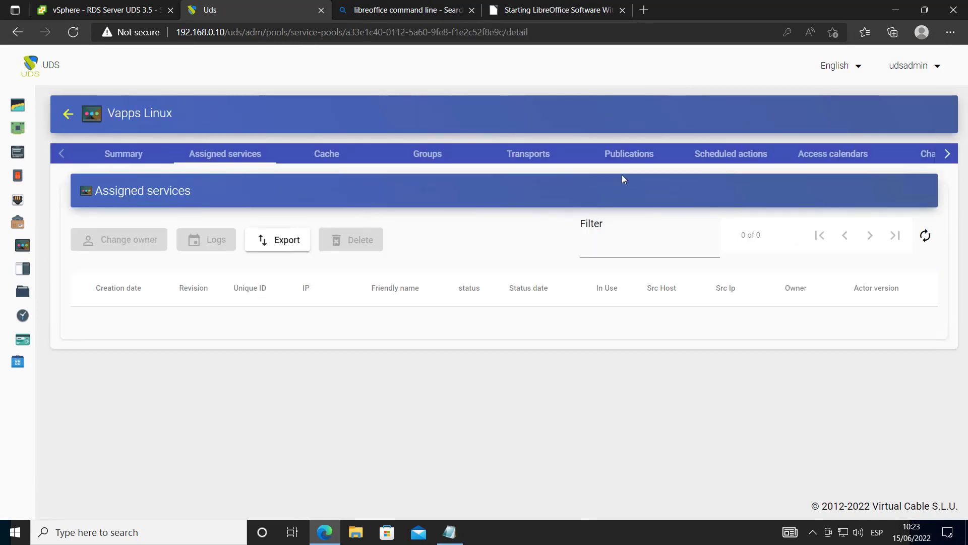
{"action": "left_click", "coordinate": [631, 162]}
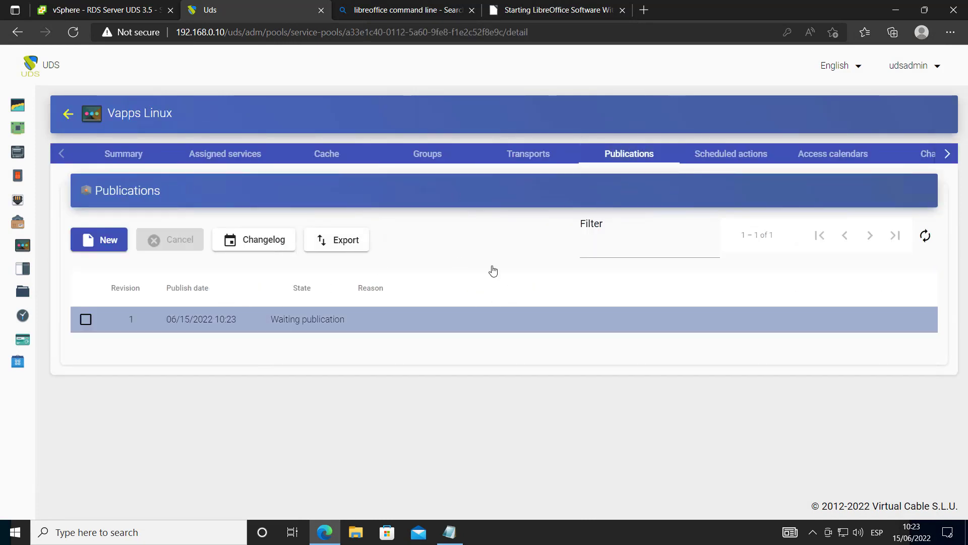
{"action": "left_click", "coordinate": [426, 160]}
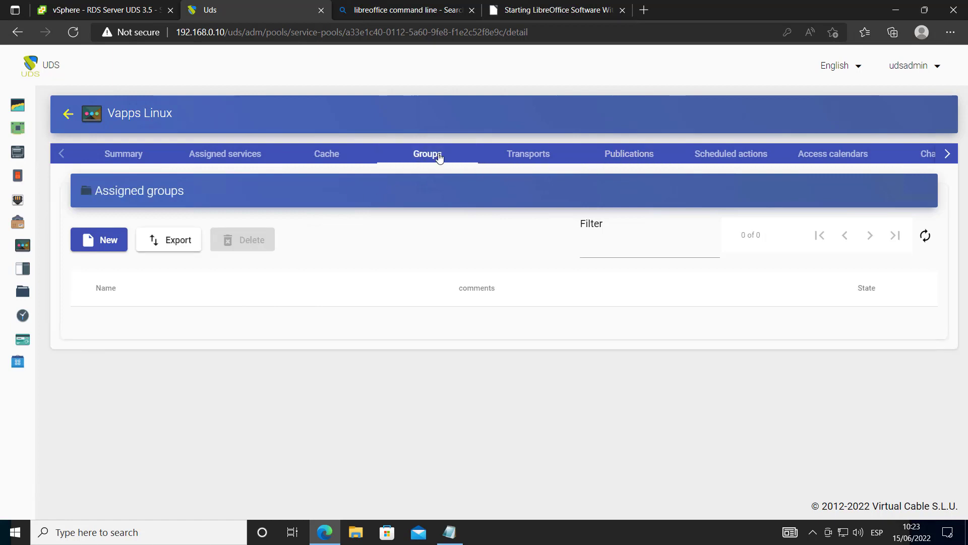
{"action": "left_click", "coordinate": [99, 244]}
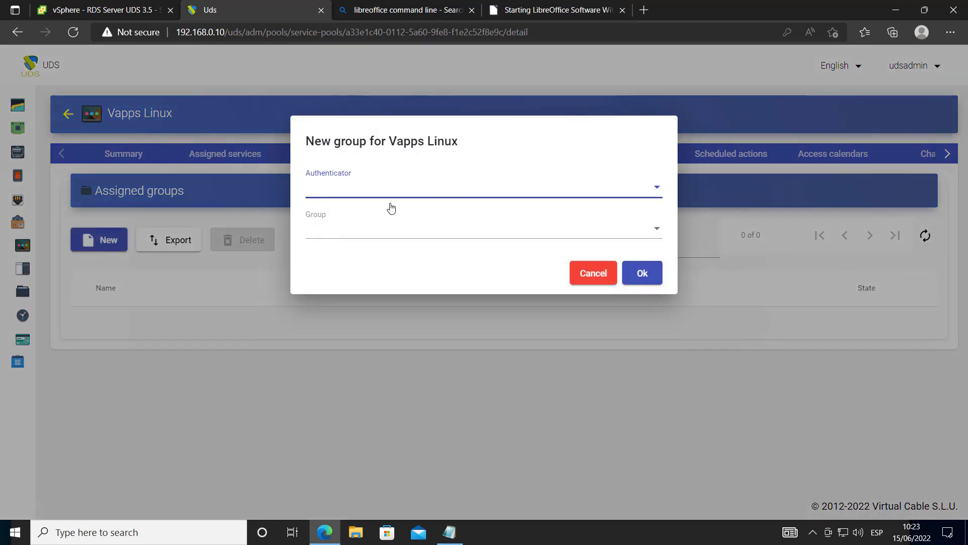
{"action": "left_click", "coordinate": [371, 198]}
{"action": "left_click", "coordinate": [362, 192]}
{"action": "left_click", "coordinate": [344, 228]}
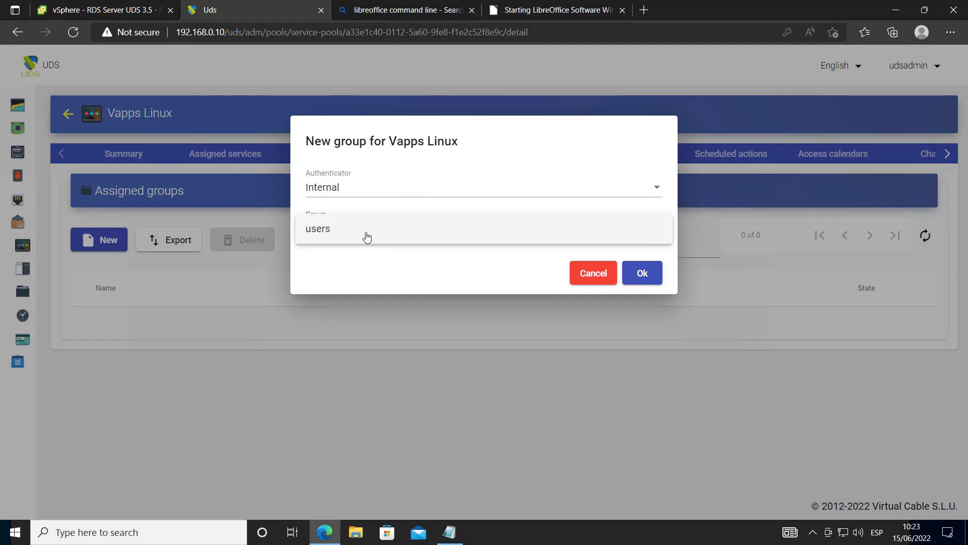
{"action": "left_click", "coordinate": [367, 237]}
{"action": "left_click", "coordinate": [640, 273]}
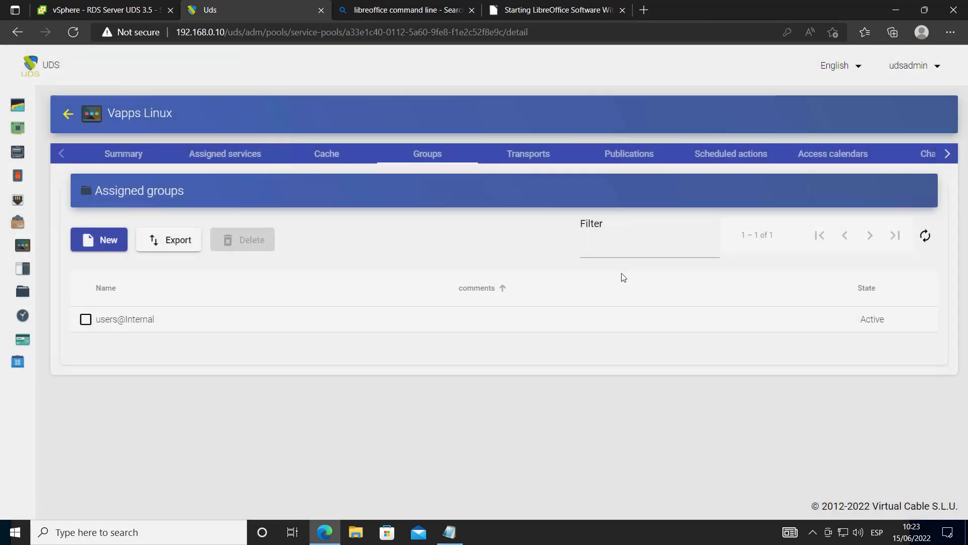
Assign the Libreoffice Calc Tunnel and Office Direct transports, then return to the pools list
{"action": "left_click", "coordinate": [526, 158]}
{"action": "left_click", "coordinate": [106, 239]}
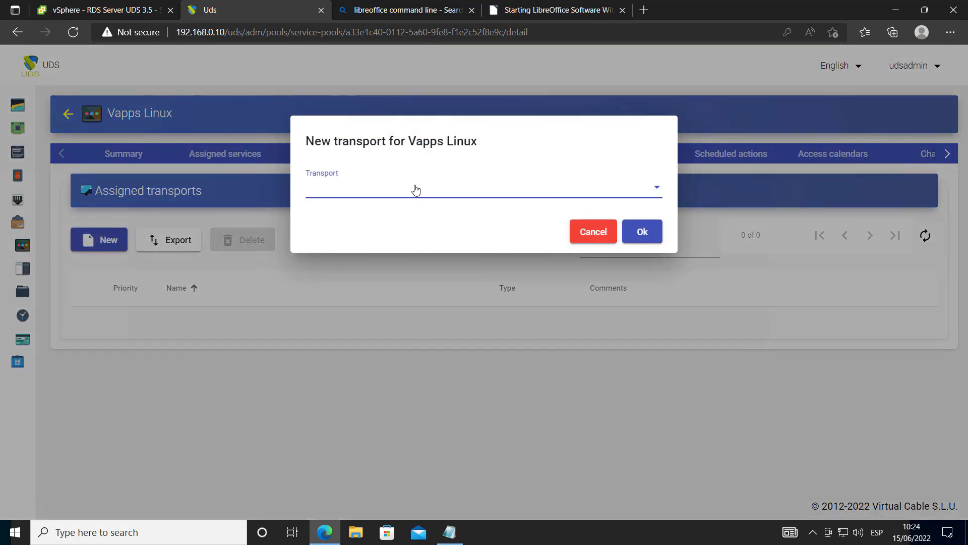
{"action": "left_click", "coordinate": [416, 189]}
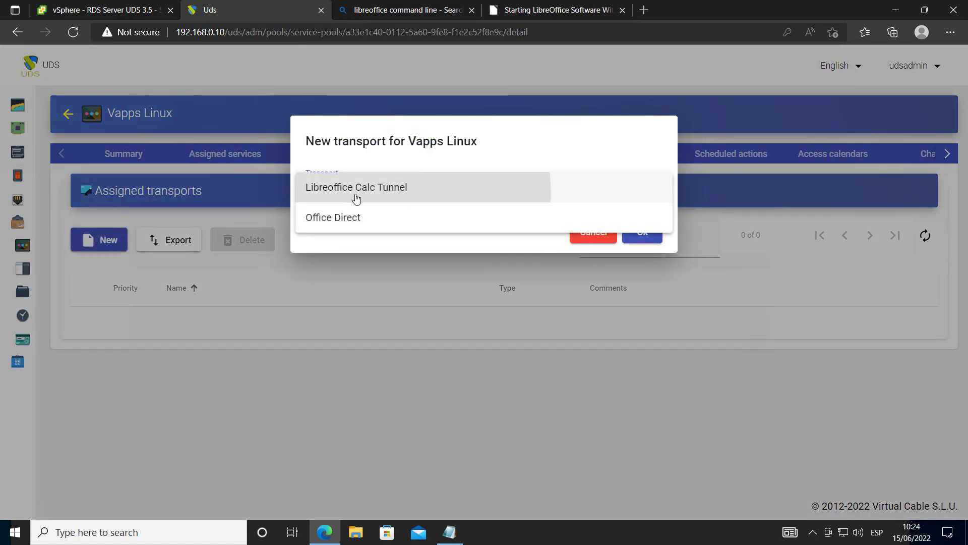
{"action": "left_click", "coordinate": [354, 196]}
{"action": "left_click", "coordinate": [641, 233]}
{"action": "left_click", "coordinate": [101, 237]}
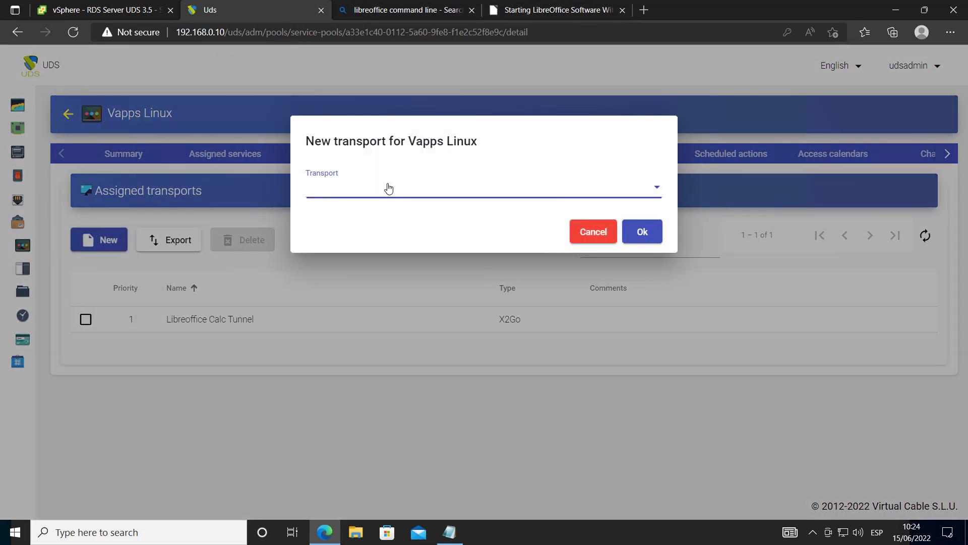
{"action": "left_click", "coordinate": [389, 188]}
{"action": "left_click", "coordinate": [422, 217]}
{"action": "left_click", "coordinate": [648, 236]}
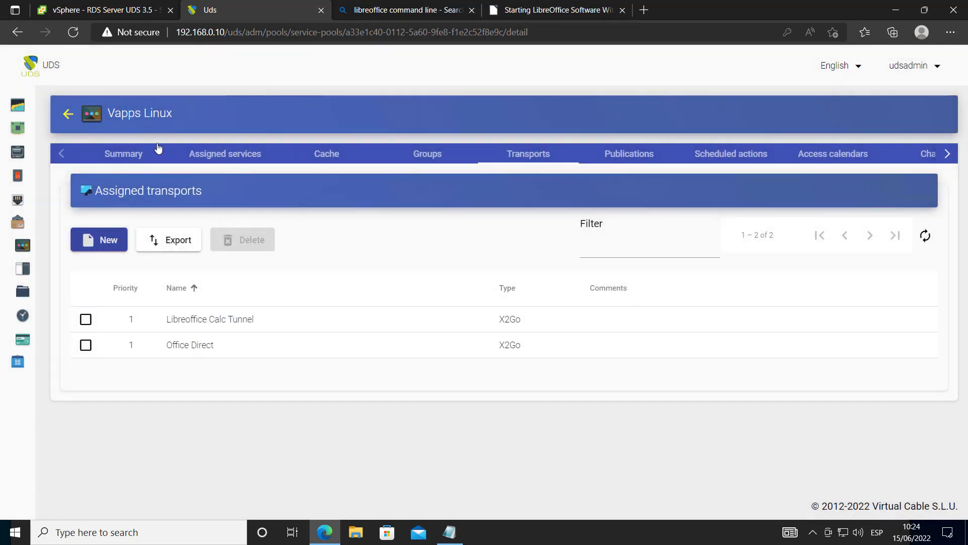
{"action": "left_click", "coordinate": [613, 158]}
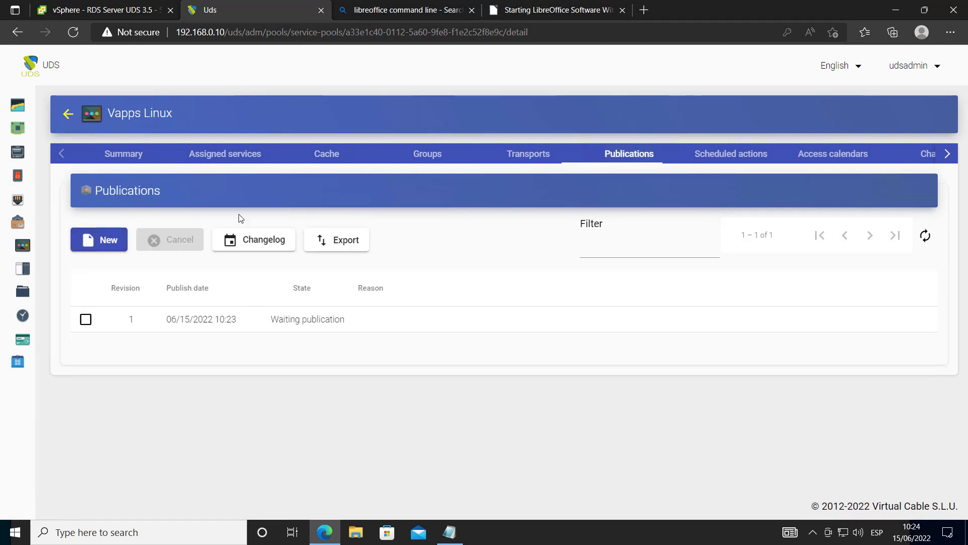
{"action": "left_click", "coordinate": [68, 113]}
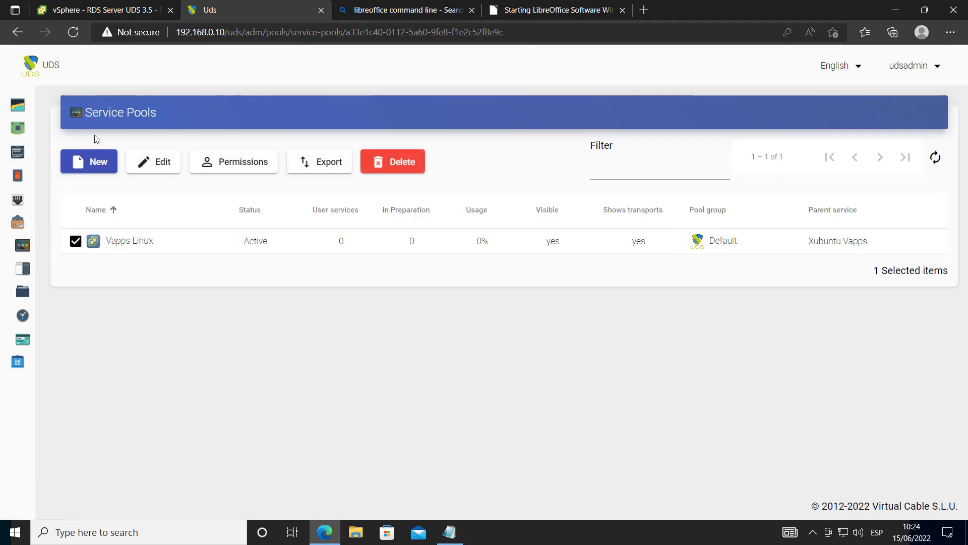
Create a pool named 'LibreOffice Writter' using VMWARE\Xubuntu Vapps and Linux OS Manager
{"action": "left_click", "coordinate": [99, 163]}
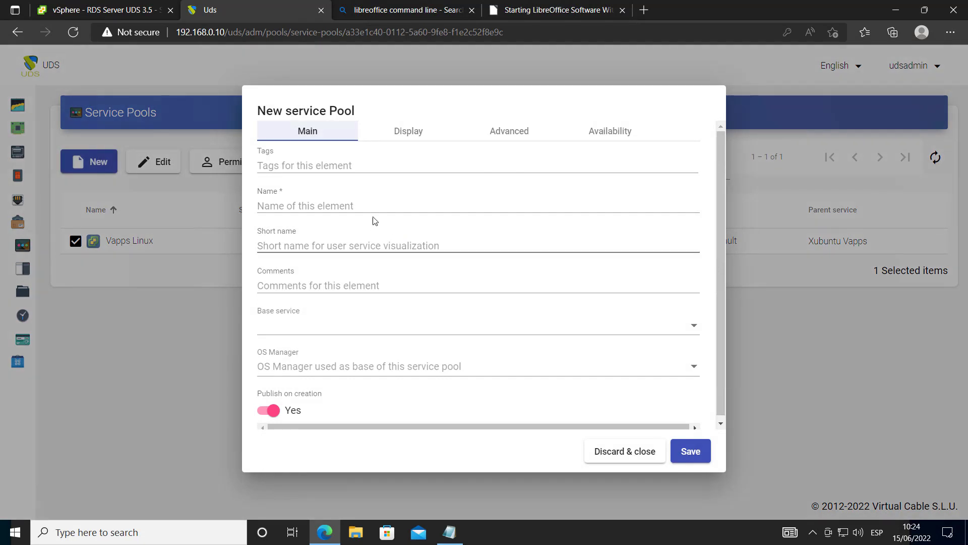
{"action": "left_click", "coordinate": [347, 208]}
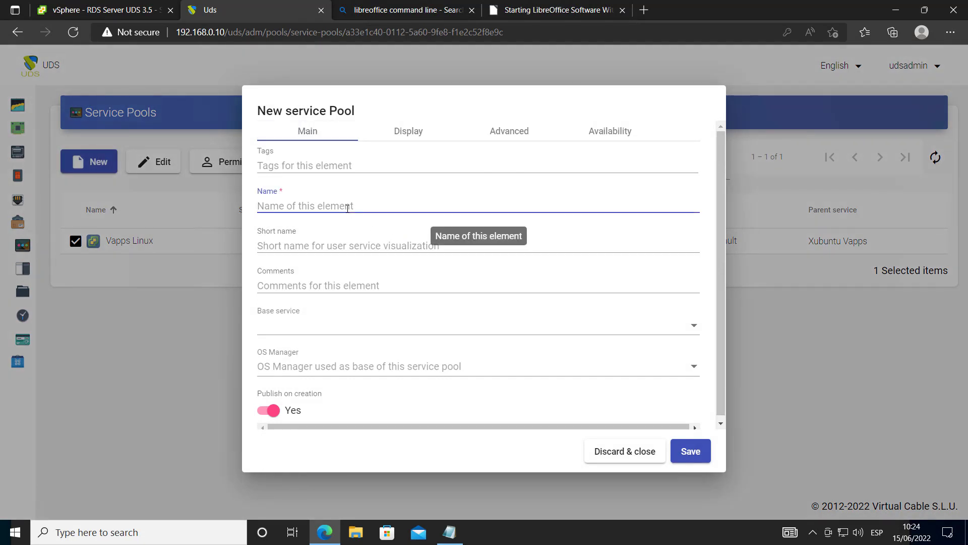
{"action": "type", "text": "LibreOffice Writter"}
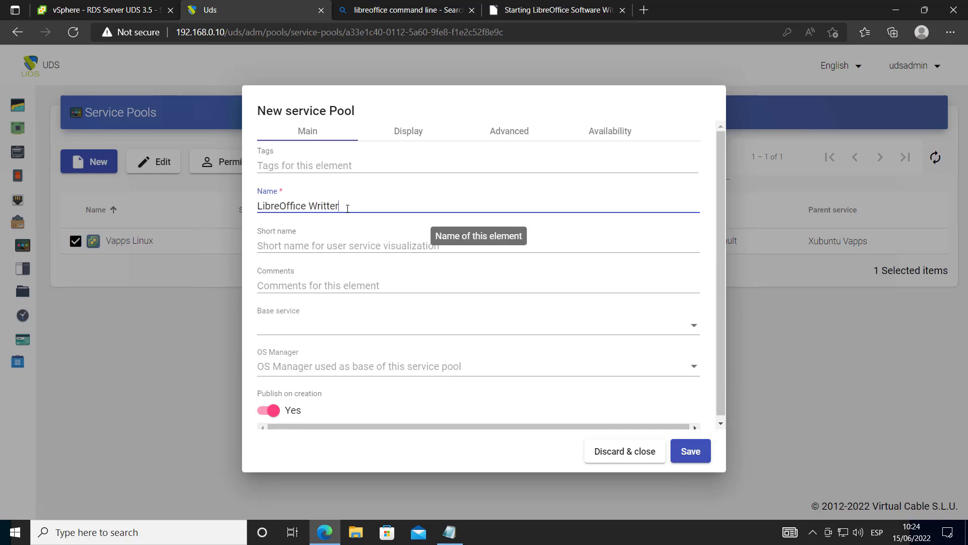
{"action": "left_click", "coordinate": [331, 327]}
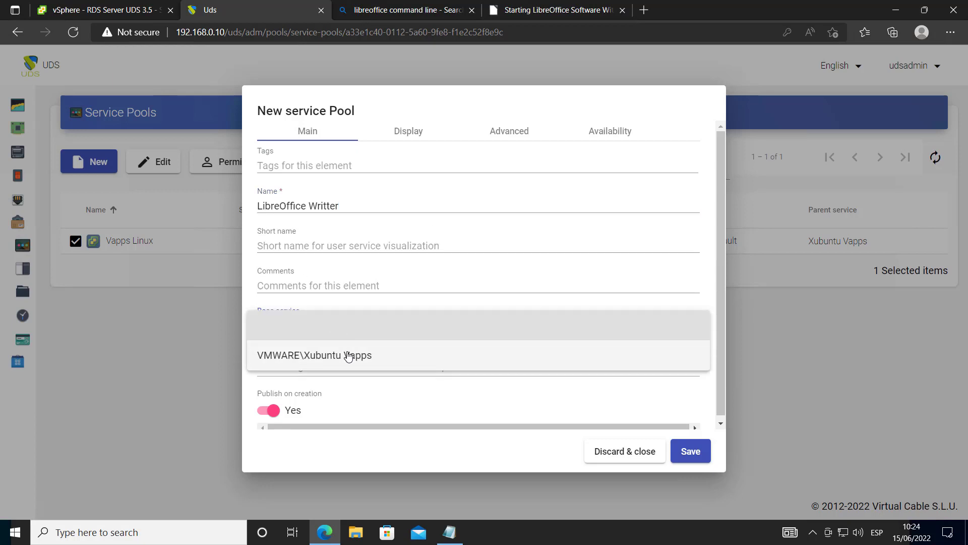
{"action": "left_click", "coordinate": [348, 356]}
{"action": "left_click", "coordinate": [358, 372]}
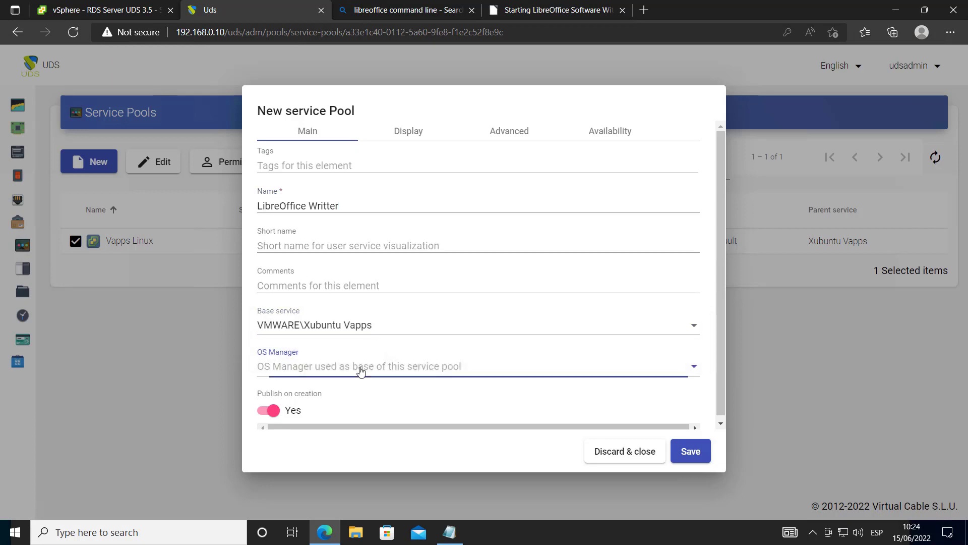
{"action": "left_click", "coordinate": [328, 372]}
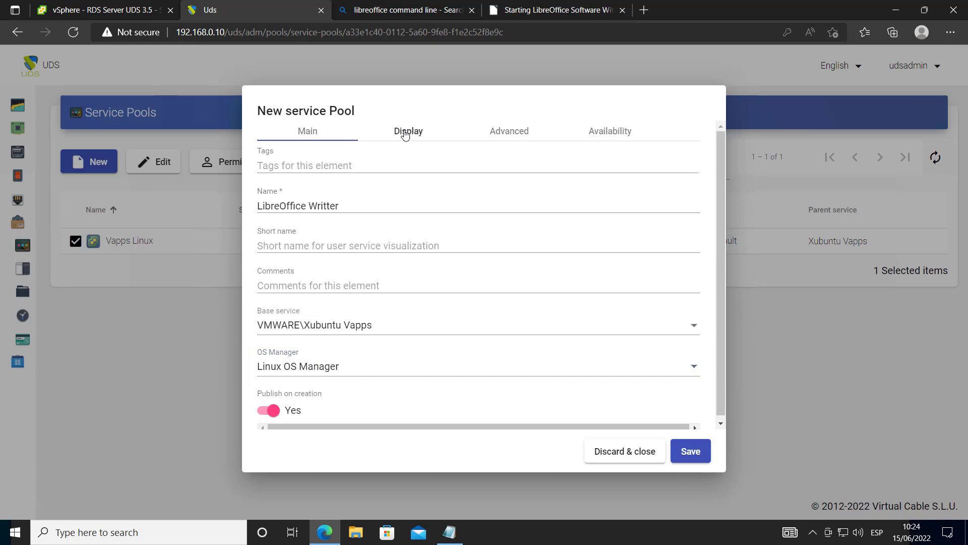
{"action": "left_click", "coordinate": [408, 132]}
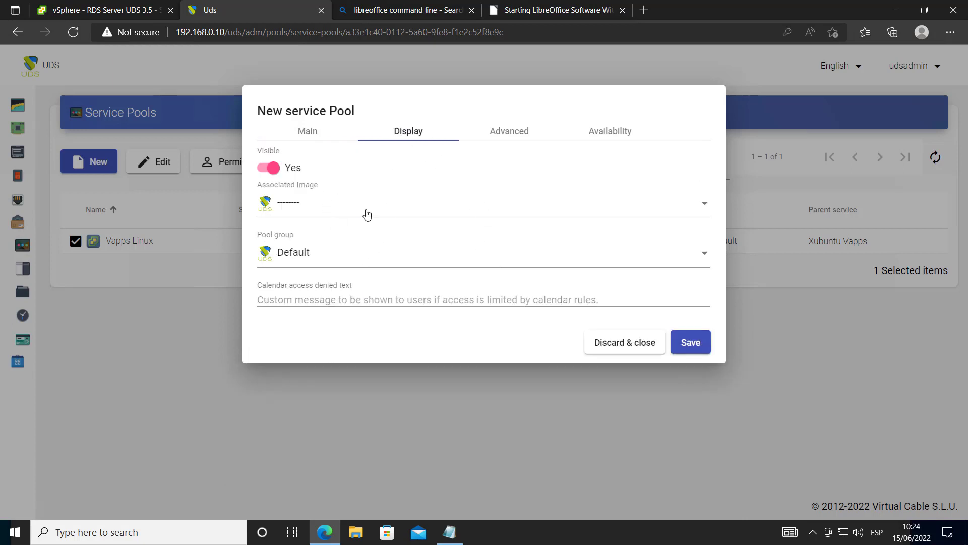
Keep the new pool in the Default group with no associated image
{"action": "left_click", "coordinate": [330, 258]}
{"action": "left_click", "coordinate": [380, 278]}
{"action": "left_click", "coordinate": [377, 262]}
{"action": "left_click", "coordinate": [386, 289]}
{"action": "left_click", "coordinate": [328, 204]}
{"action": "left_click", "coordinate": [397, 193]}
Set availability to 2 cached and 5 maximum services, save, and open the pool's details
{"action": "left_click", "coordinate": [504, 133]}
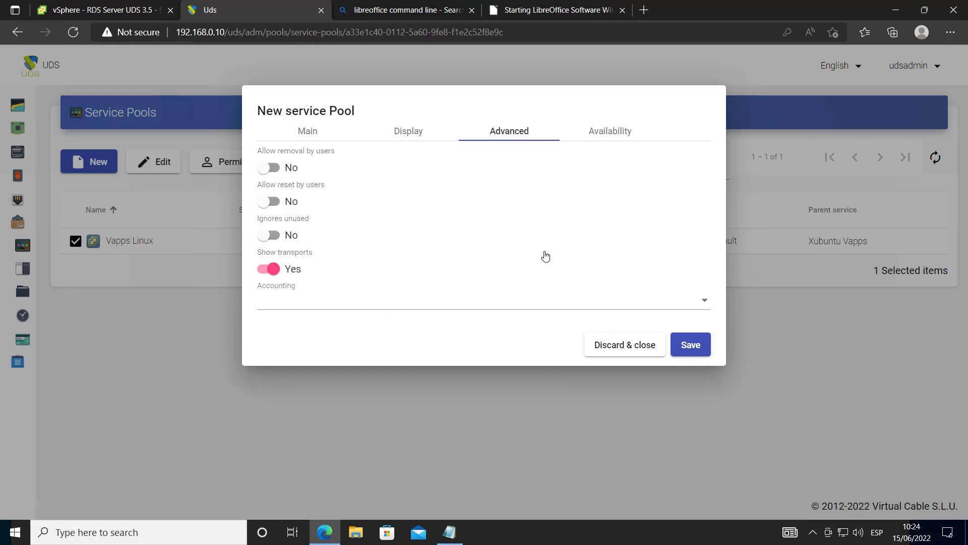
{"action": "left_click", "coordinate": [609, 141]}
{"action": "left_click", "coordinate": [286, 205]}
{"action": "left_click_drag", "start_coordinate": [285, 205], "coordinate": [254, 200]}
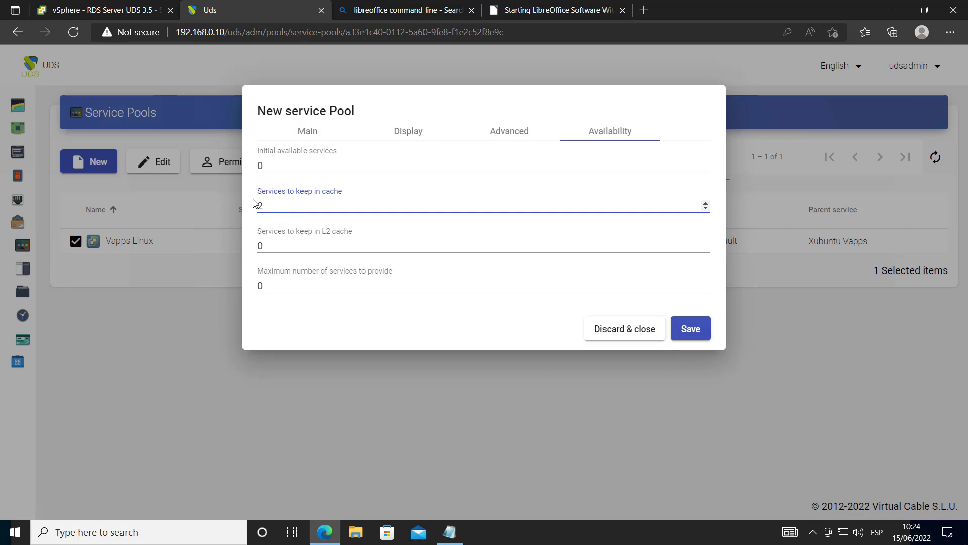
{"action": "left_click", "coordinate": [256, 285]}
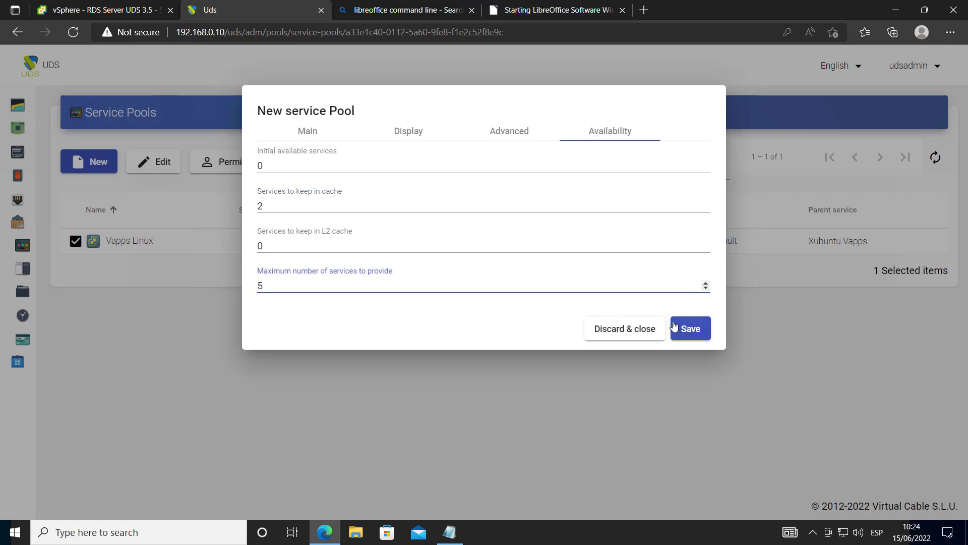
{"action": "left_click", "coordinate": [701, 331]}
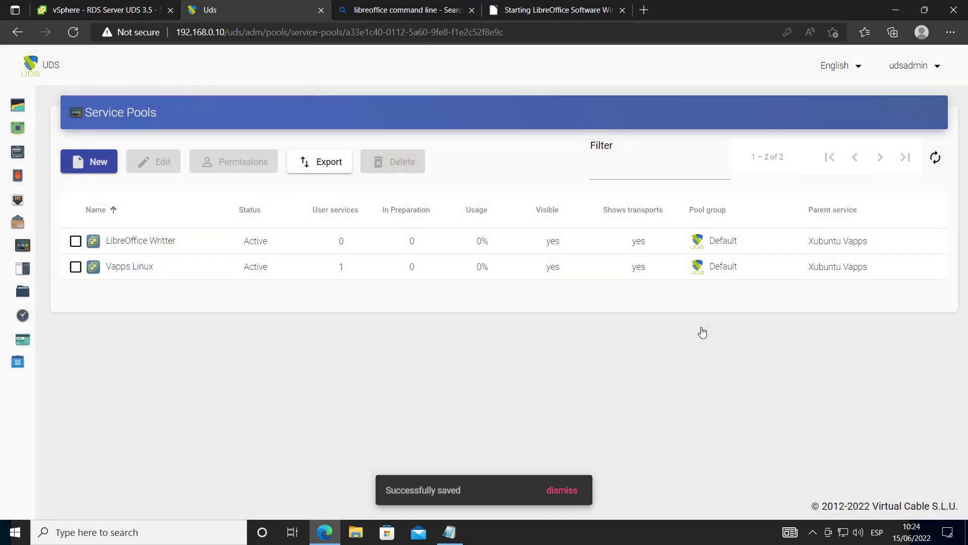
{"action": "double_click", "coordinate": [169, 251]}
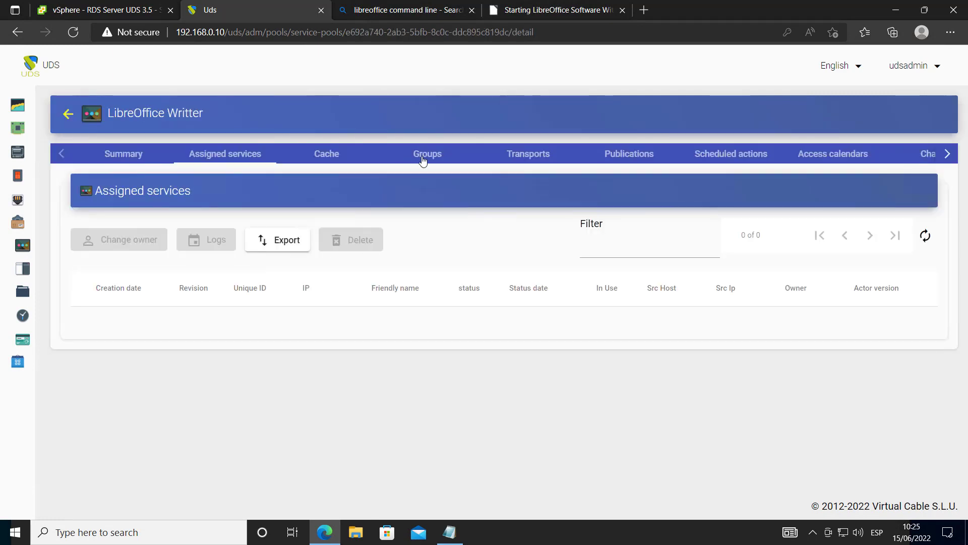
Assign the users group from the Internal authenticator to the pool
{"action": "left_click", "coordinate": [422, 159]}
{"action": "left_click", "coordinate": [119, 238]}
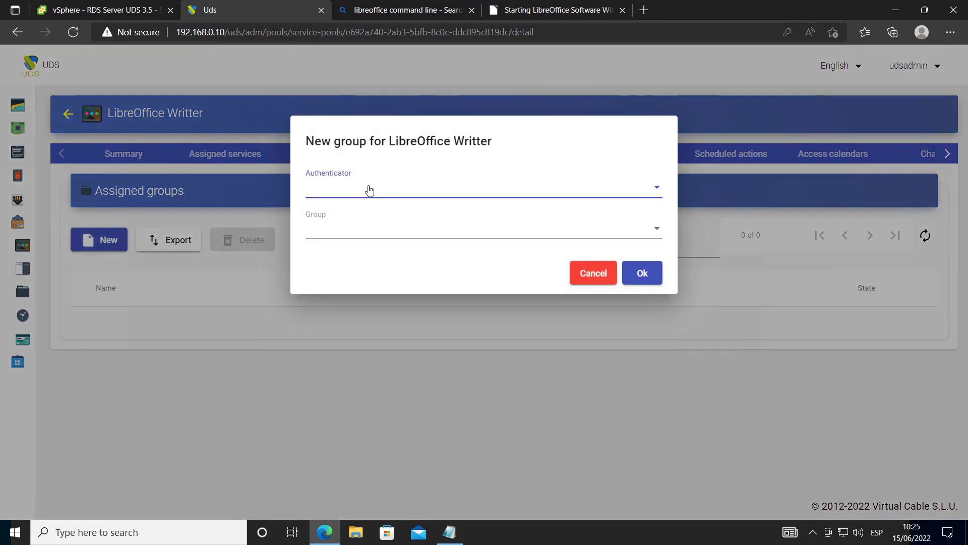
{"action": "left_click", "coordinate": [369, 189]}
{"action": "left_click", "coordinate": [370, 191]}
{"action": "left_click", "coordinate": [373, 227]}
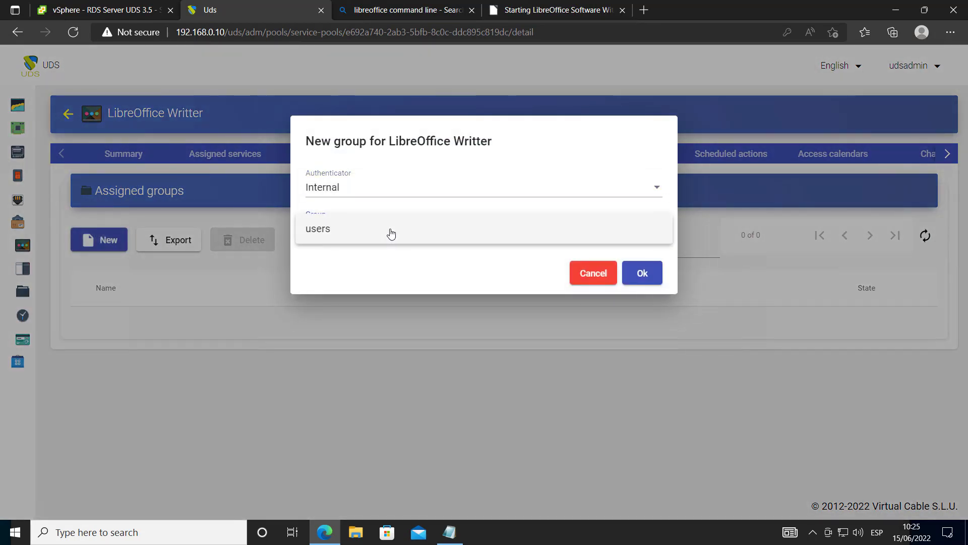
{"action": "left_click", "coordinate": [391, 233]}
{"action": "left_click", "coordinate": [642, 273]}
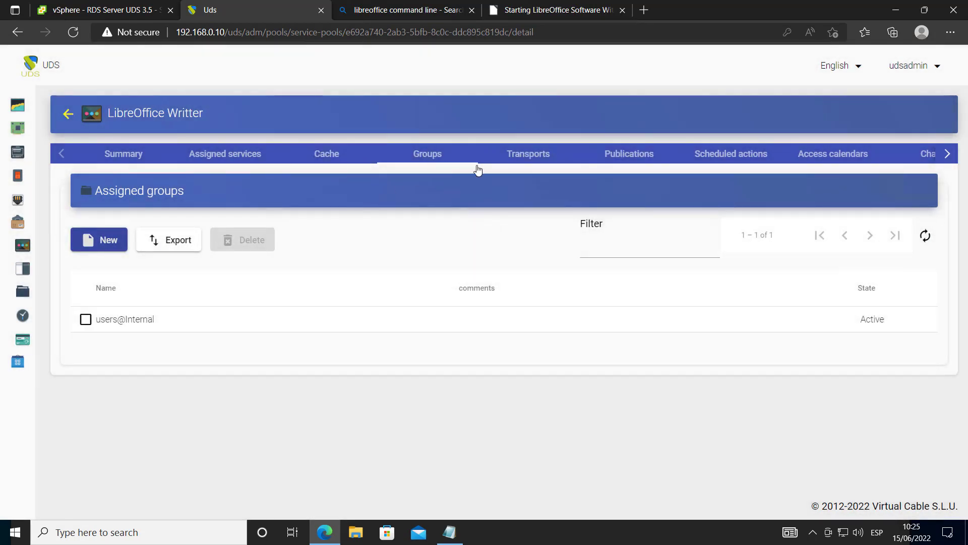
Add the Office Direct transport to the pool, then return to Service Pools
{"action": "left_click", "coordinate": [528, 159]}
{"action": "left_click", "coordinate": [108, 241]}
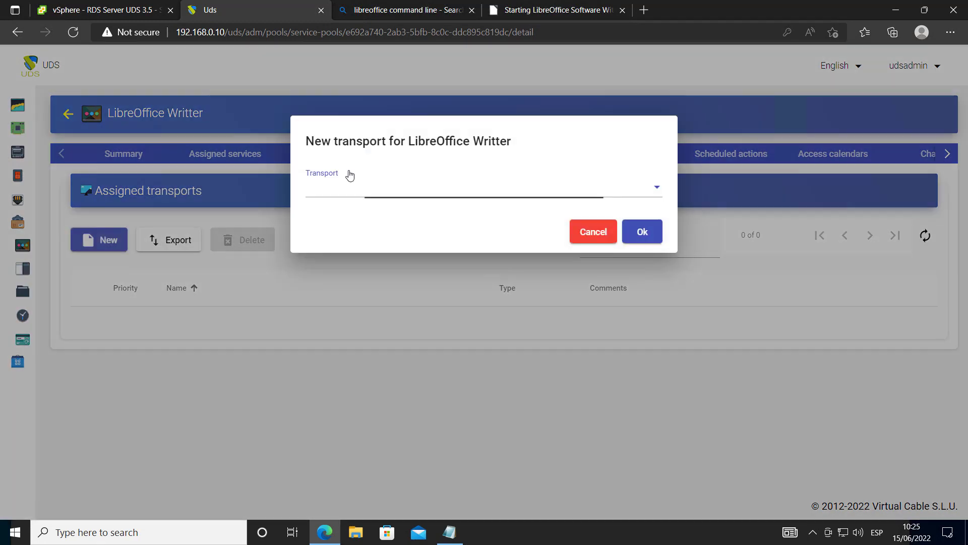
{"action": "left_click", "coordinate": [368, 187]}
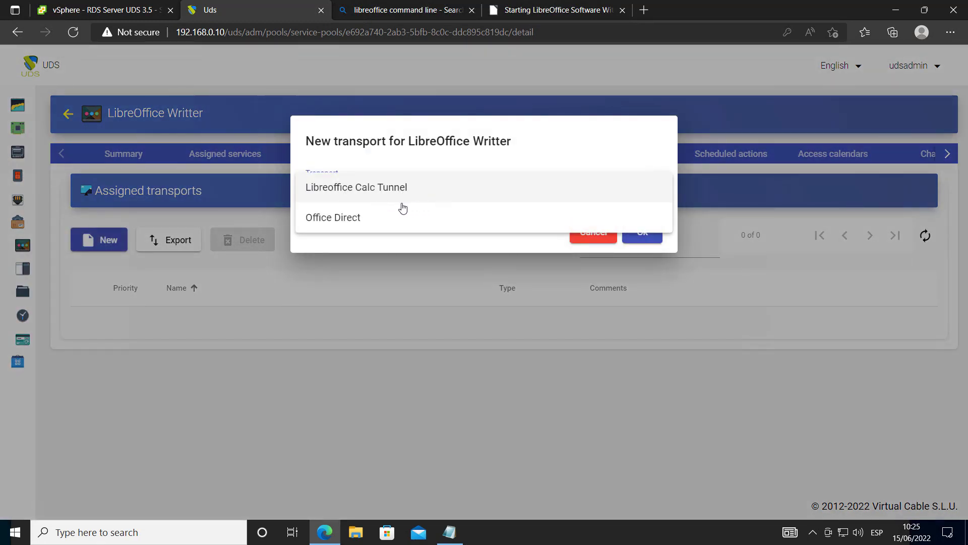
{"action": "left_click", "coordinate": [369, 223]}
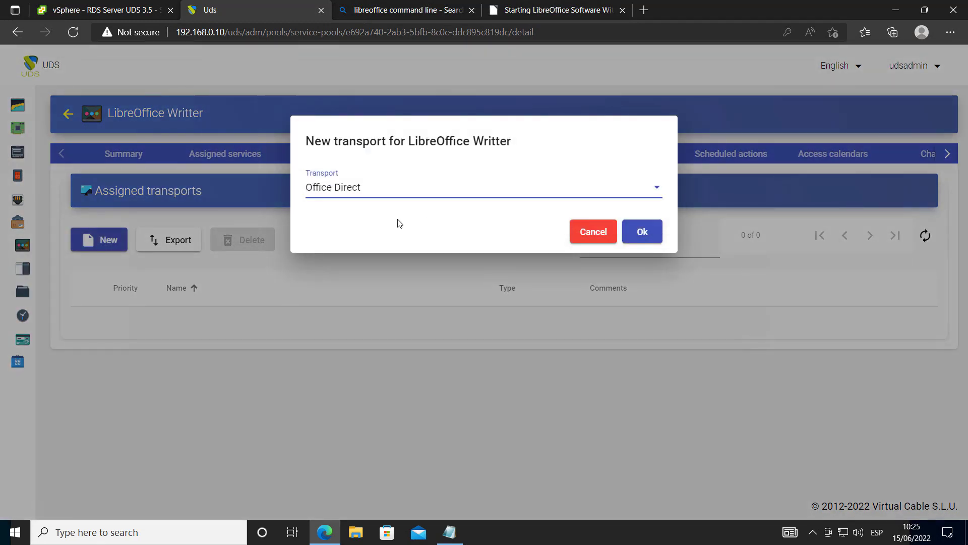
{"action": "left_click", "coordinate": [623, 232]}
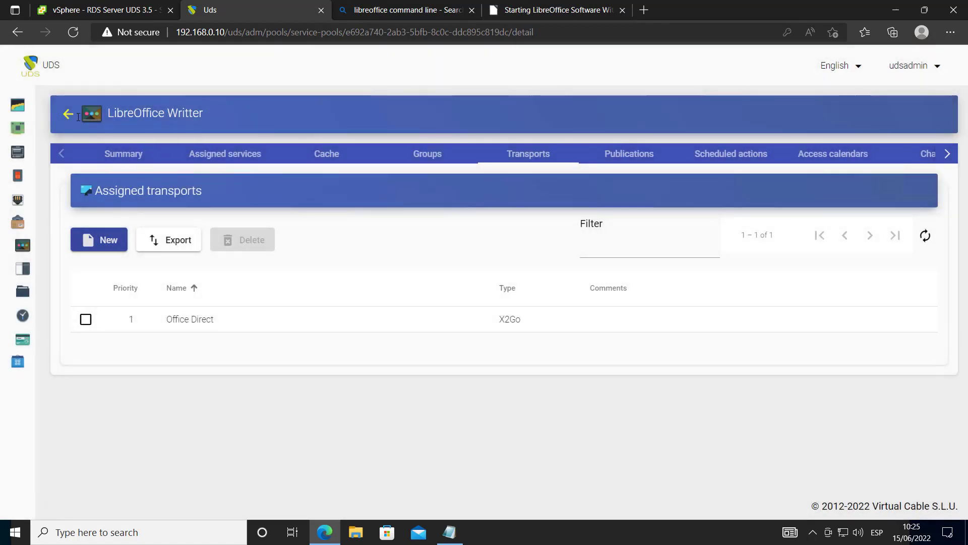
{"action": "left_click", "coordinate": [69, 114]}
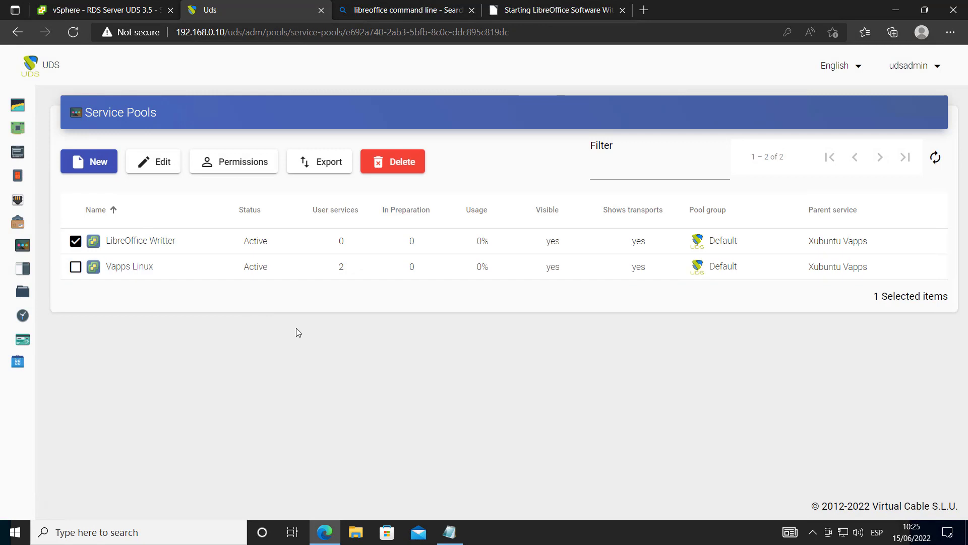
Review the LibreOffice Writter pool's cache and publications, then return to the pool list
{"action": "left_click", "coordinate": [908, 68]}
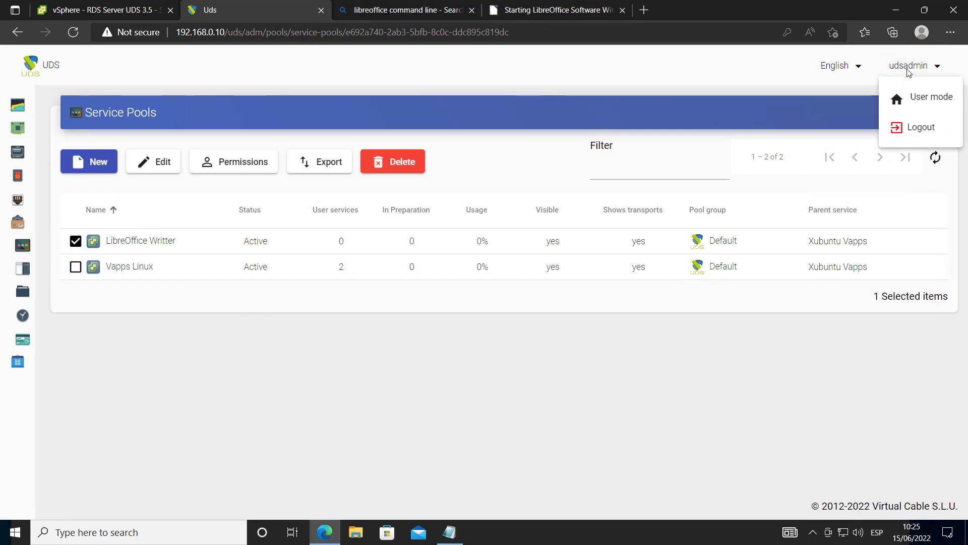
{"action": "left_click", "coordinate": [316, 261]}
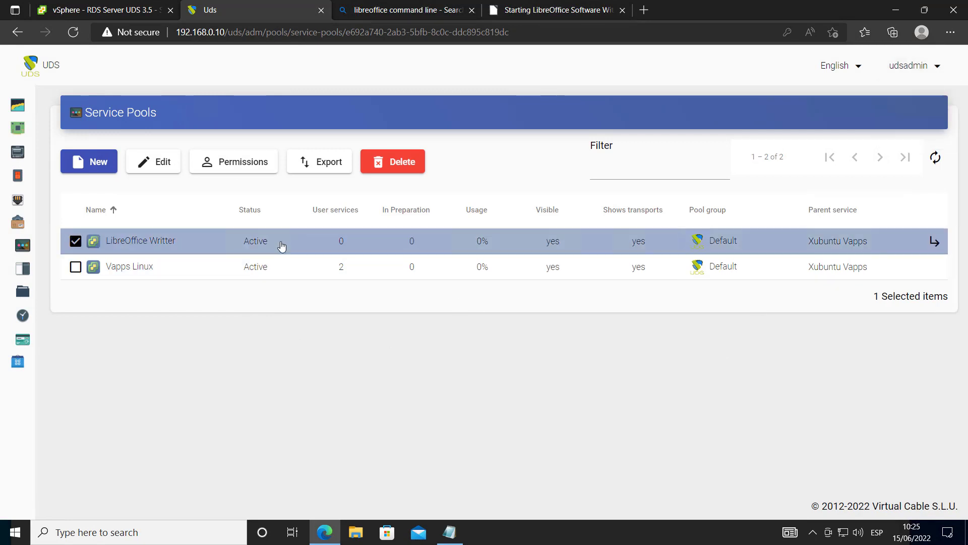
{"action": "double_click", "coordinate": [281, 248]}
{"action": "left_click", "coordinate": [328, 155]}
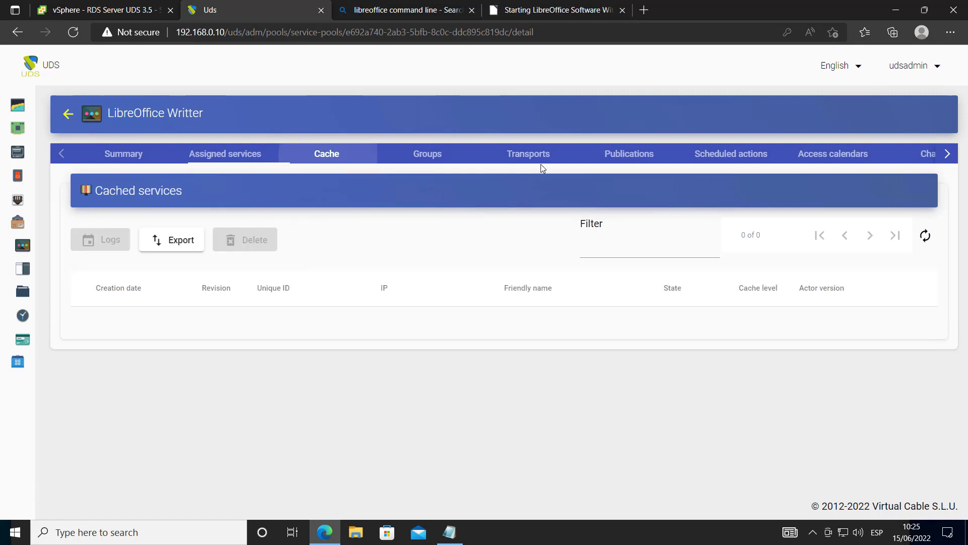
{"action": "left_click", "coordinate": [629, 154]}
{"action": "left_click", "coordinate": [343, 161]}
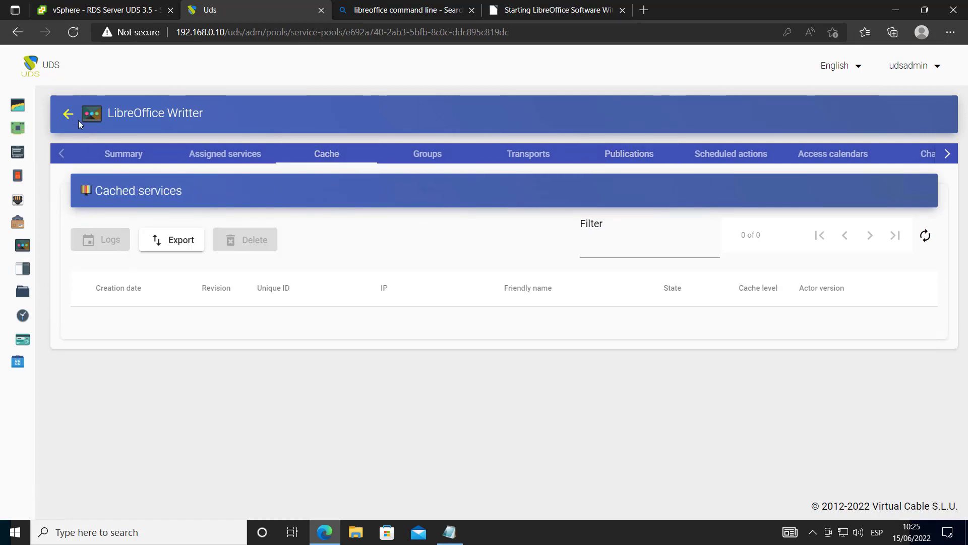
{"action": "left_click", "coordinate": [71, 116]}
Open Vapps Linux, check its cache and publications, and refresh the cached services
{"action": "left_click", "coordinate": [164, 261]}
{"action": "double_click", "coordinate": [164, 261]}
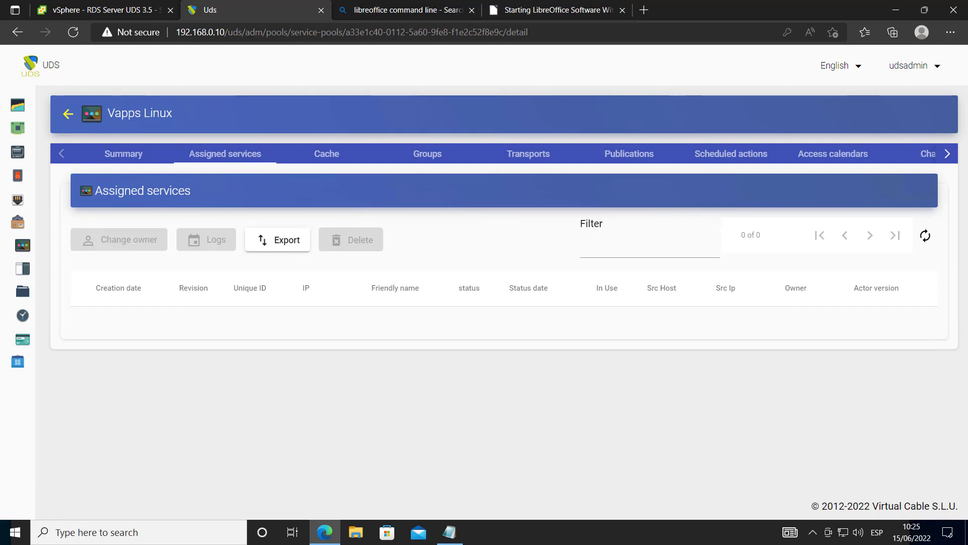
{"action": "left_click", "coordinate": [327, 154]}
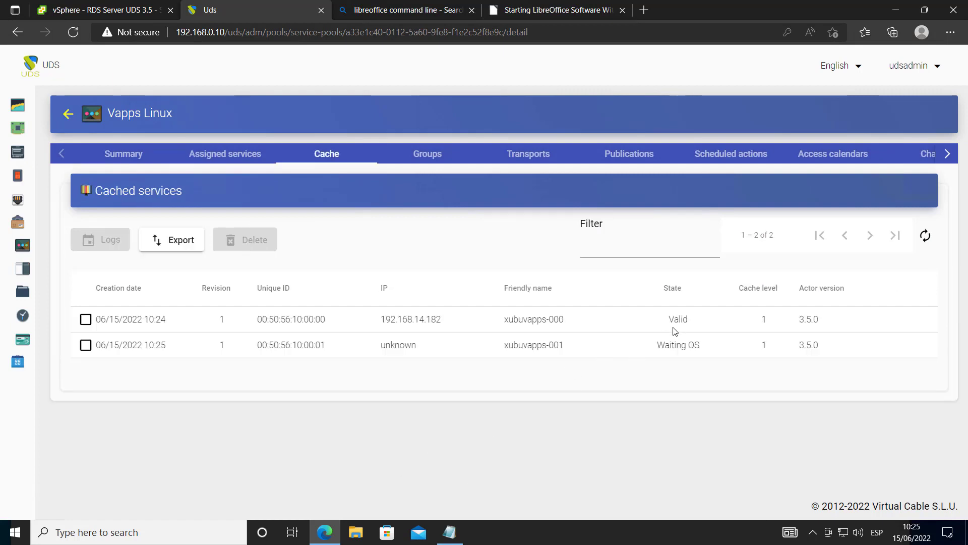
{"action": "left_click", "coordinate": [625, 154]}
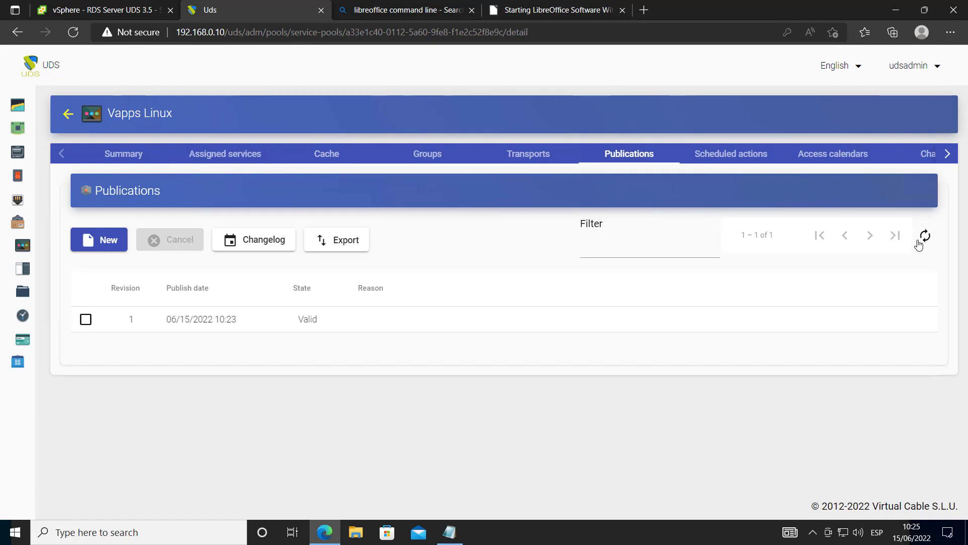
{"action": "left_click", "coordinate": [340, 154]}
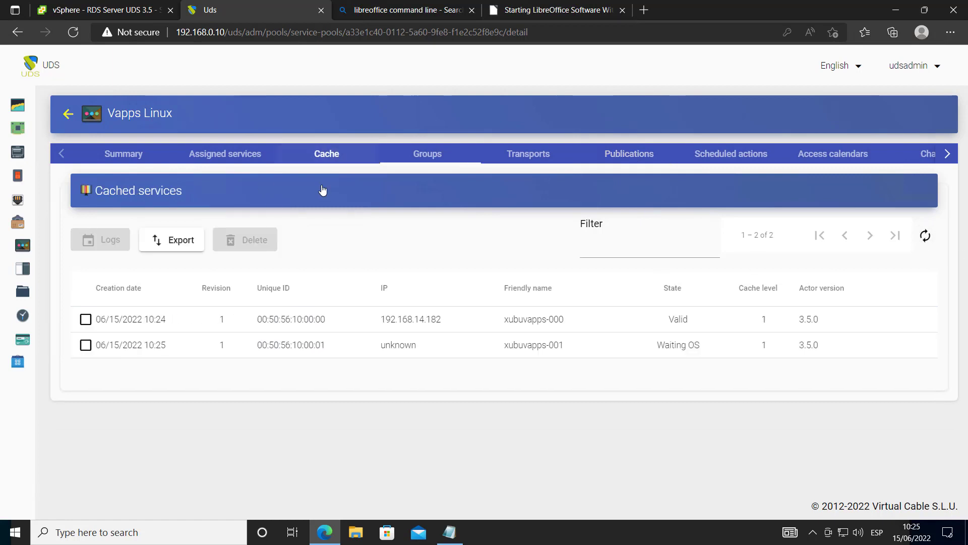
{"action": "left_click", "coordinate": [923, 238]}
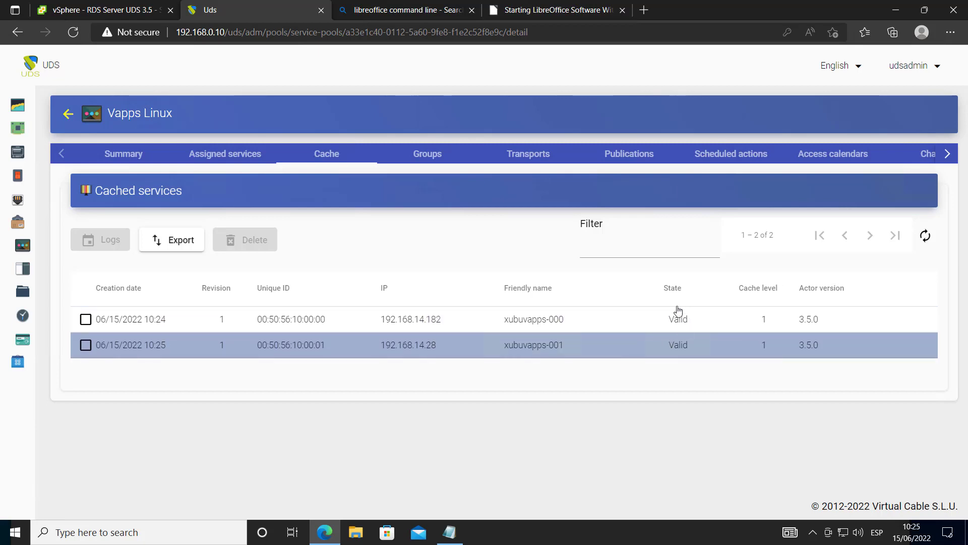
In vSphere, inspect the xubuvapps-000 and xubuvapps-001 VMs under Publications, then go back to UDS
{"action": "left_click", "coordinate": [85, 14]}
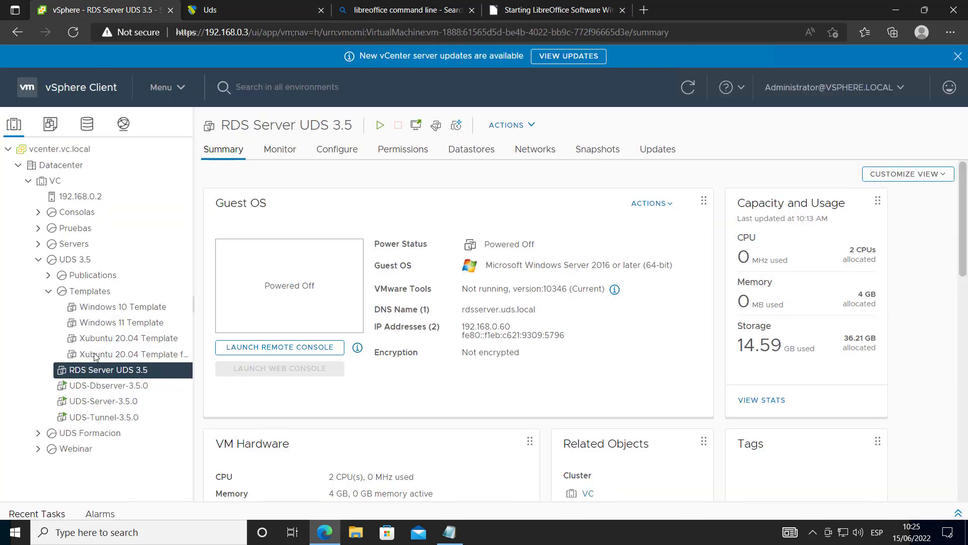
{"action": "left_click", "coordinate": [49, 275]}
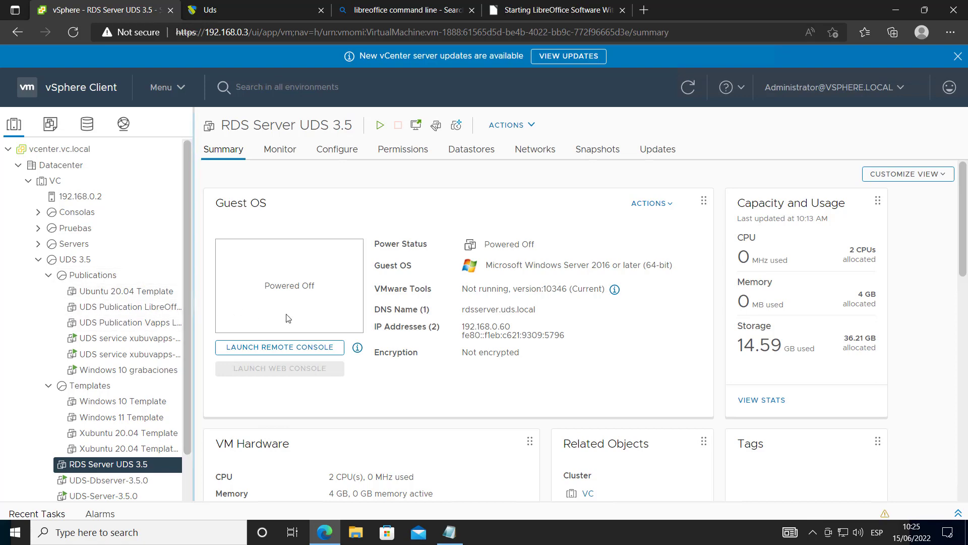
{"action": "left_click_drag", "start_coordinate": [193, 317], "coordinate": [303, 323]}
{"action": "left_click", "coordinate": [152, 338]}
{"action": "left_click", "coordinate": [151, 354]}
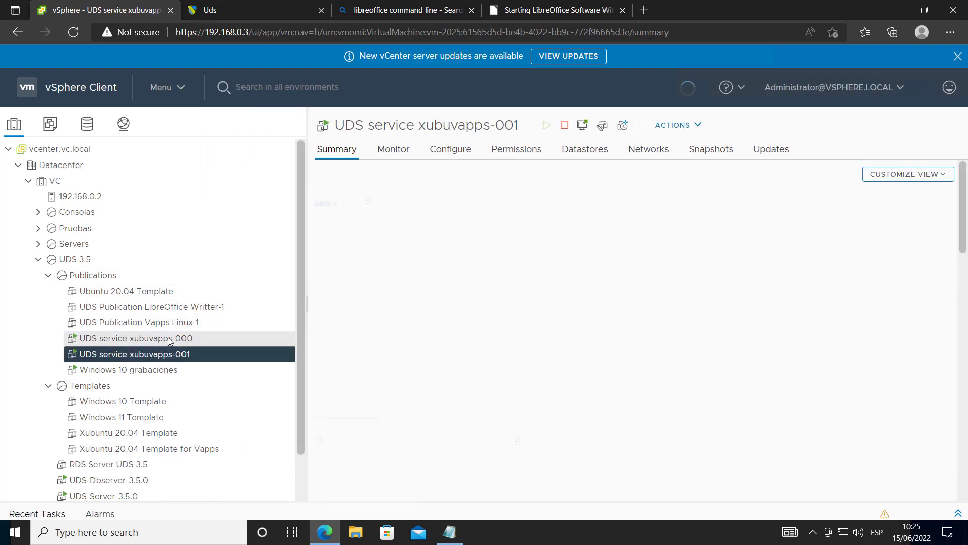
{"action": "left_click", "coordinate": [169, 338]}
{"action": "left_click", "coordinate": [136, 353]}
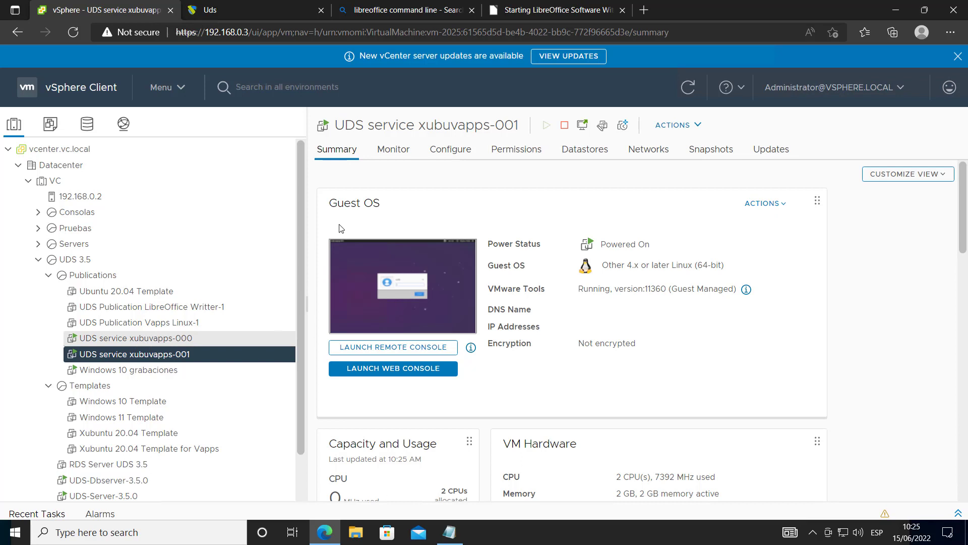
{"action": "left_click", "coordinate": [276, 13]}
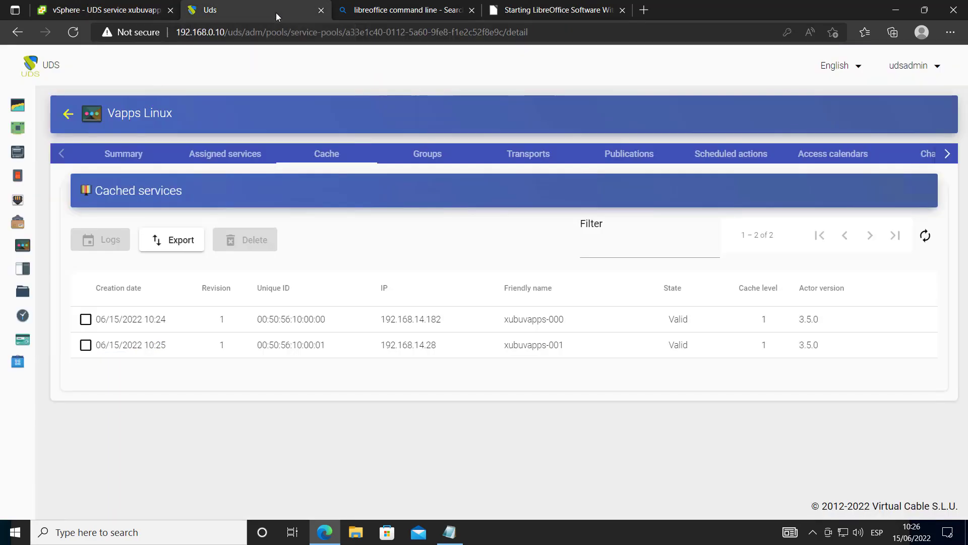
Close the two leftover search tabs and refresh the Writter pool's cached services
{"action": "left_click", "coordinate": [472, 10]}
{"action": "left_click", "coordinate": [474, 11]}
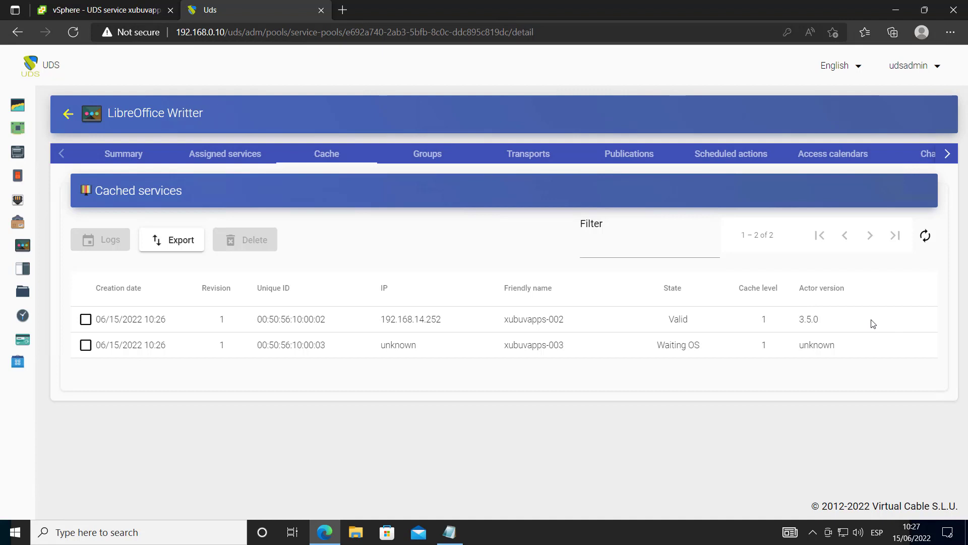
{"action": "left_click", "coordinate": [926, 235]}
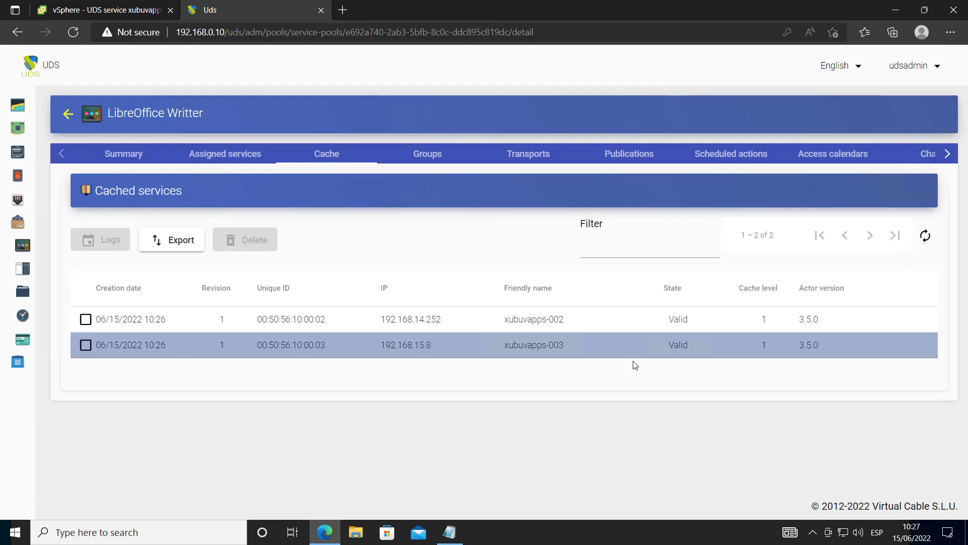
Confirm the Vapps Linux cached services are Valid, then return to the Service Pools list
{"action": "left_click", "coordinate": [72, 115]}
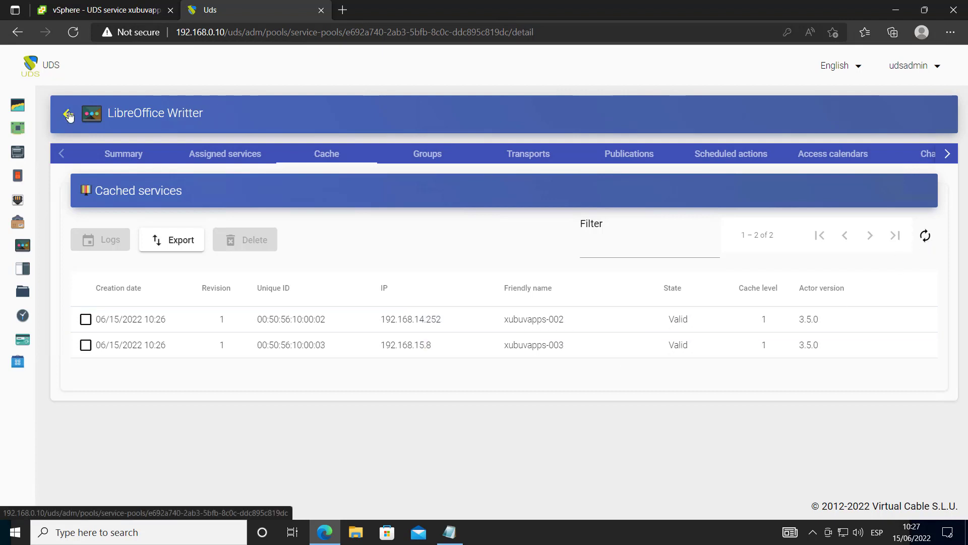
{"action": "double_click", "coordinate": [173, 265]}
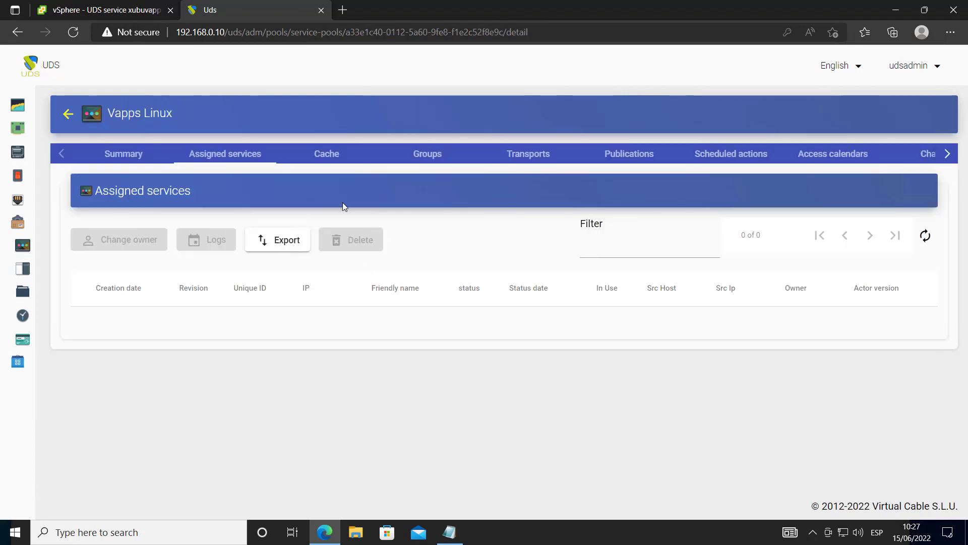
{"action": "left_click", "coordinate": [328, 154]}
{"action": "left_click", "coordinate": [678, 346]}
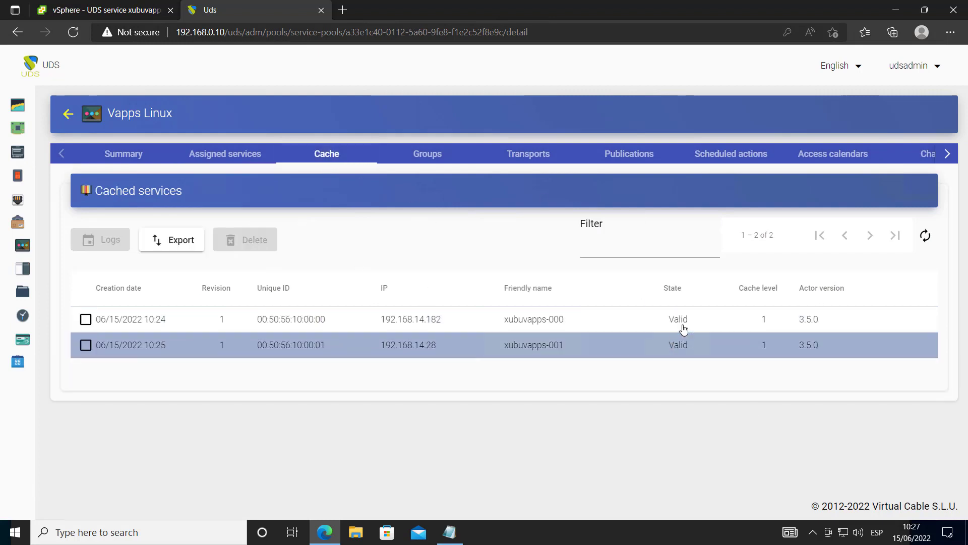
{"action": "left_click", "coordinate": [687, 351]}
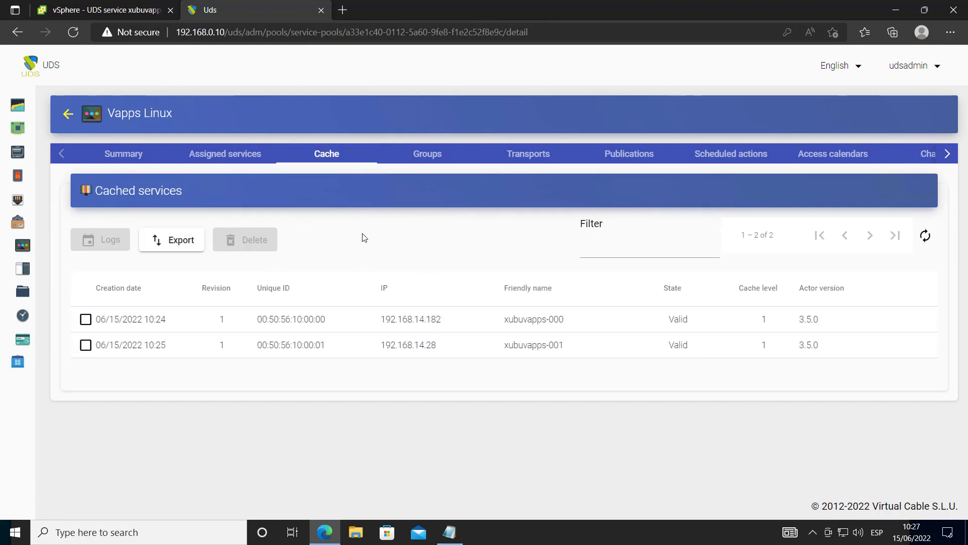
{"action": "left_click", "coordinate": [67, 116]}
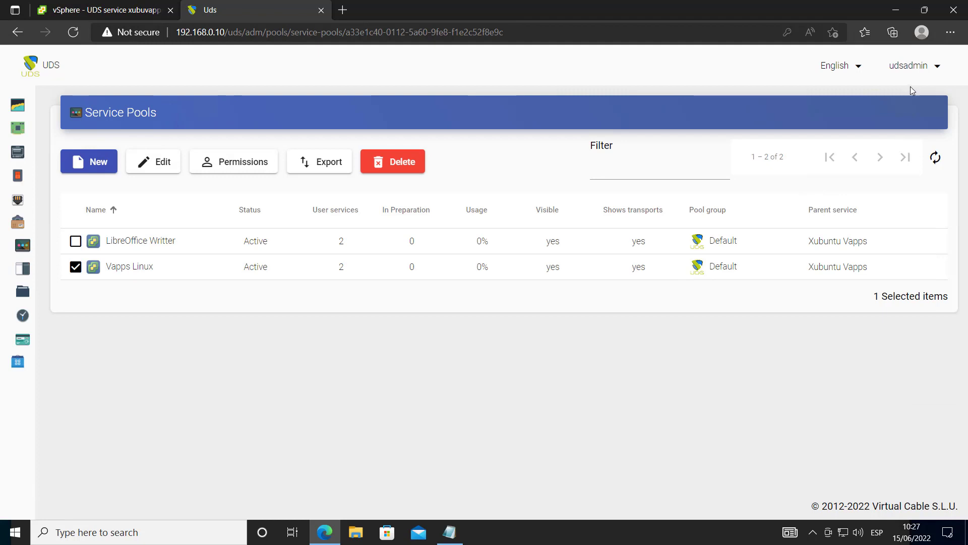
{"action": "left_click", "coordinate": [910, 66]}
Log out of the admin console and sign in with the saved test username and its password
{"action": "left_click", "coordinate": [922, 129]}
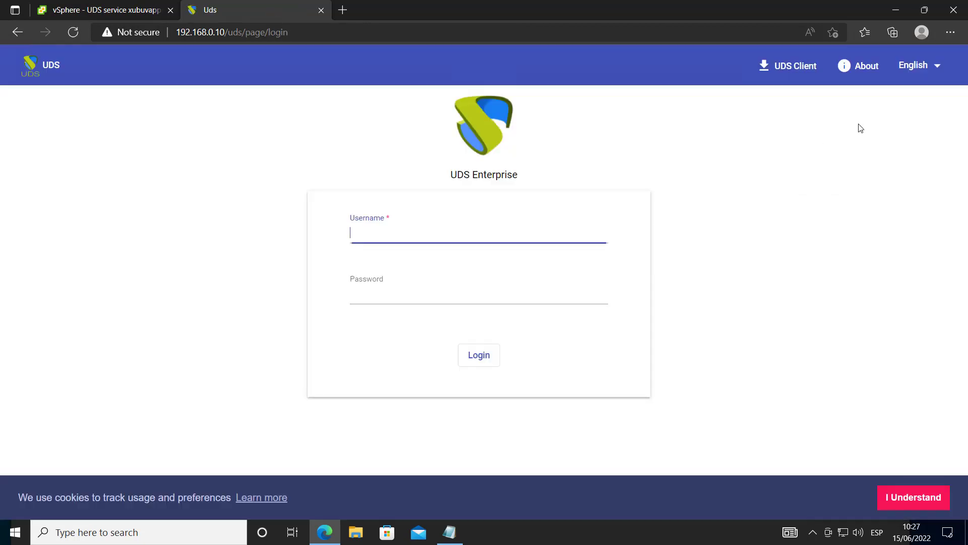
{"action": "left_click", "coordinate": [414, 232]}
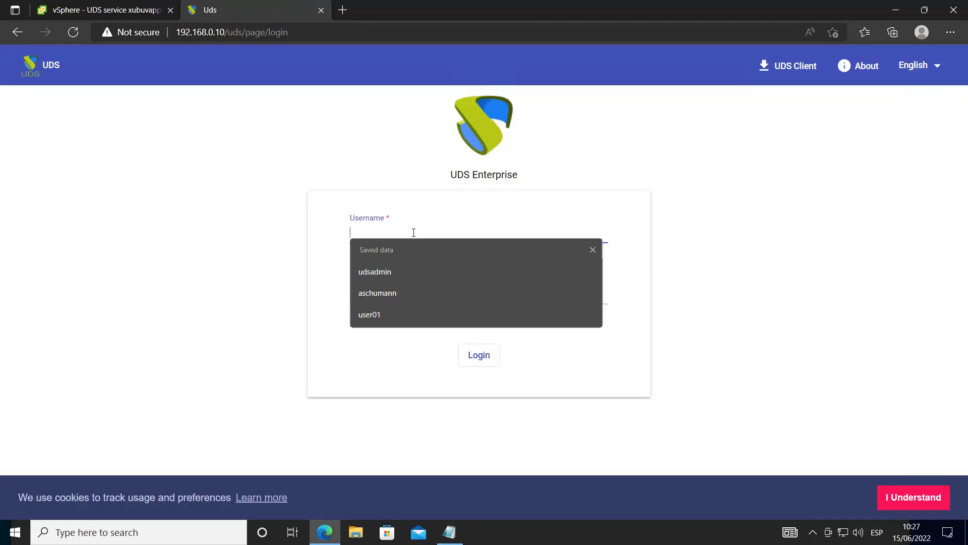
{"action": "left_click", "coordinate": [410, 314]}
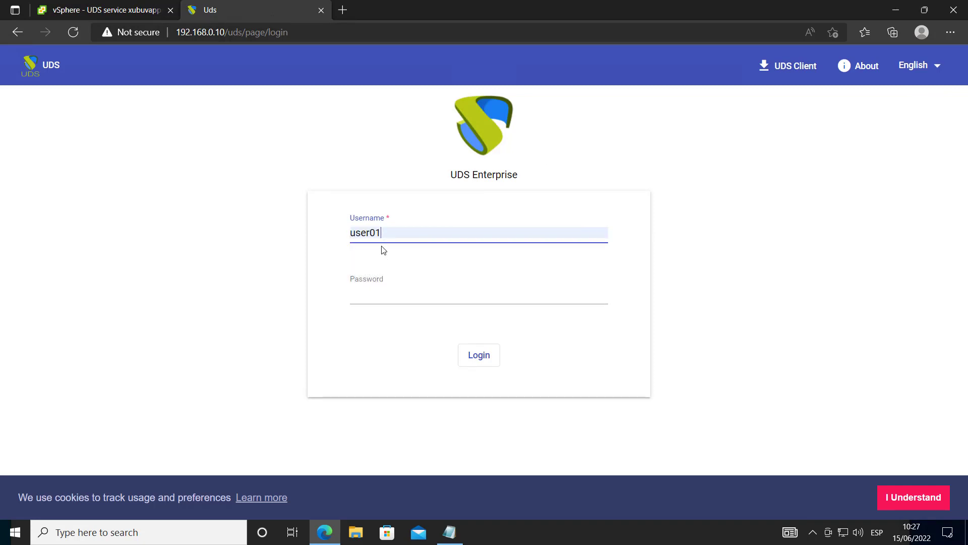
{"action": "left_click", "coordinate": [396, 299]}
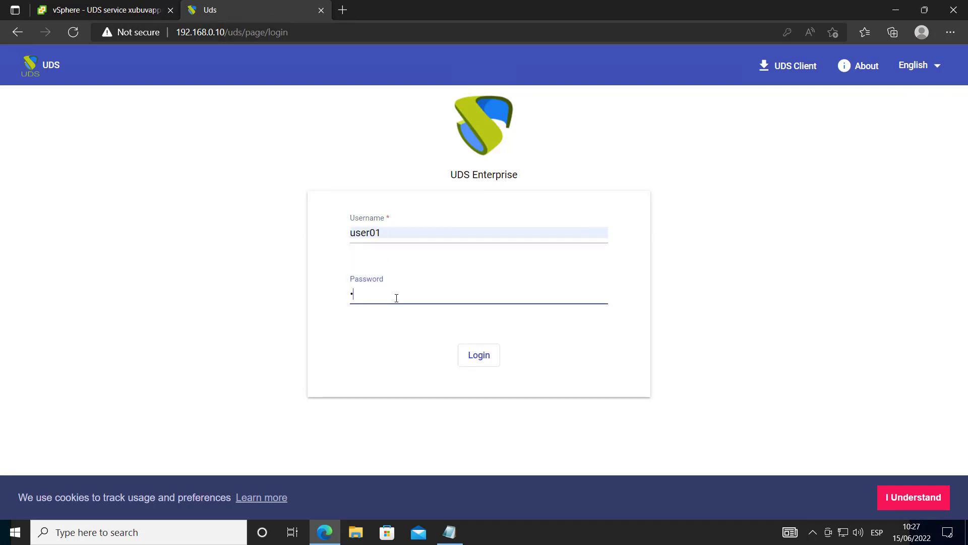
{"action": "key", "text": "Return"}
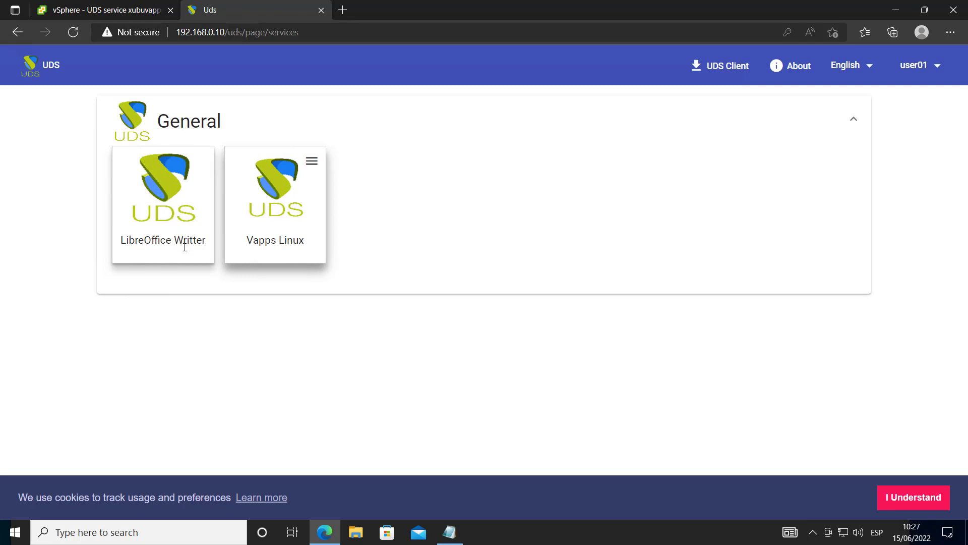
Look over the Vapps Linux pool's connection options without launching any
{"action": "left_click", "coordinate": [312, 161]}
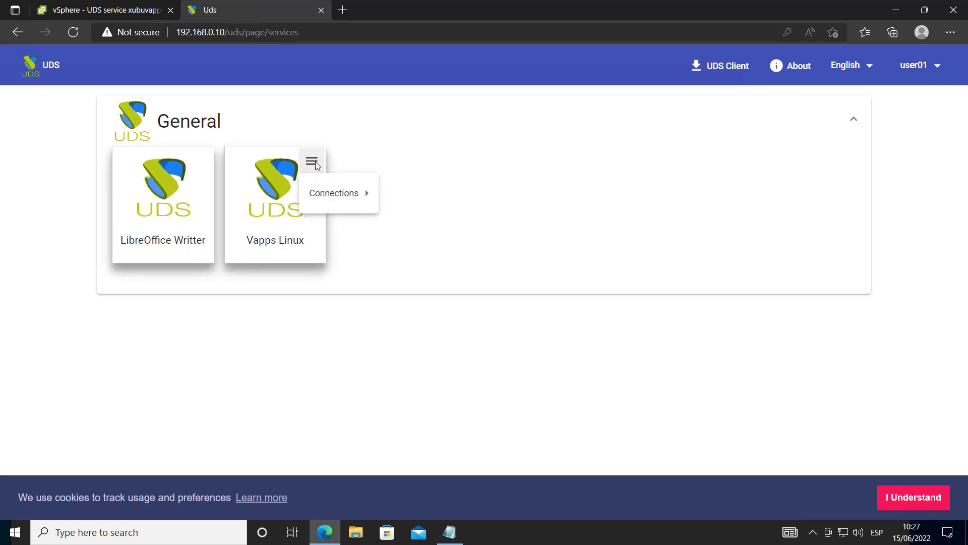
{"action": "mouse_move", "coordinate": [313, 193]}
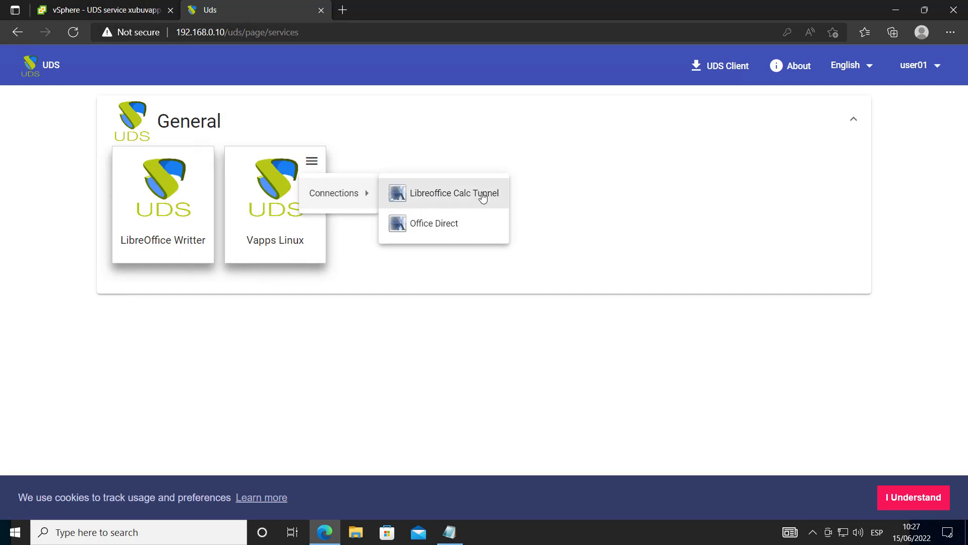
{"action": "left_click", "coordinate": [427, 272]}
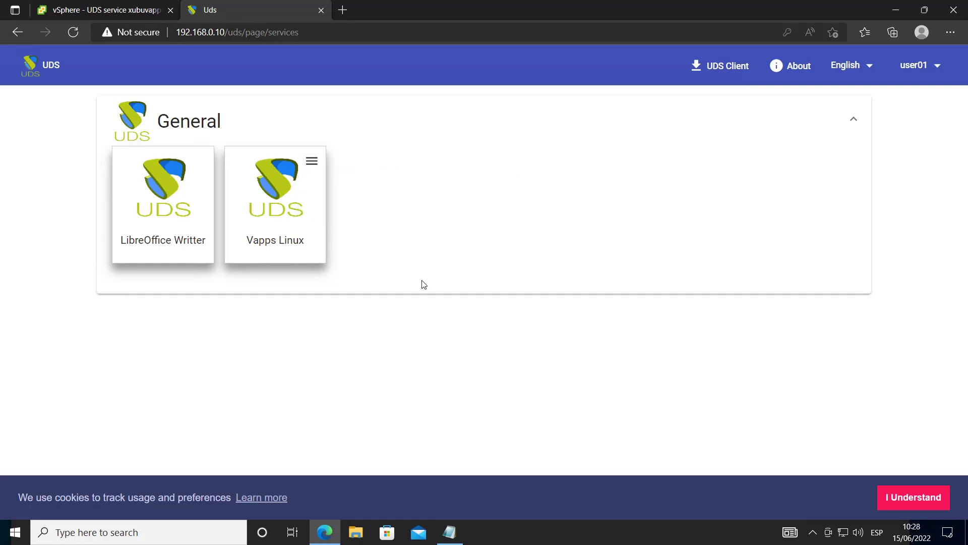
Launch LibreOffice Writter through the UDS connector, allowing pulseaudio through the firewall, and close the tip
{"action": "left_click", "coordinate": [158, 191]}
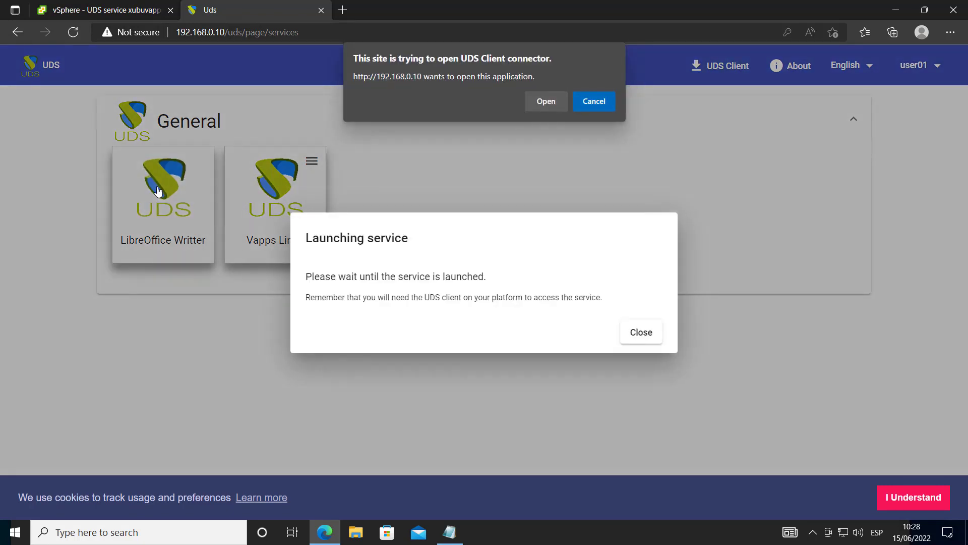
{"action": "left_click", "coordinate": [547, 101]}
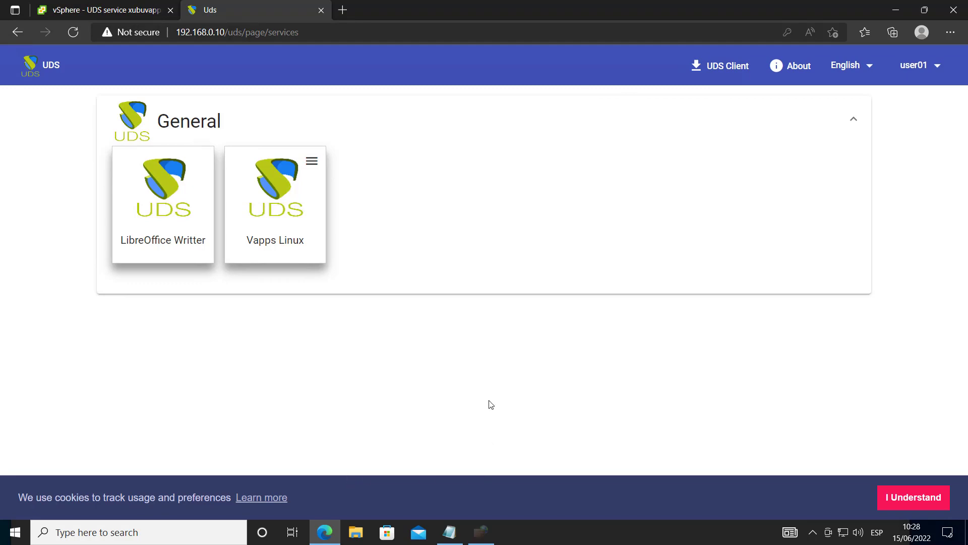
{"action": "left_click", "coordinate": [339, 300]}
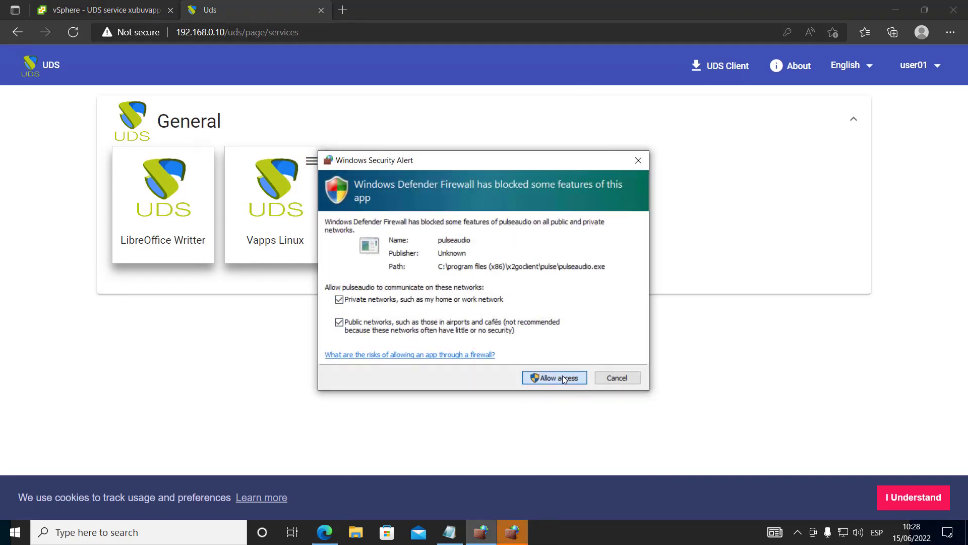
{"action": "left_click", "coordinate": [563, 378]}
{"action": "left_click", "coordinate": [559, 378]}
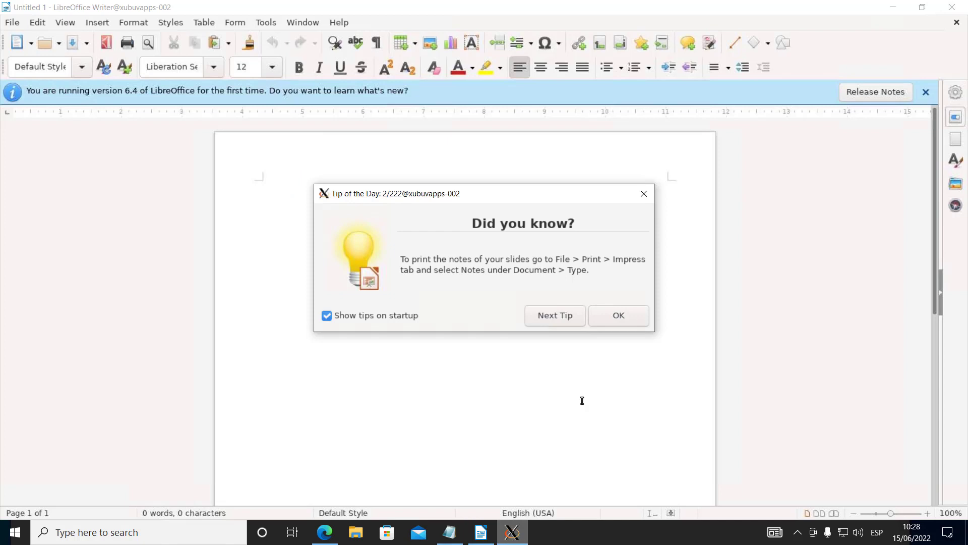
{"action": "left_click", "coordinate": [618, 317]}
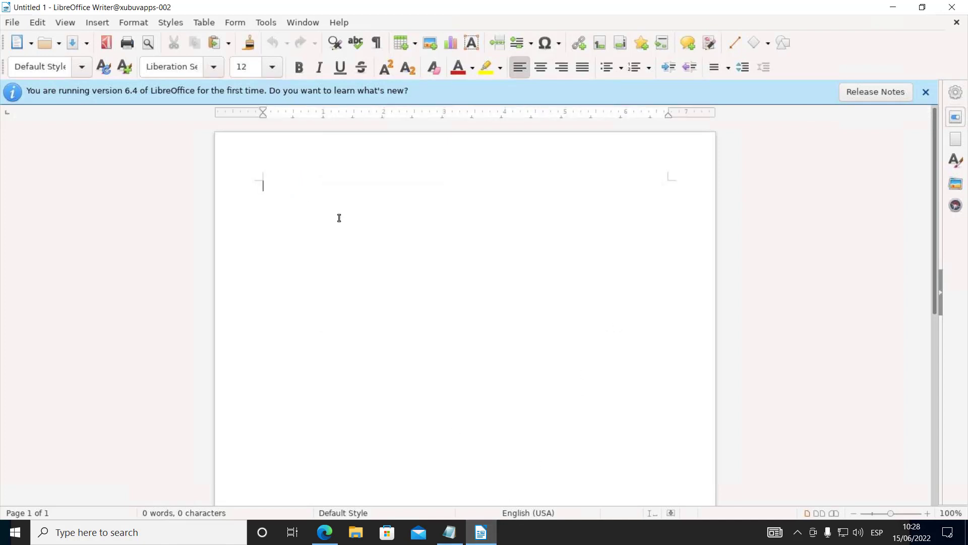
Type 'regergrg' into the remote Writer document, then close it with Don't Save
{"action": "type", "text": "regergrg"}
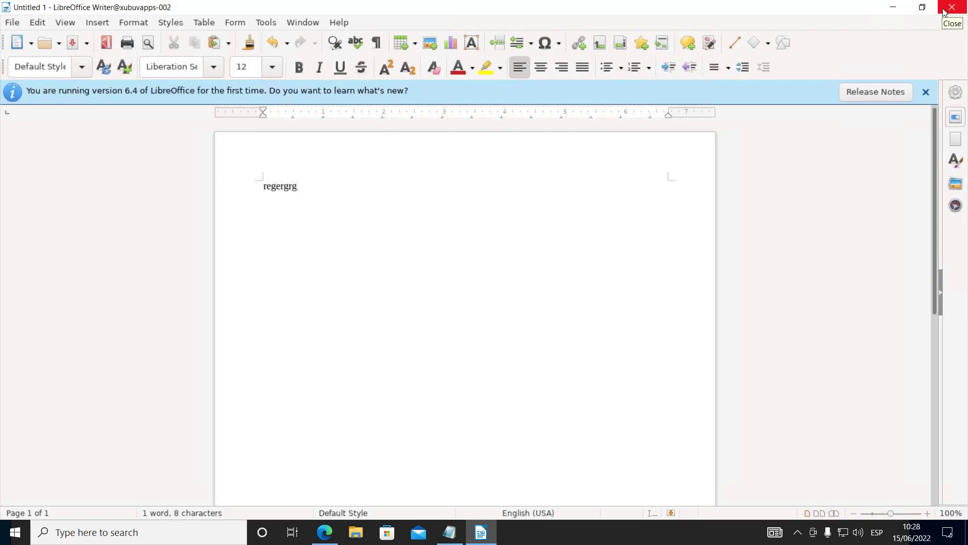
{"action": "left_click", "coordinate": [945, 11]}
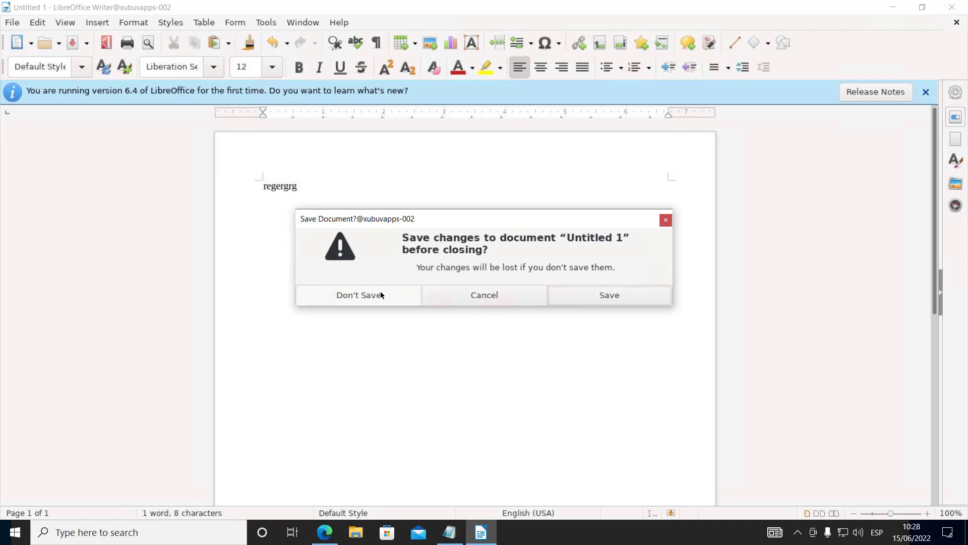
{"action": "left_click", "coordinate": [359, 295]}
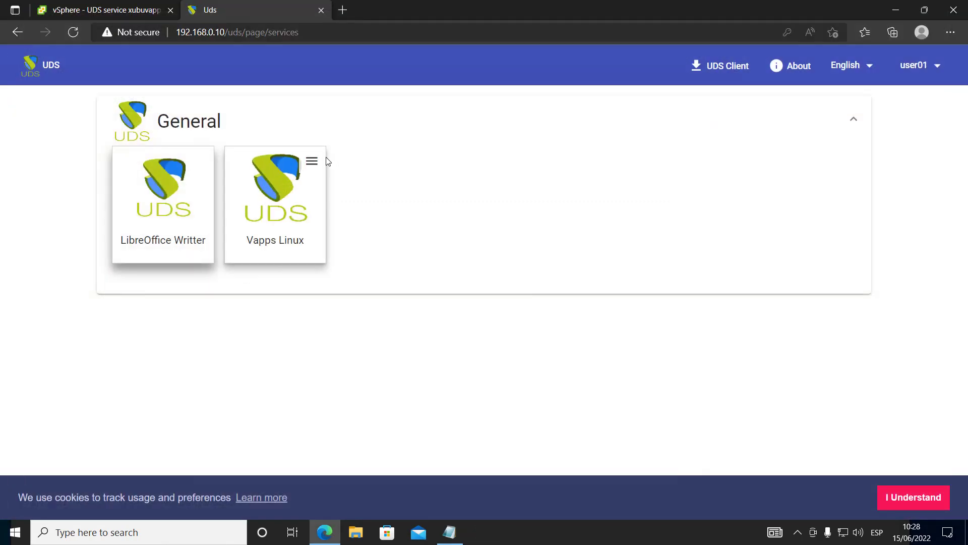
Start the Vapps Linux Libreoffice Calc Tunnel connection and open it in the UDS client connector
{"action": "left_click", "coordinate": [312, 162]}
{"action": "mouse_move", "coordinate": [337, 203]}
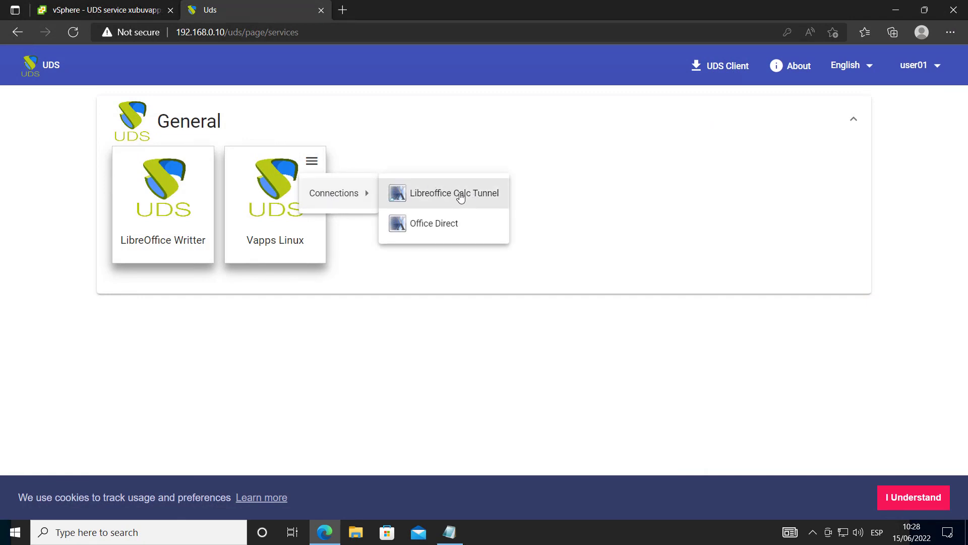
{"action": "left_click", "coordinate": [425, 198]}
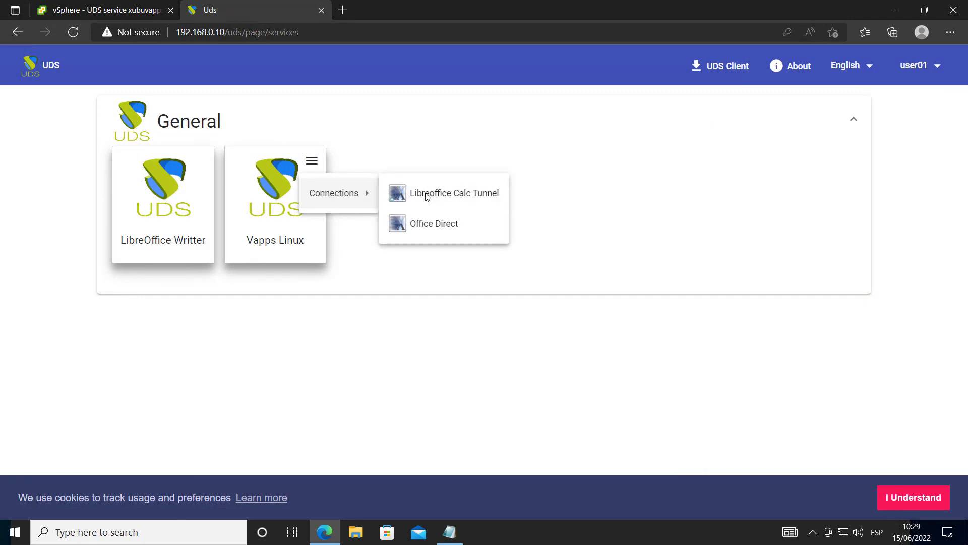
{"action": "left_click", "coordinate": [426, 197]}
{"action": "left_click", "coordinate": [539, 103]}
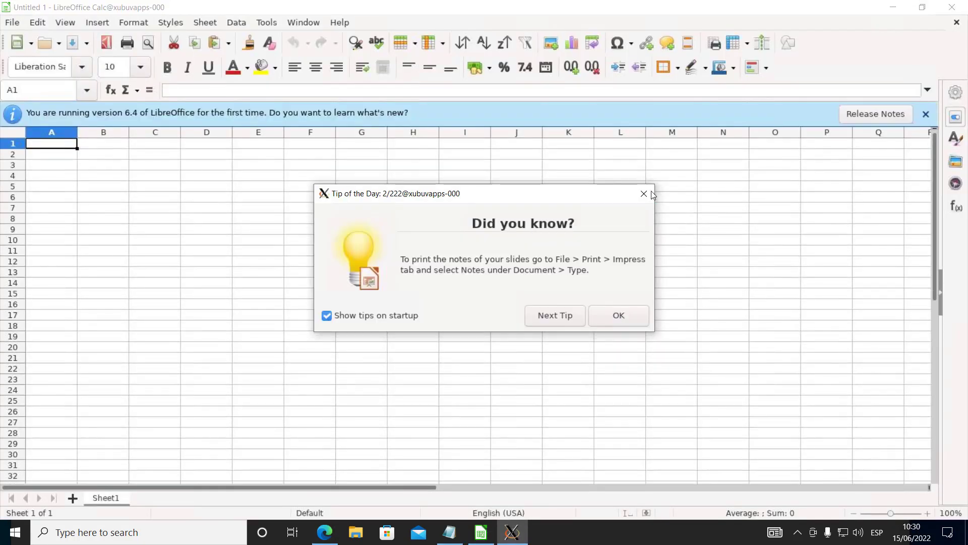
Close Calc's Tip of the Day and test the sheet by selecting cells B4, B3, B2 and A1
{"action": "left_click", "coordinate": [643, 194]}
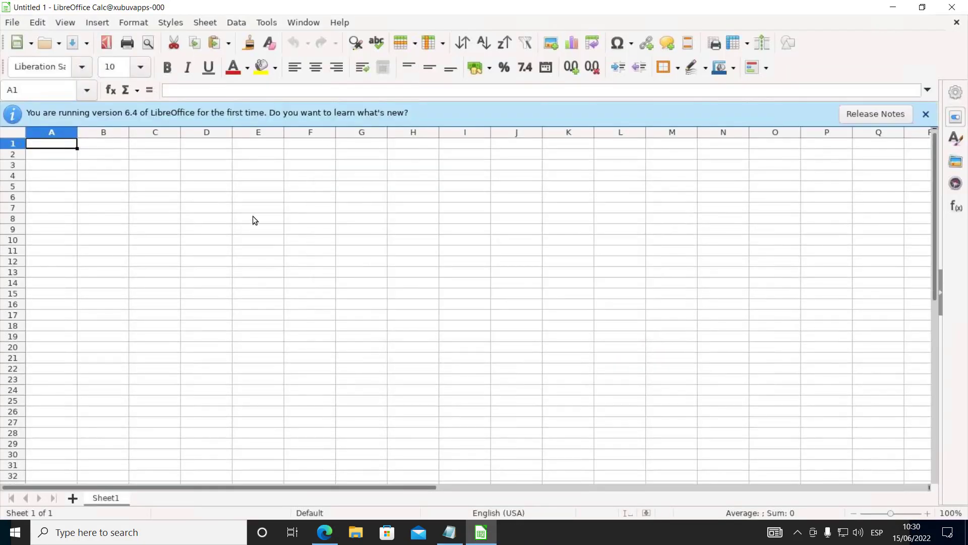
{"action": "left_click", "coordinate": [89, 177]}
{"action": "left_click", "coordinate": [110, 161]}
{"action": "left_click", "coordinate": [107, 155]}
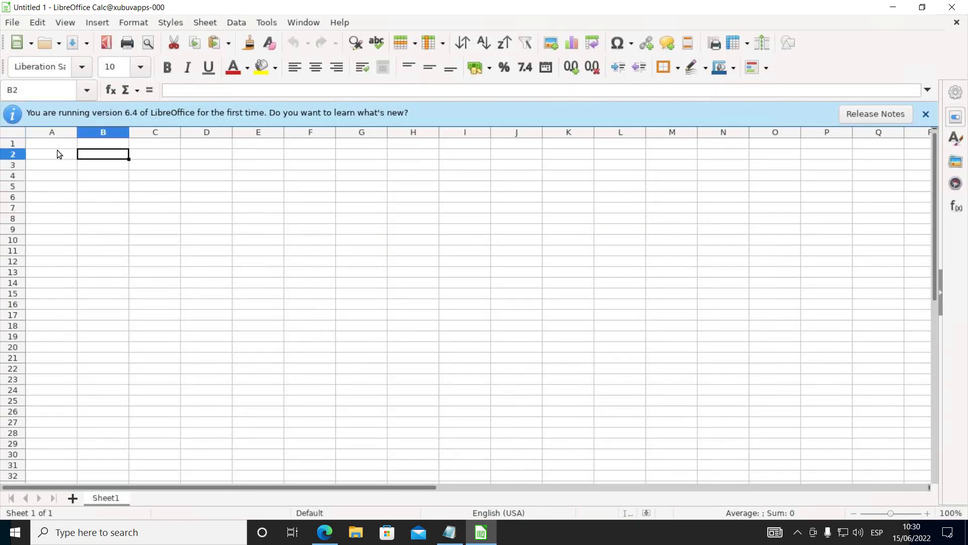
{"action": "left_click", "coordinate": [56, 147]}
{"action": "left_click", "coordinate": [102, 154]}
{"action": "left_click", "coordinate": [59, 145]}
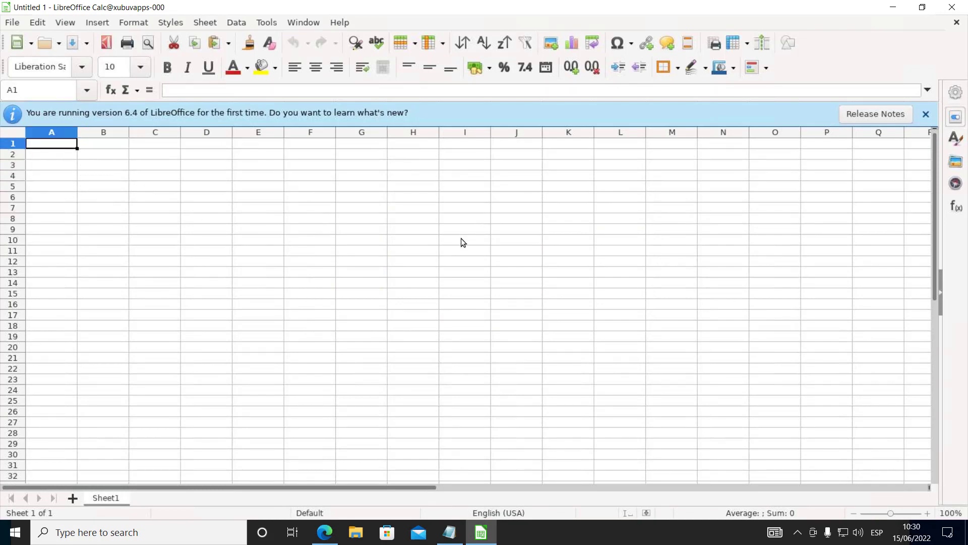
Close the remote Calc window and list the Vapps Linux connections: Libreoffice Calc Tunnel, Office Direct
{"action": "left_click", "coordinate": [951, 7]}
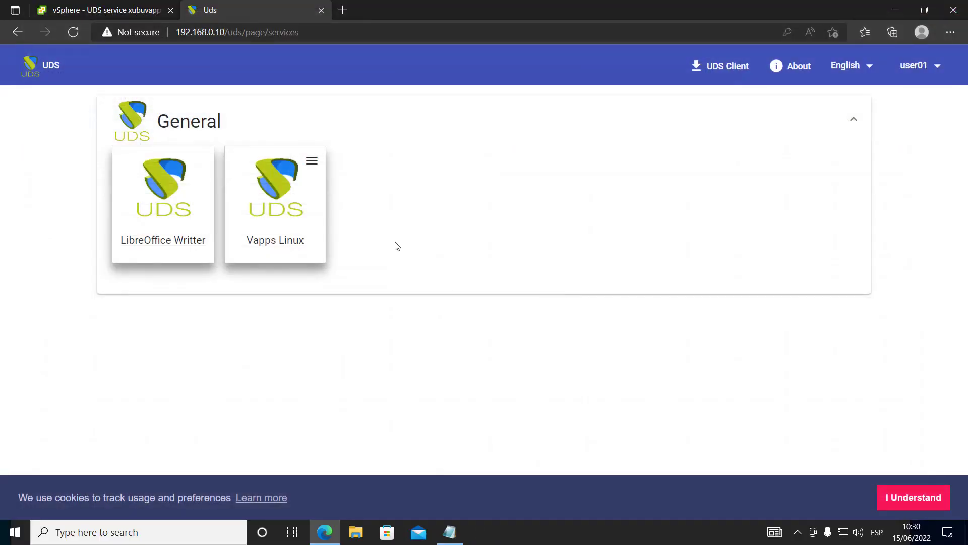
{"action": "left_click", "coordinate": [312, 161]}
{"action": "mouse_move", "coordinate": [357, 197]}
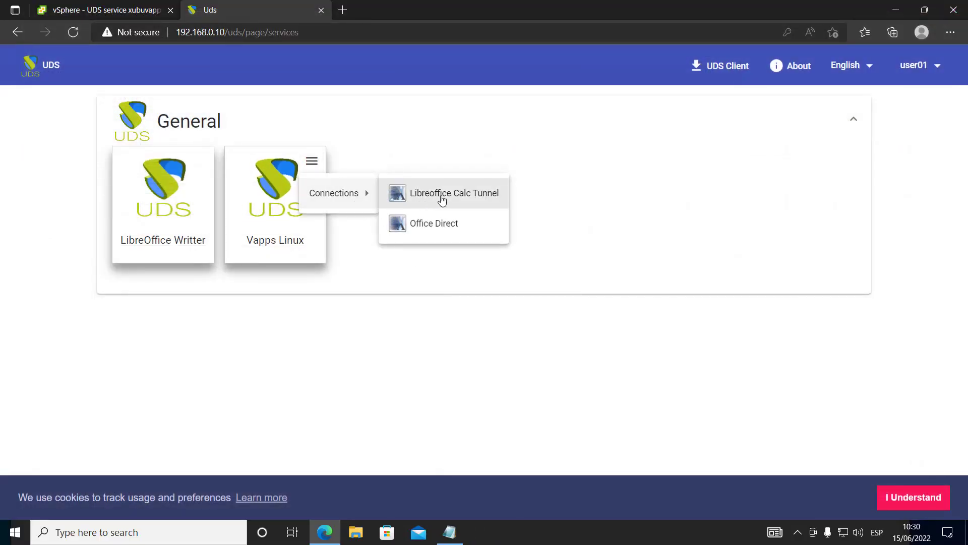